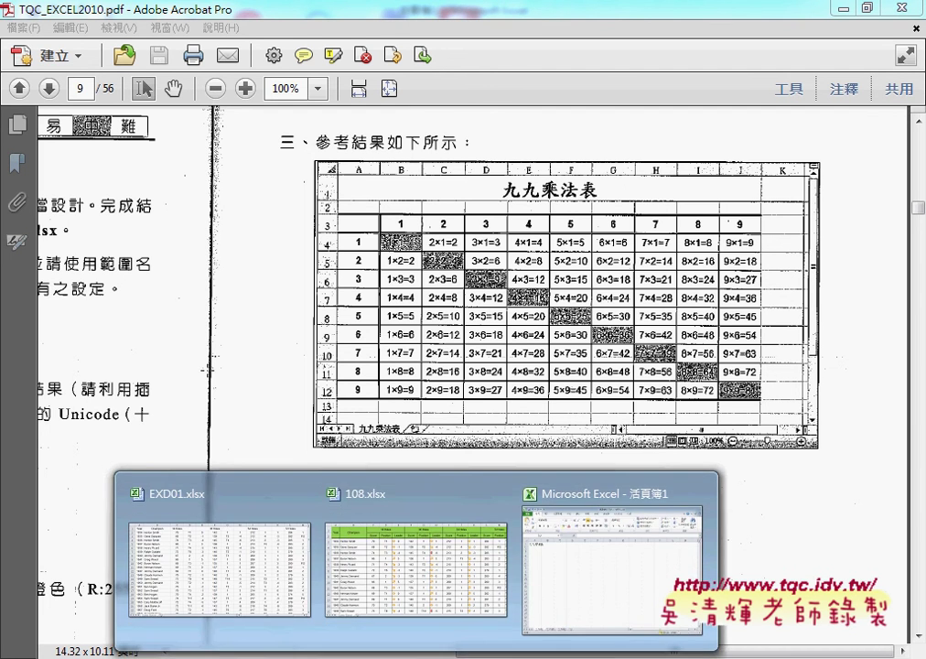
# Switch from Acrobat to the Excel workbook 活頁簿1 and select the title cell A1.
pyautogui.click(509, 494)
pyautogui.click(62, 192)
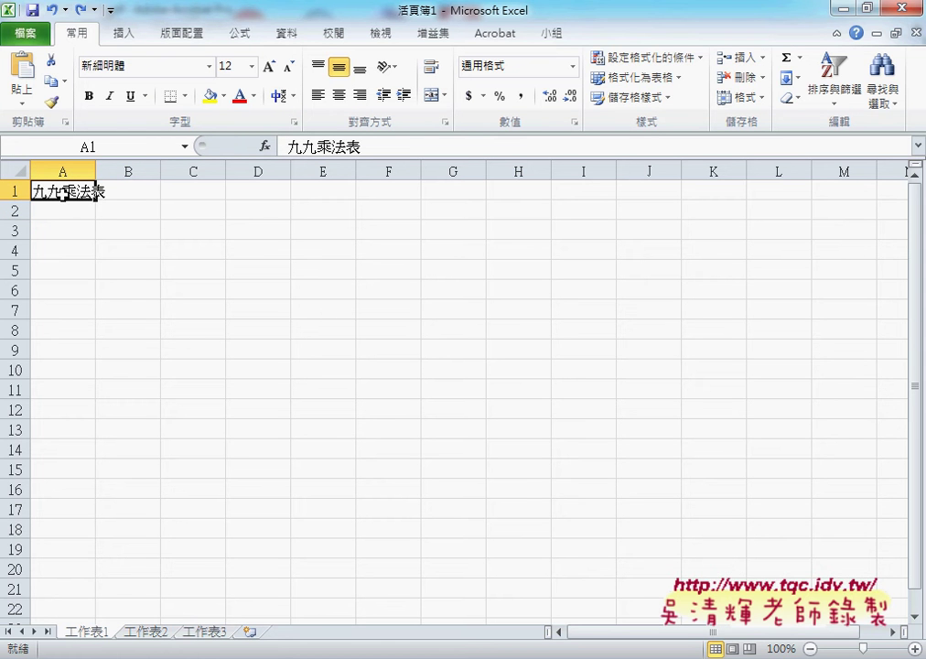
# Merge and center the 九九乘法表 title across A1:J1.
pyautogui.click(650, 196)
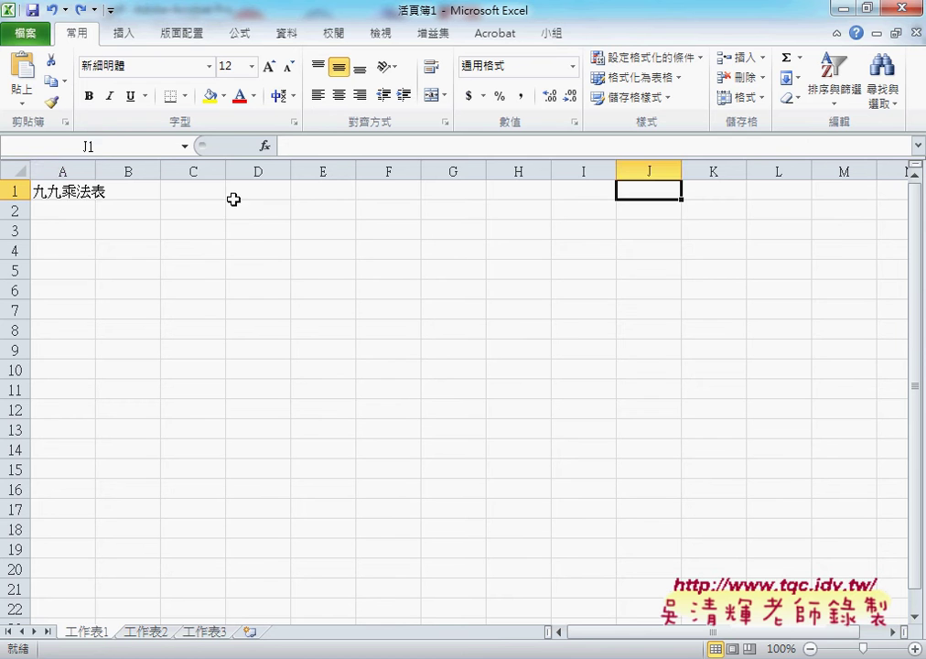
pyautogui.moveTo(62, 192); pyautogui.dragTo(648, 192)
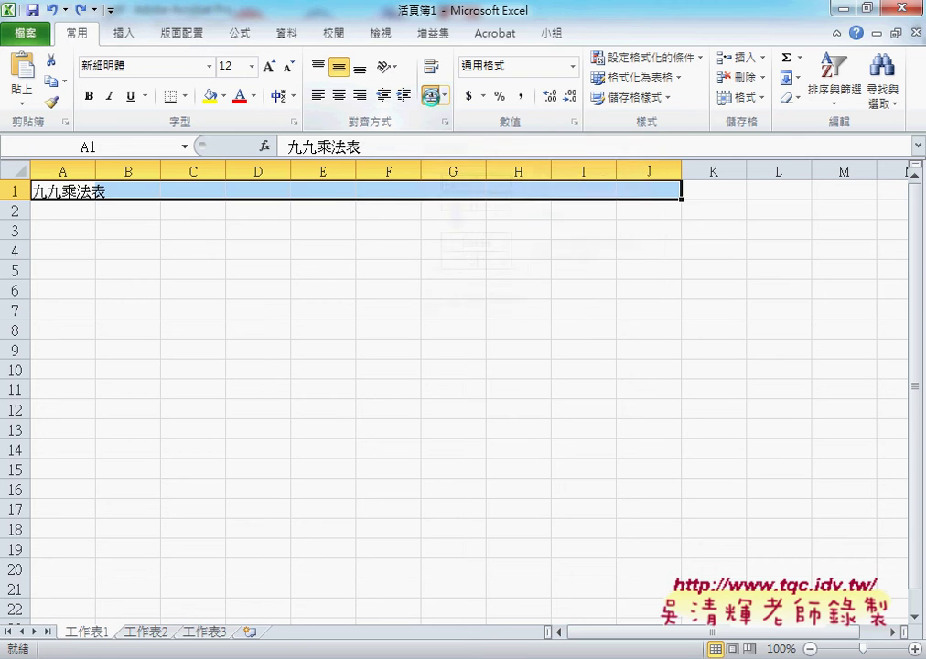
pyautogui.click(432, 95)
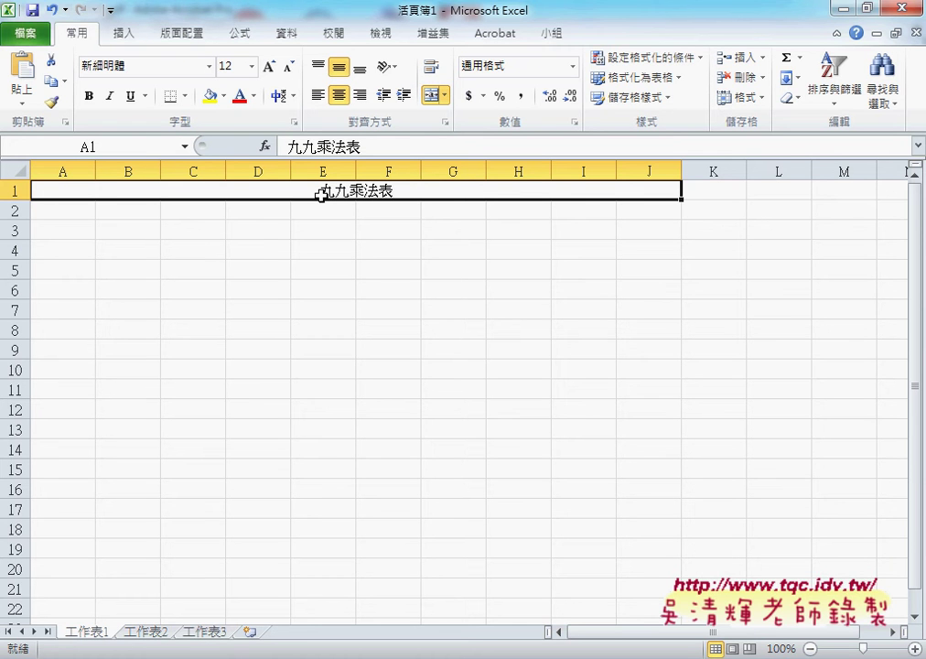
# Set the title's font size to 16 and its font to 標楷體.
pyautogui.click(251, 67)
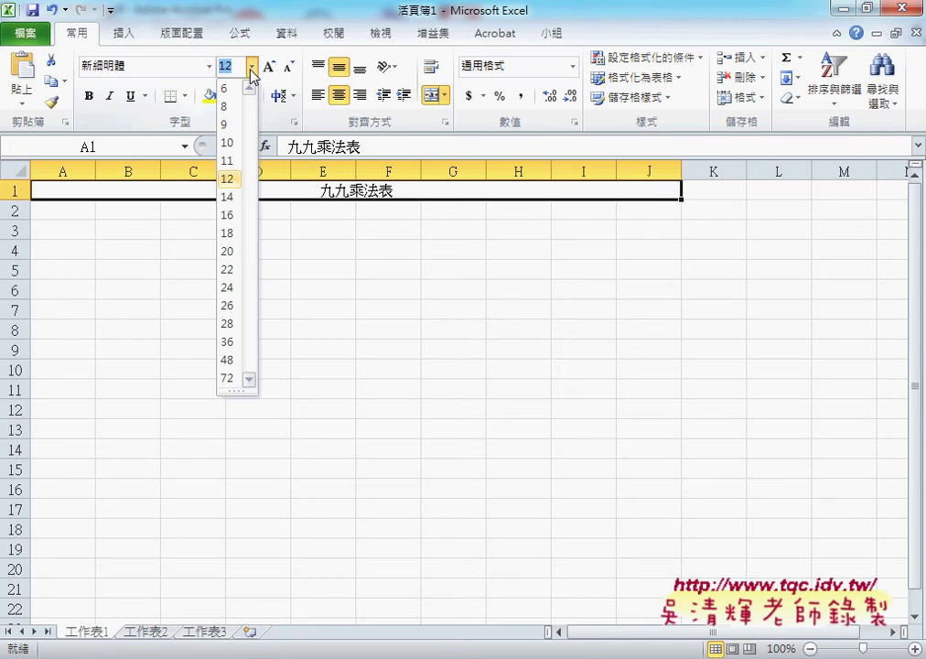
pyautogui.click(233, 215)
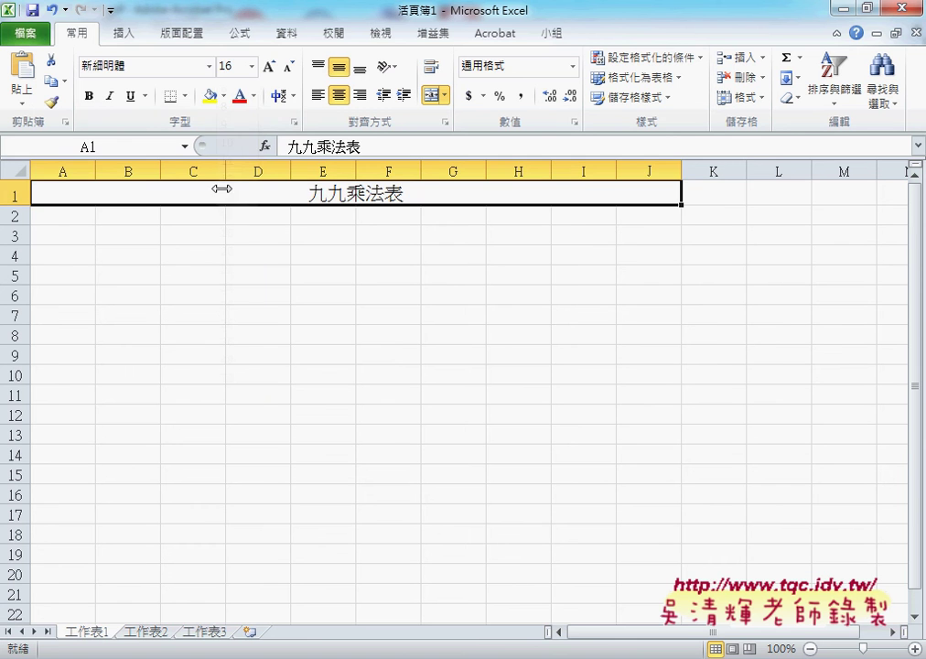
pyautogui.click(210, 68)
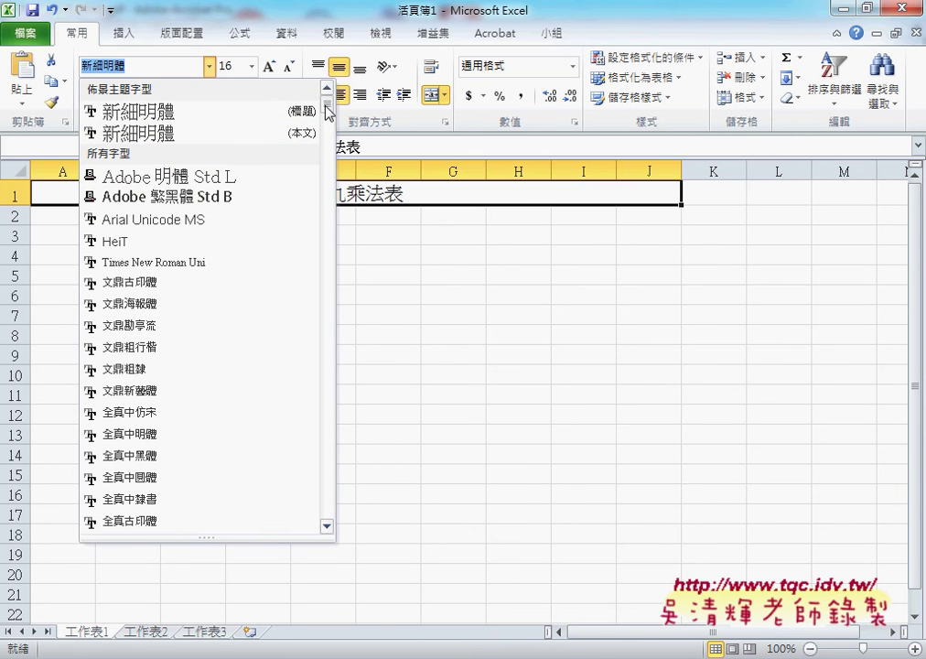
pyautogui.scroll(-10, 327, 176)
pyautogui.scroll(-5, 327, 174)
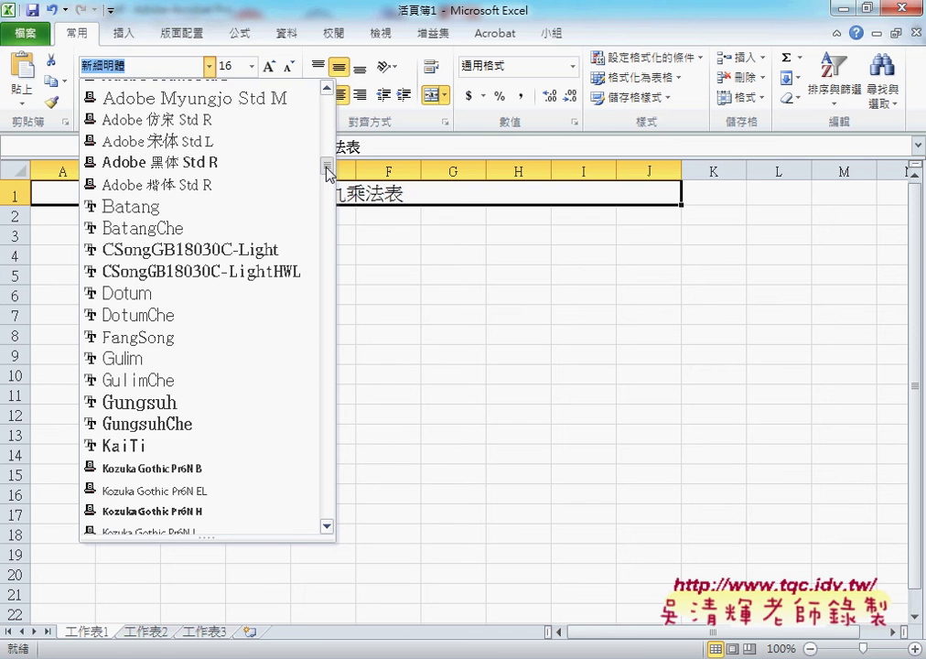
pyautogui.moveTo(327, 174); pyautogui.dragTo(322, 155)
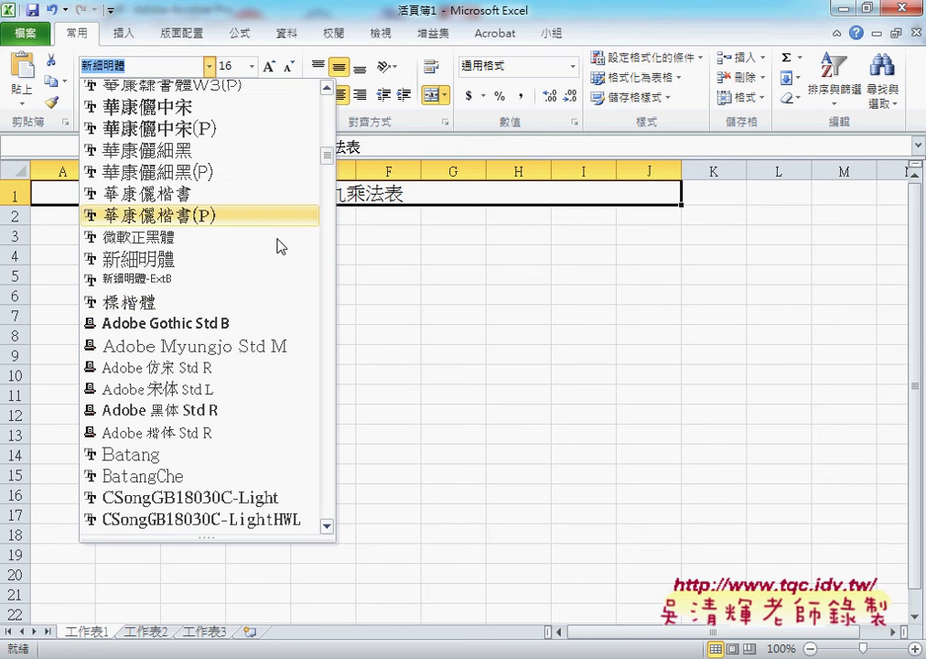
pyautogui.click(257, 307)
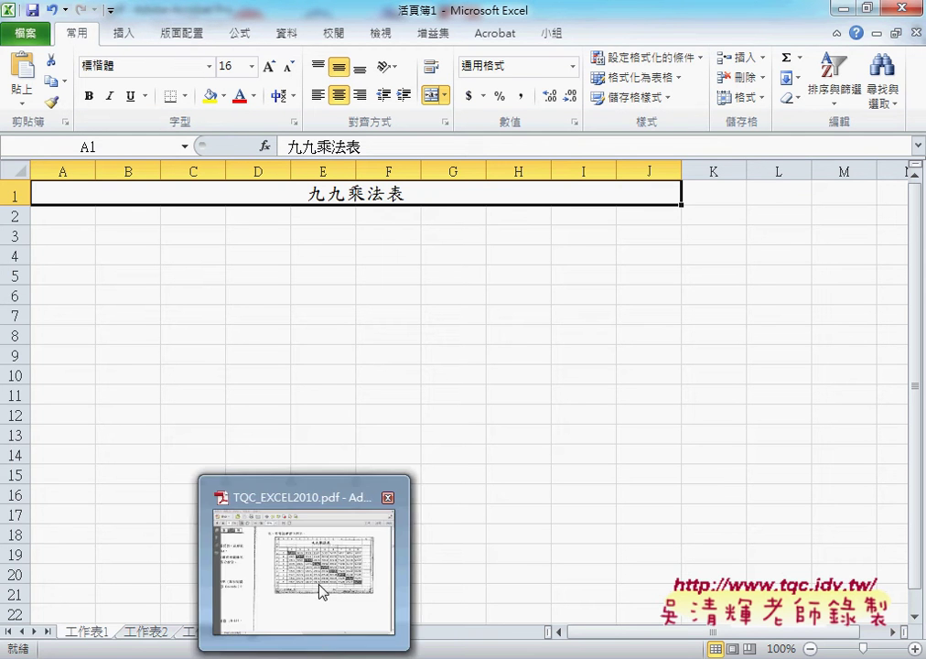
pyautogui.click(320, 588)
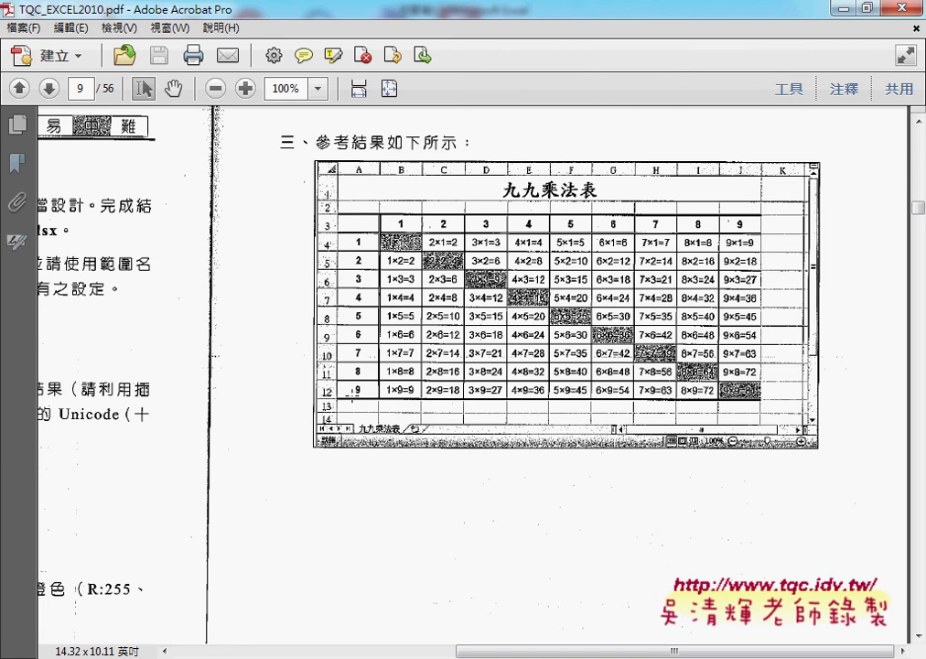
pyautogui.click(840, 9)
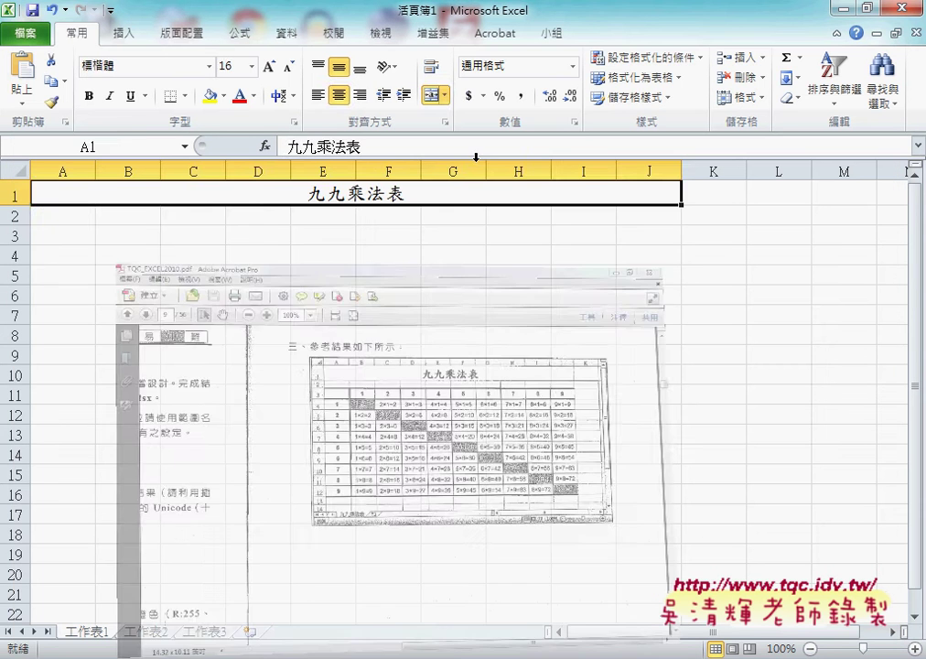
pyautogui.click(128, 215)
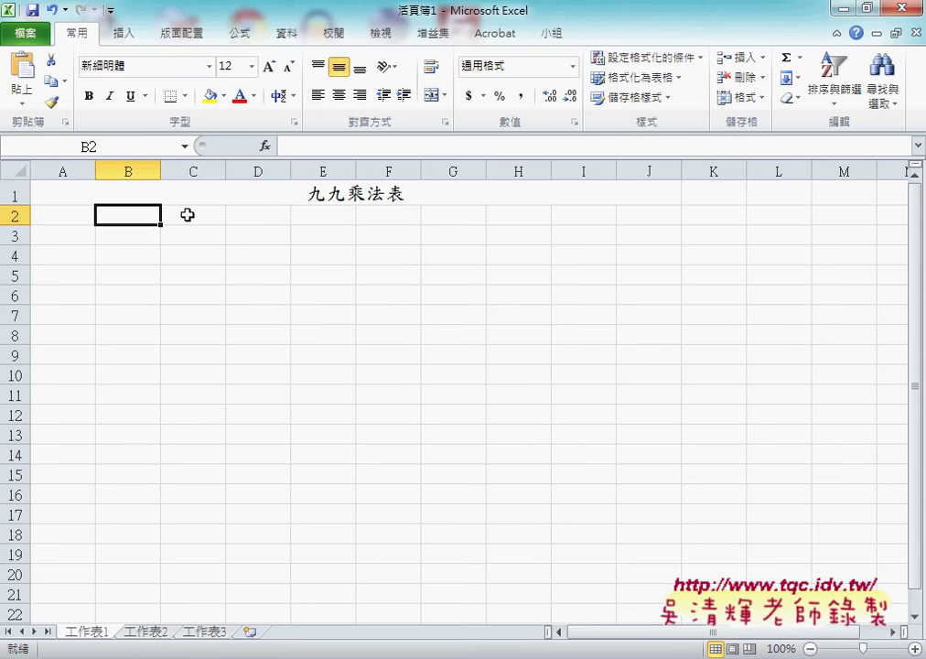
# Enter 1 in B2 and fill the series 1–9 across B2:J2.
pyautogui.write('1')
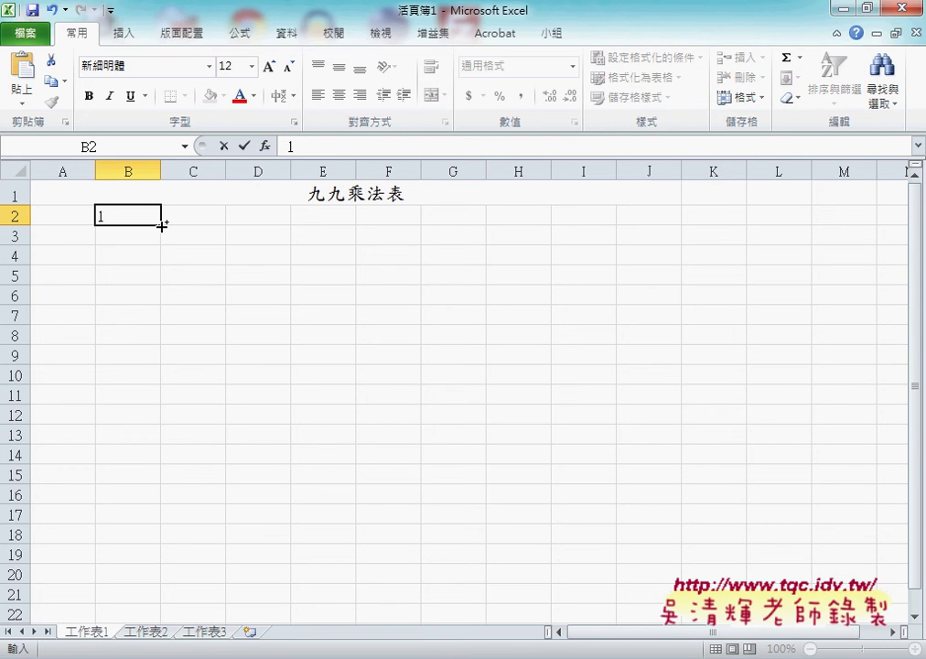
pyautogui.moveTo(162, 225); pyautogui.dragTo(678, 228)
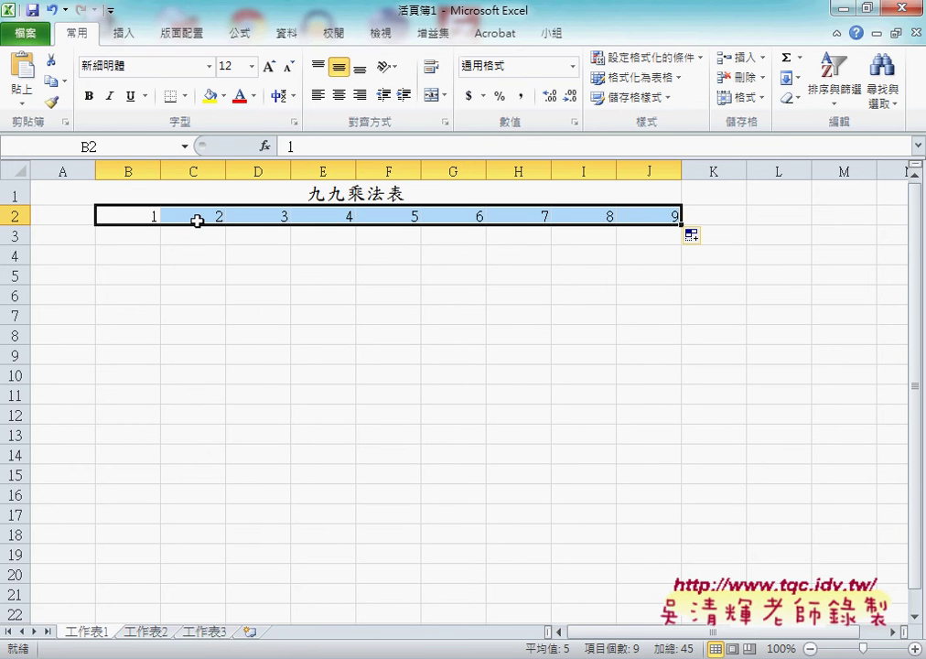
pyautogui.click(69, 236)
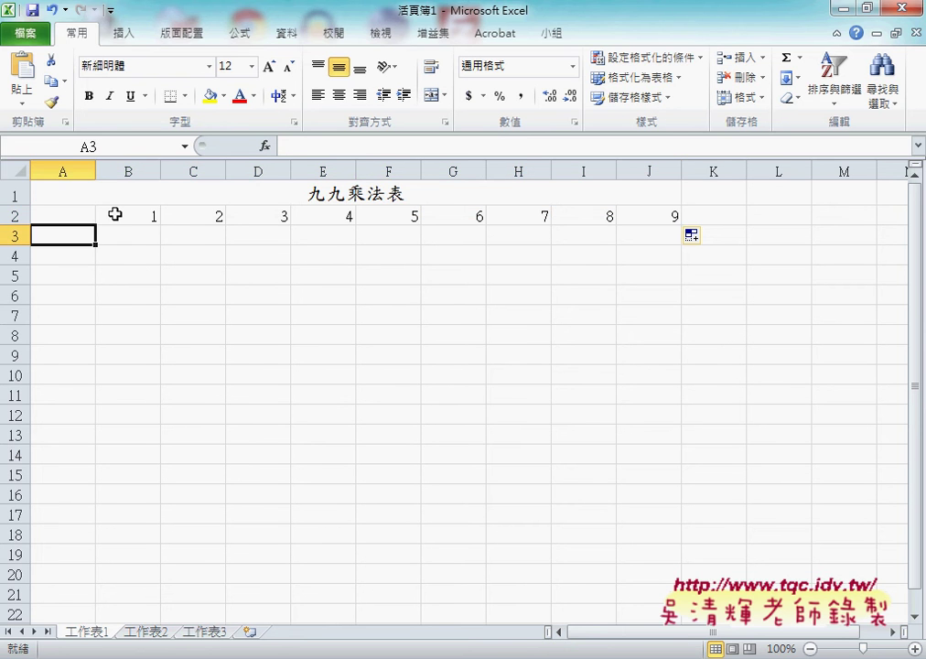
pyautogui.click(114, 214)
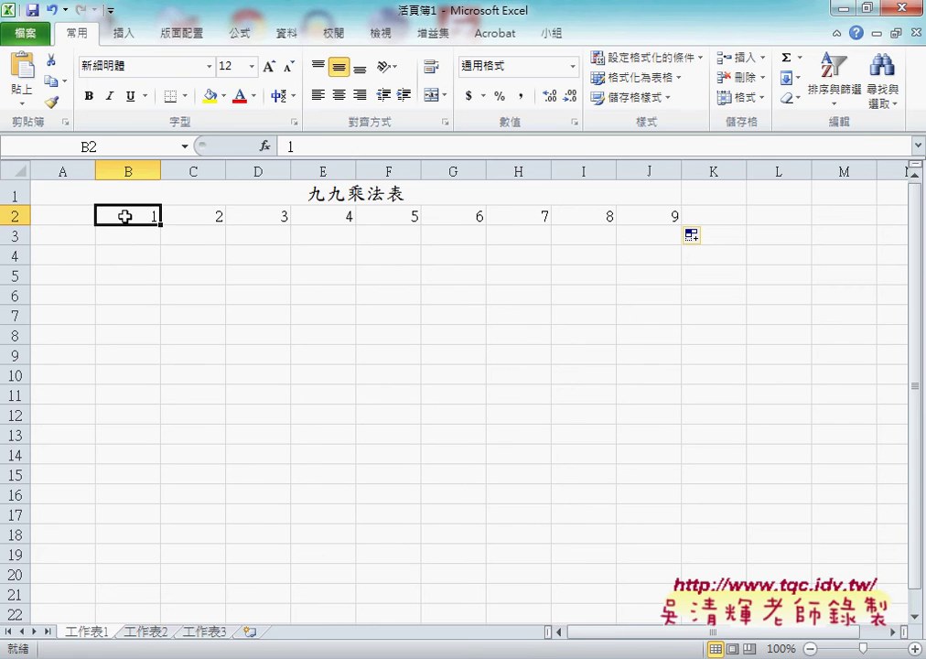
pyautogui.moveTo(126, 212); pyautogui.dragTo(653, 216)
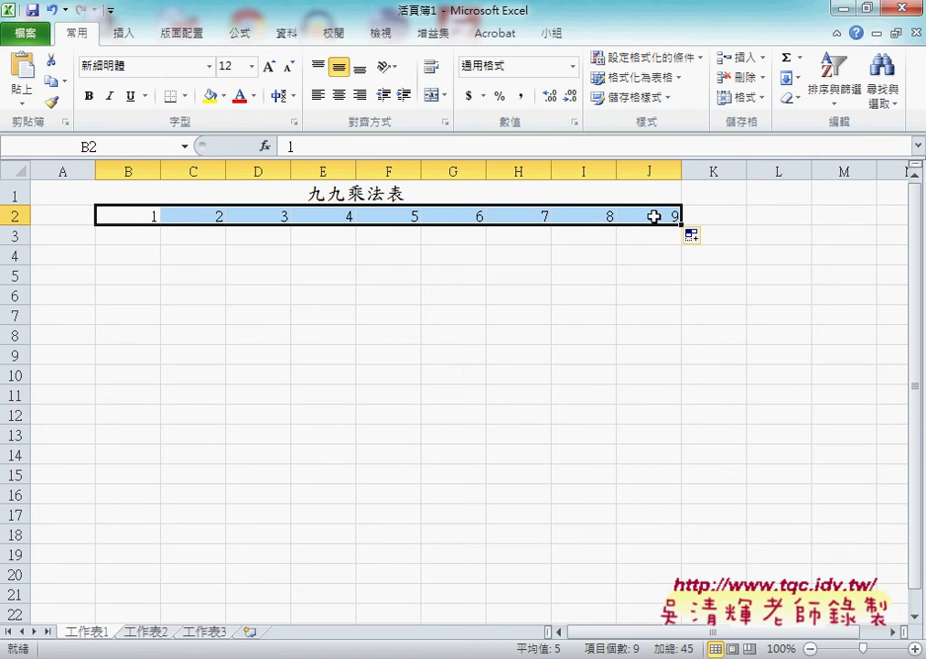
# Move the numbers 1–9 down into B3:J3 and enter 1 in A4.
pyautogui.hotkey('ctrl', 'c')
pyautogui.click(140, 237)
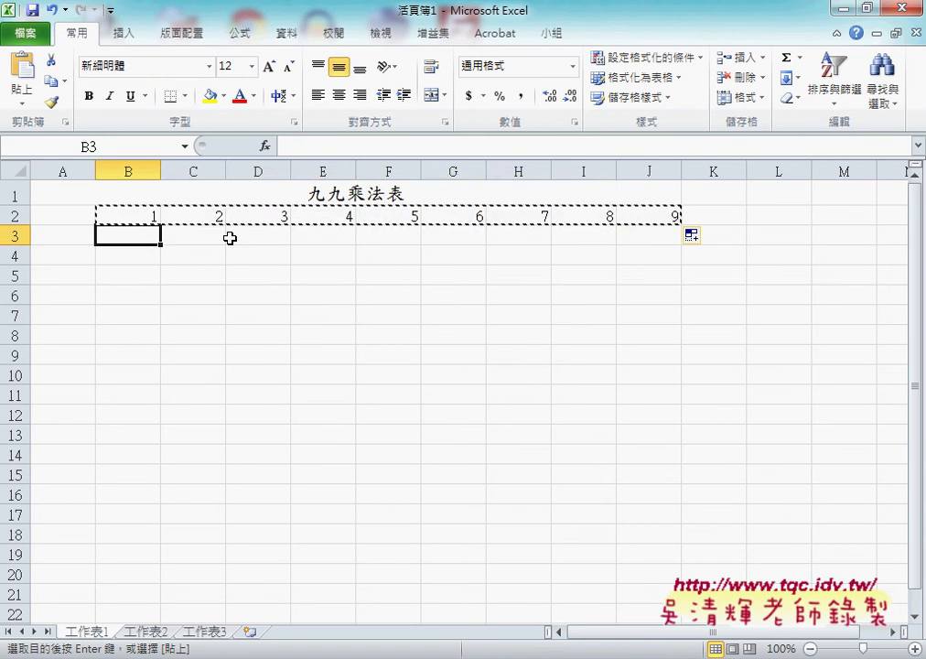
pyautogui.hotkey('ctrl', 'v')
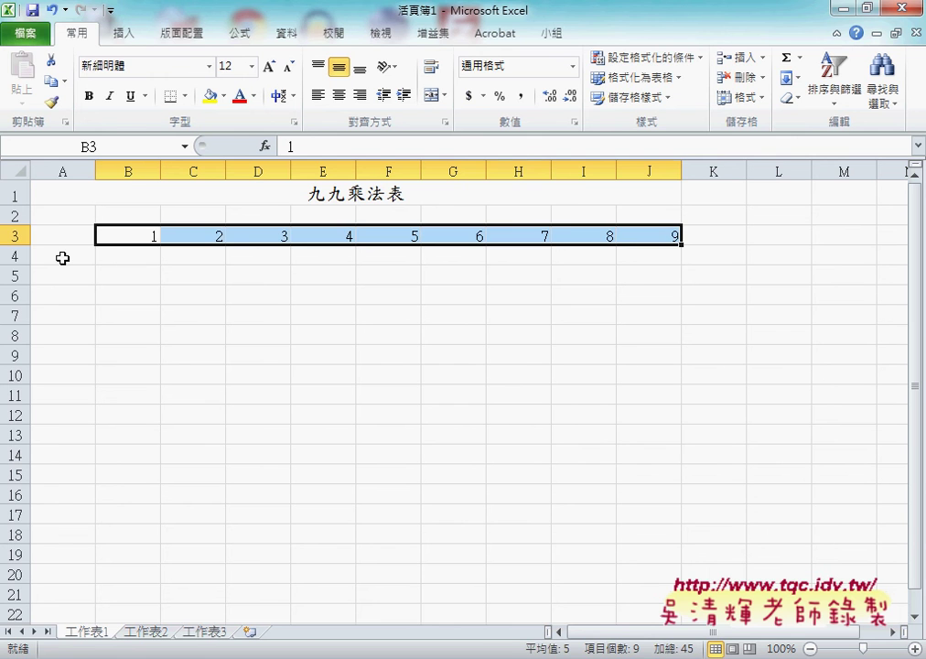
pyautogui.click(62, 258)
pyautogui.write('1')
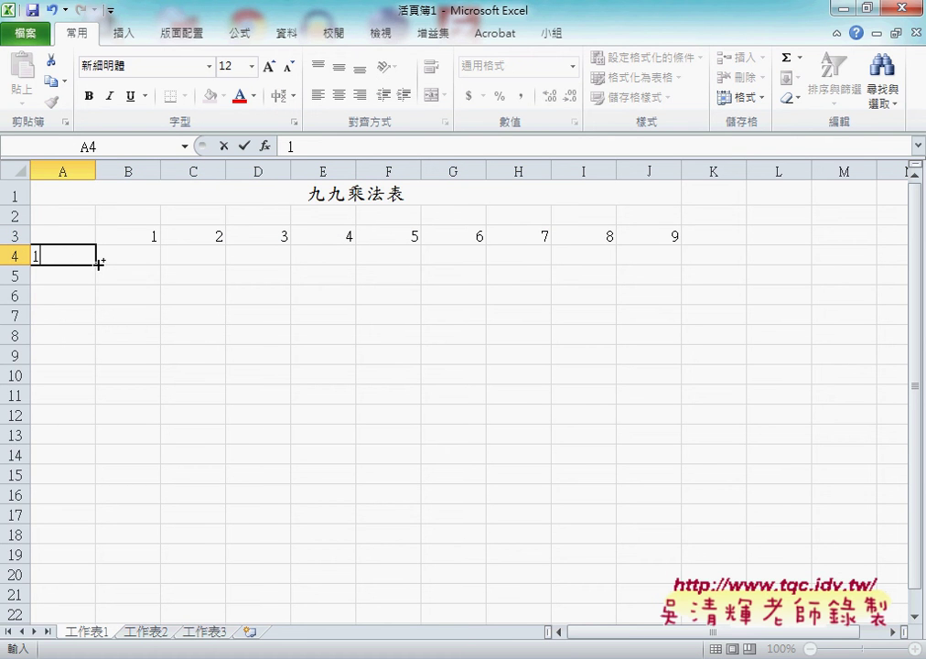
# Fill the row headers 1–9 down A4:A12 and start a formula in B4.
pyautogui.moveTo(98, 264); pyautogui.dragTo(96, 421)
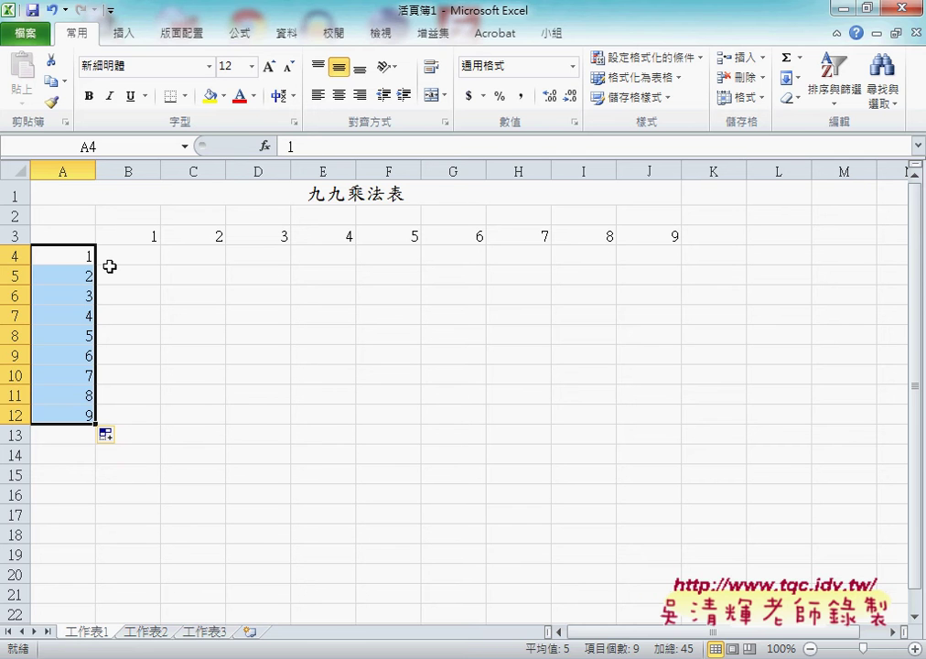
pyautogui.click(135, 255)
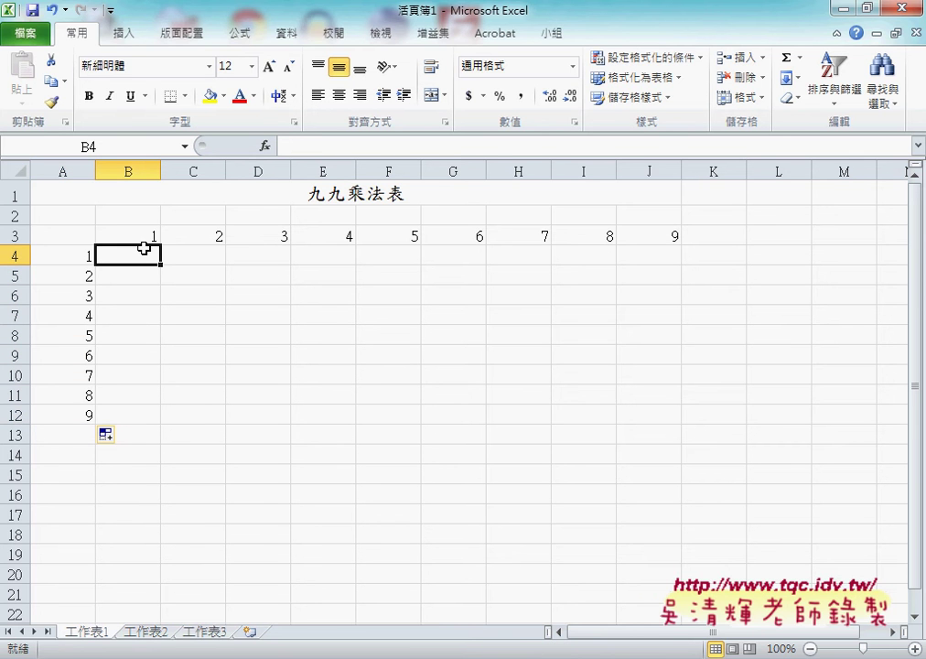
pyautogui.click(302, 147)
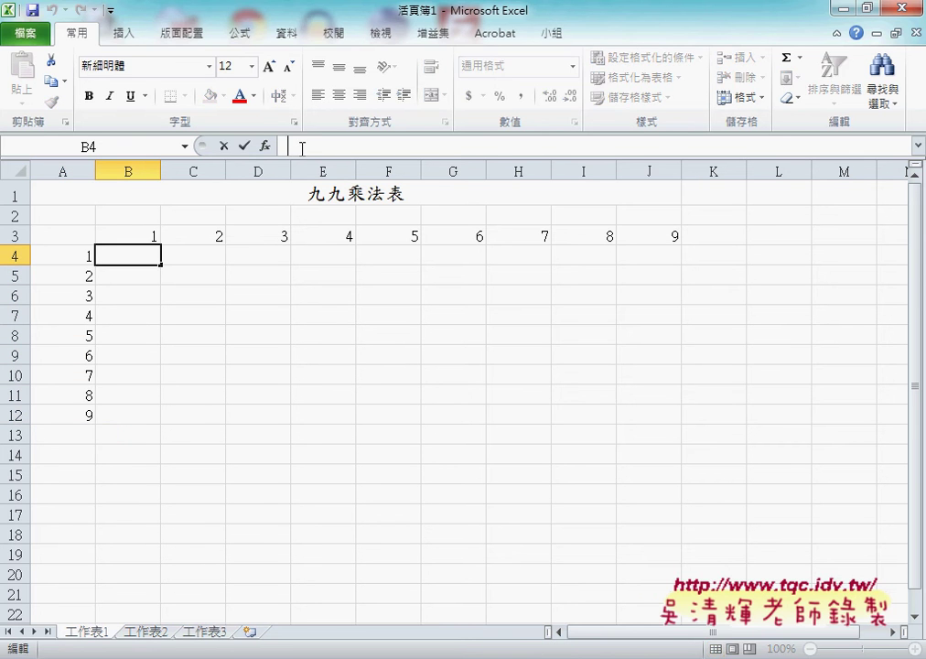
# Enter =B3&"X"&A4&"="&B3*A4 in B4 so it displays 1X1=1.
pyautogui.write('=')
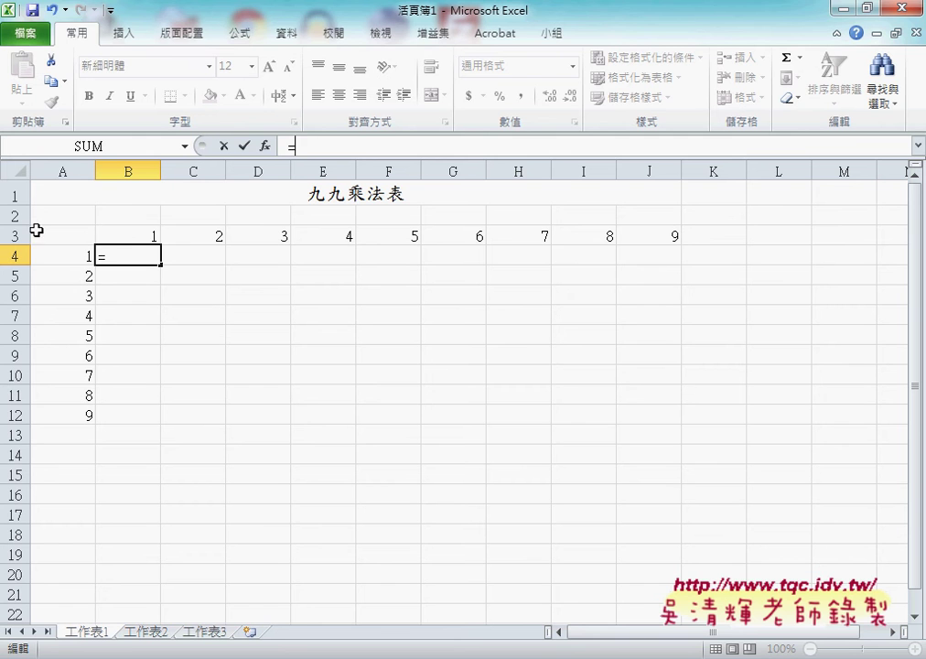
pyautogui.click(131, 233)
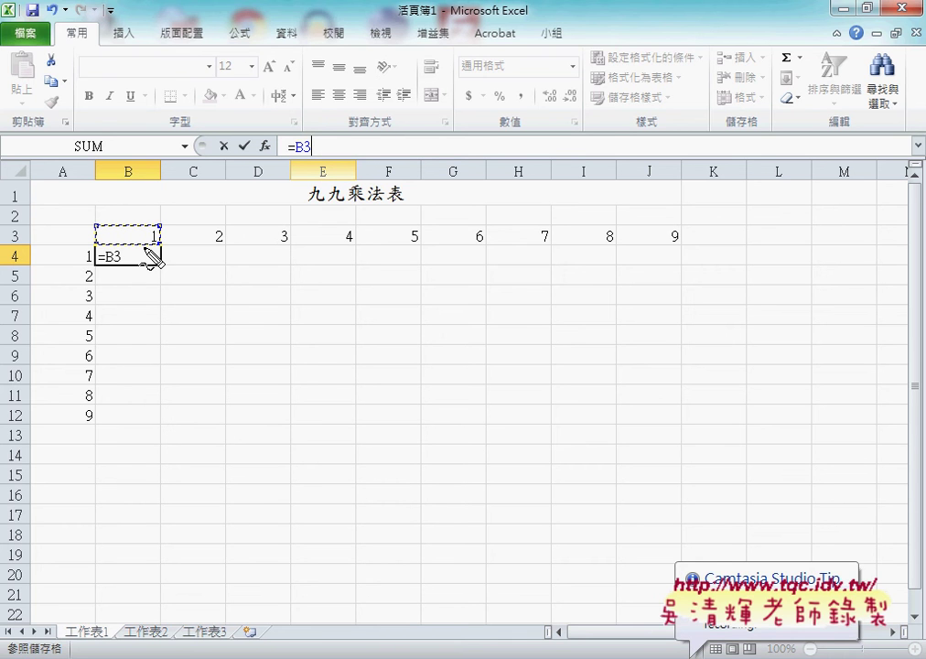
pyautogui.moveTo(145, 244)
pyautogui.mouseDown()
pyautogui.moveTo(128, 273)
pyautogui.moveTo(155, 276)
pyautogui.mouseUp()
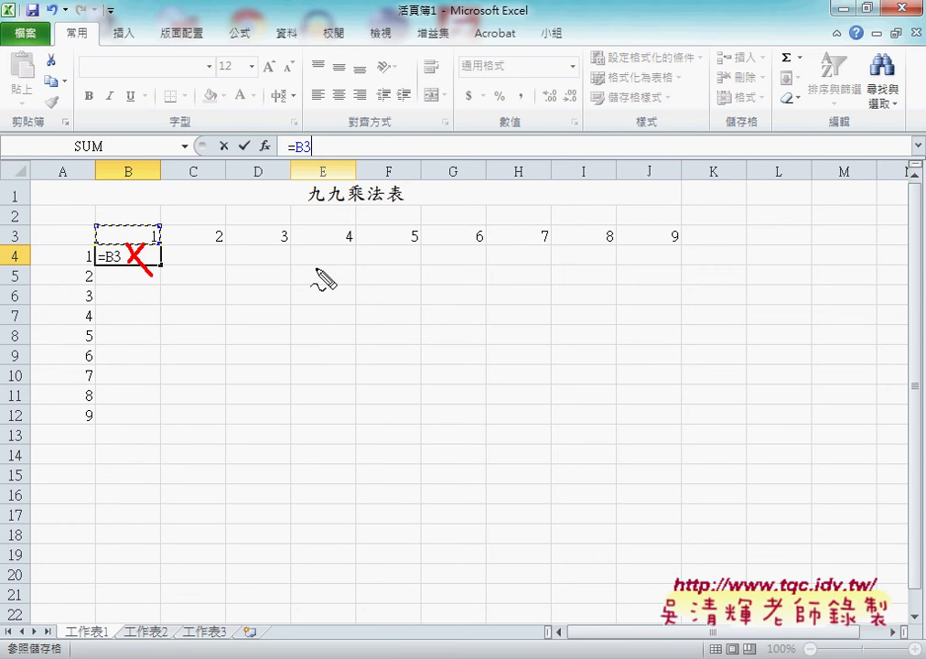
pyautogui.press('Escape')
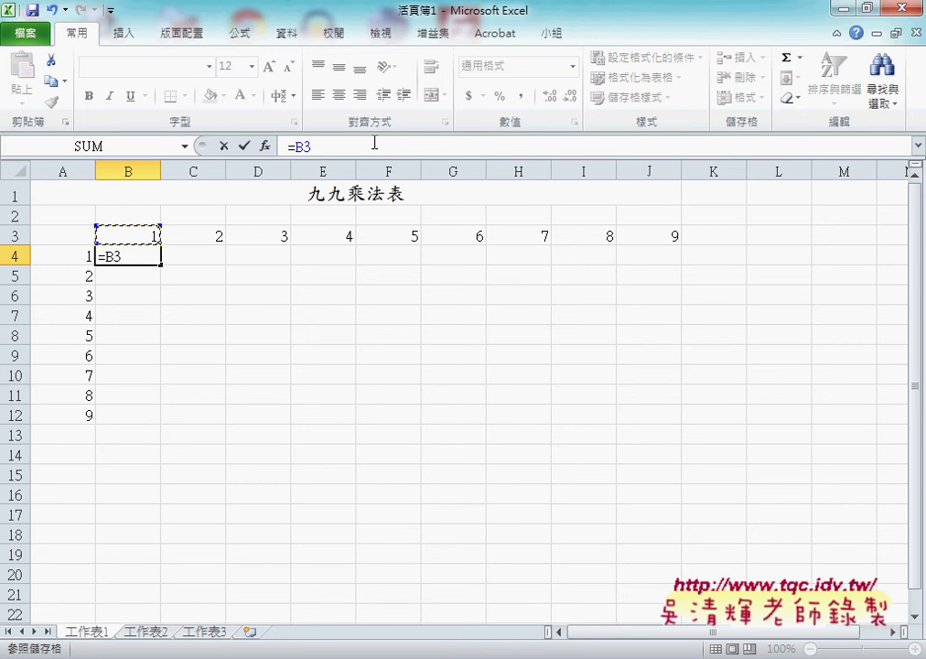
pyautogui.write('&')
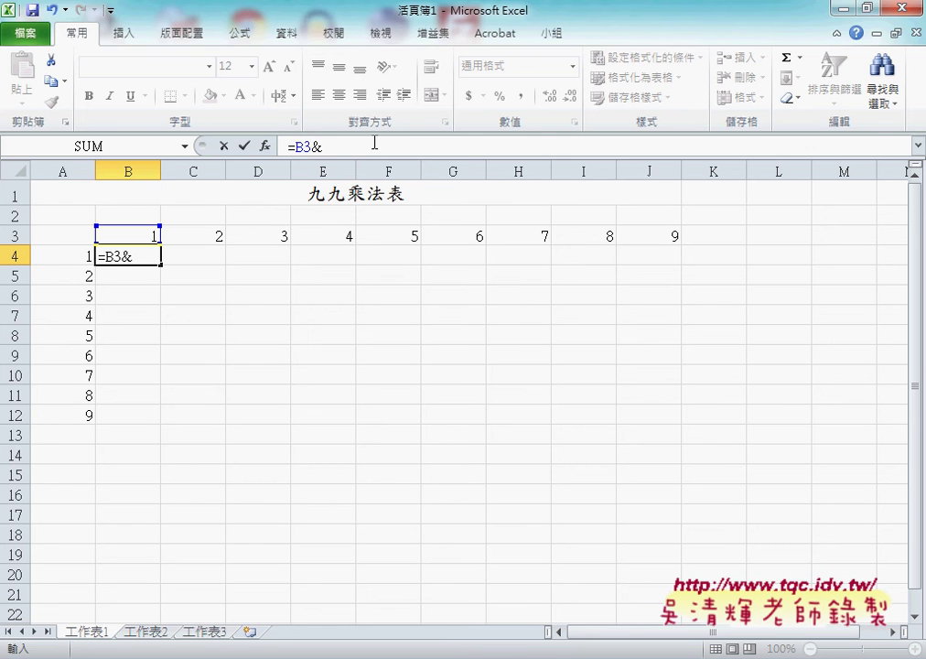
pyautogui.write('"')
pyautogui.write('X')
pyautogui.write('"')
pyautogui.write('&')
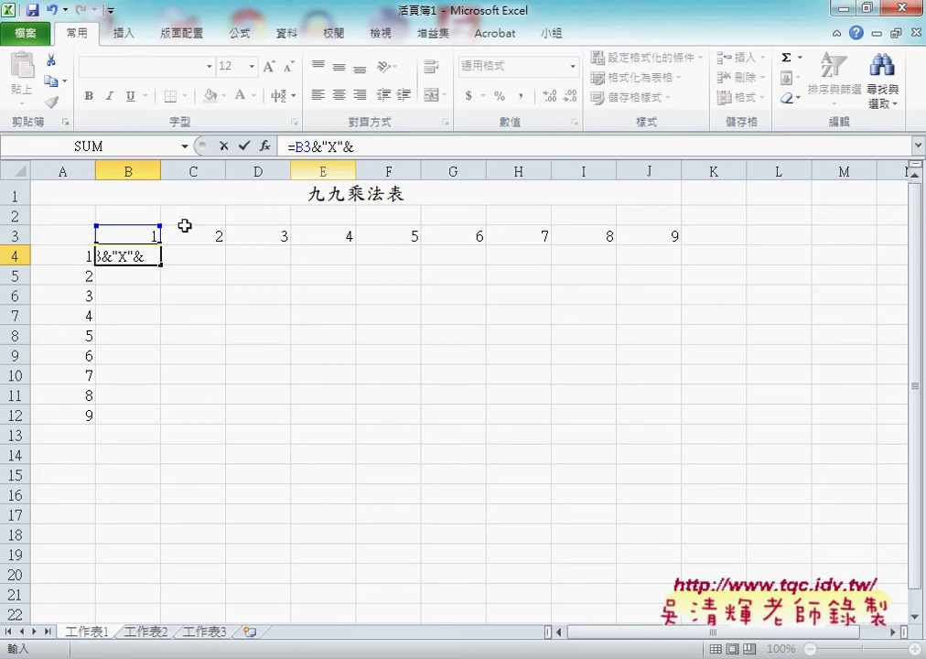
pyautogui.click(82, 257)
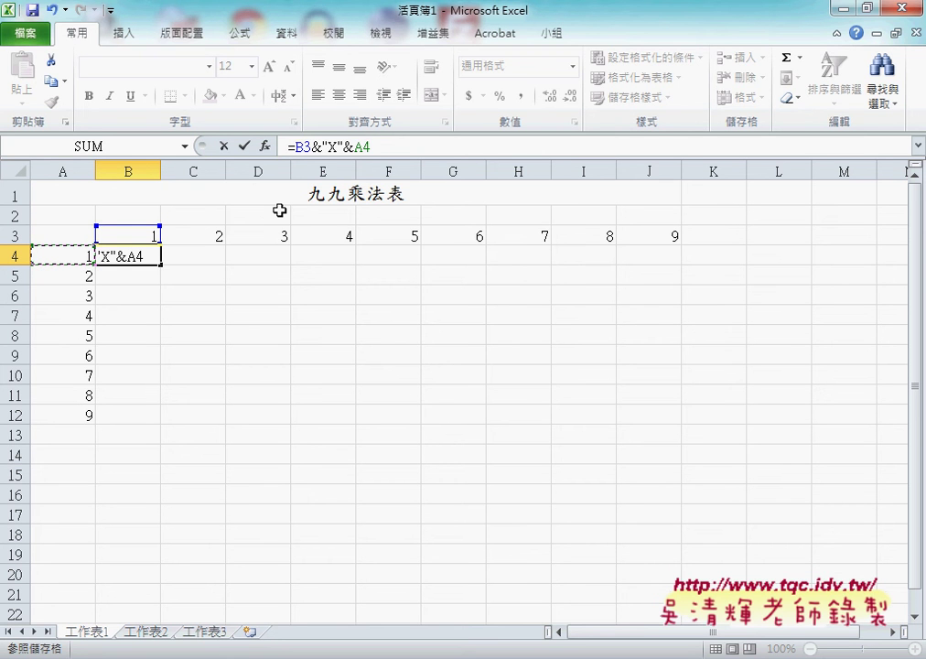
pyautogui.write('&"')
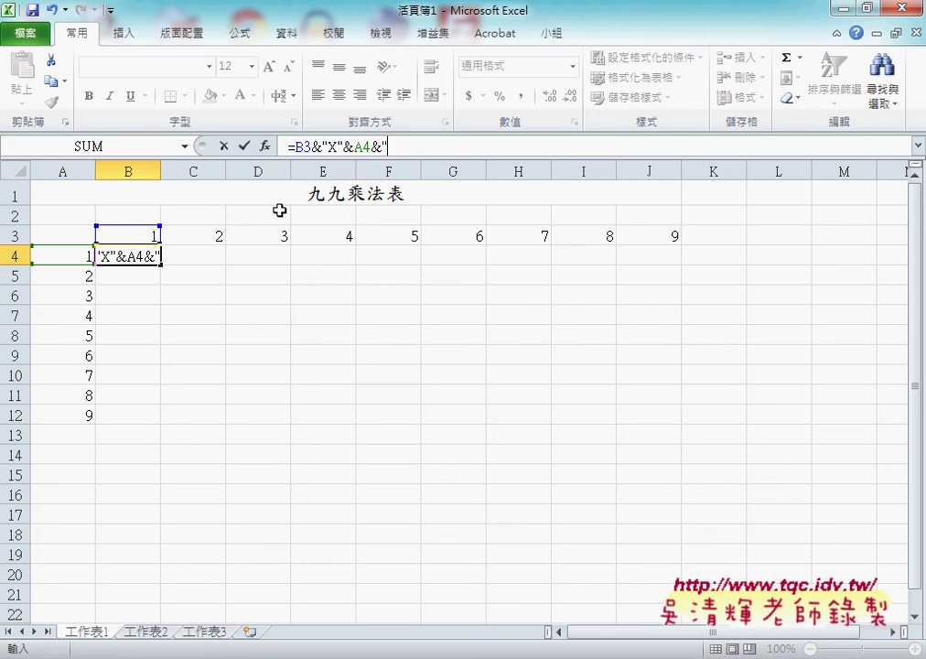
pyautogui.write('="')
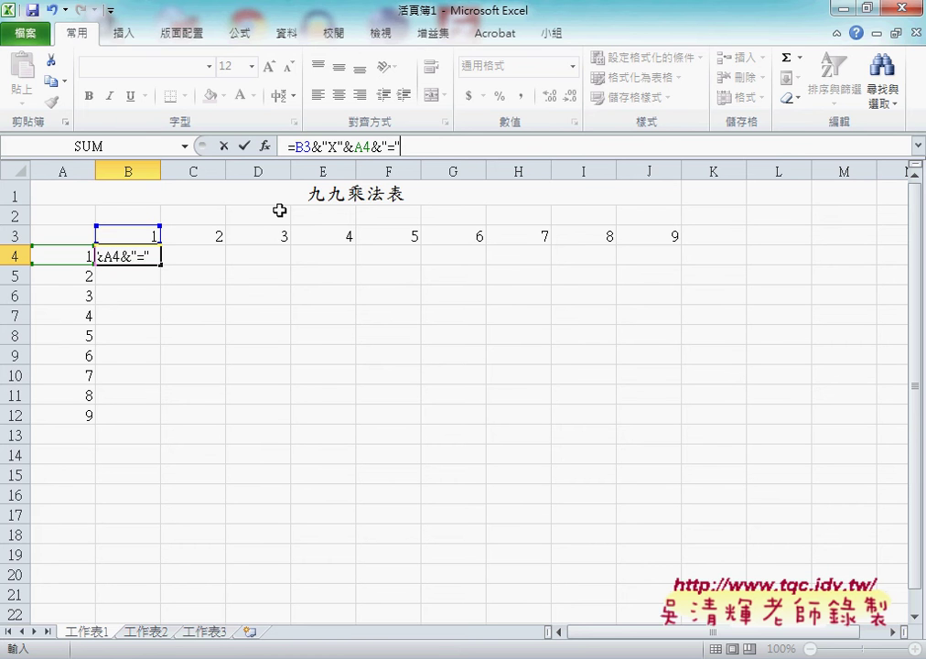
pyautogui.write('&')
pyautogui.click(130, 237)
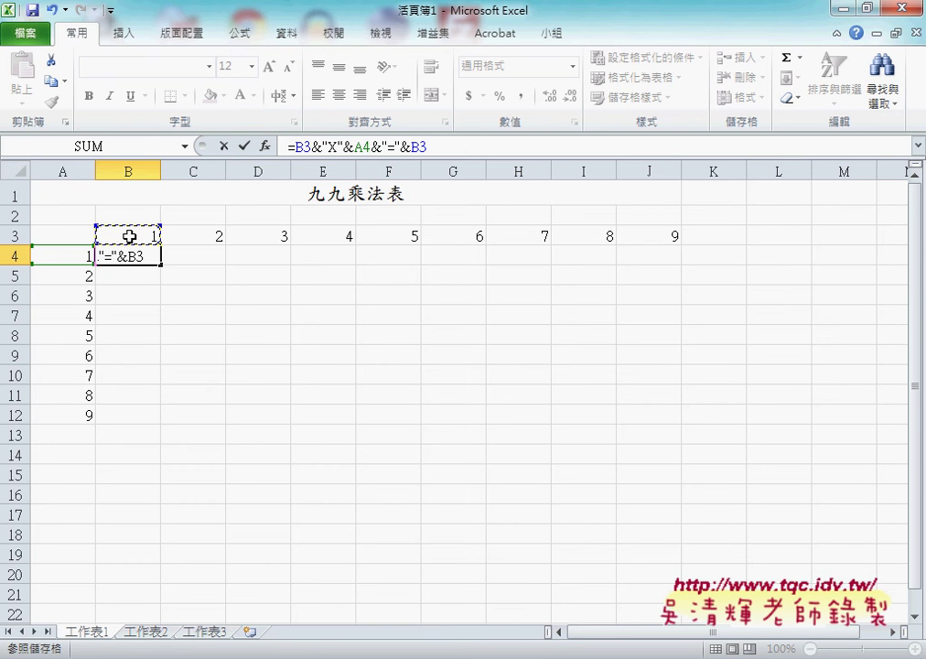
pyautogui.write('*')
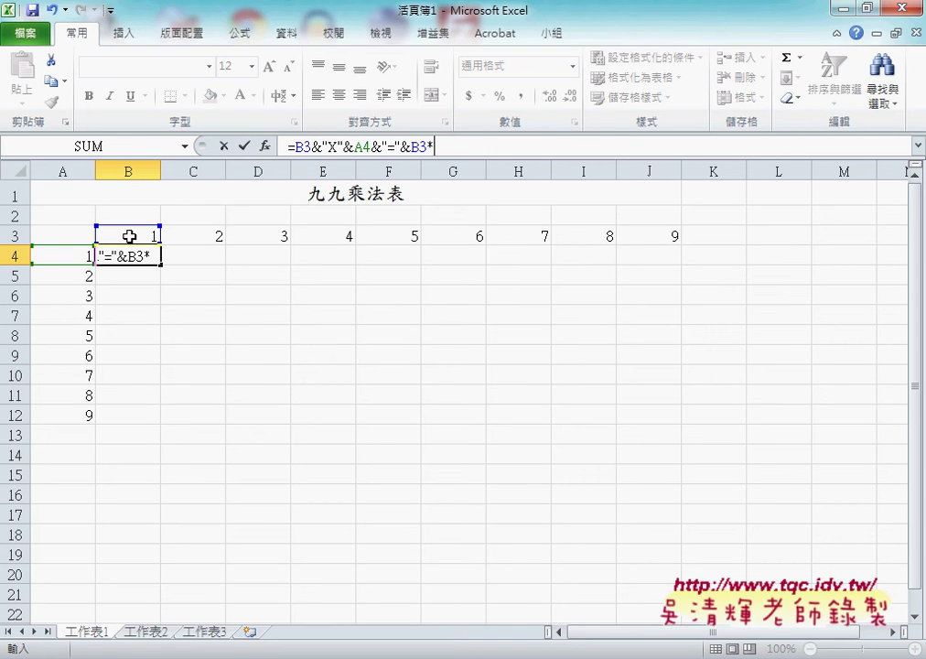
pyautogui.click(64, 256)
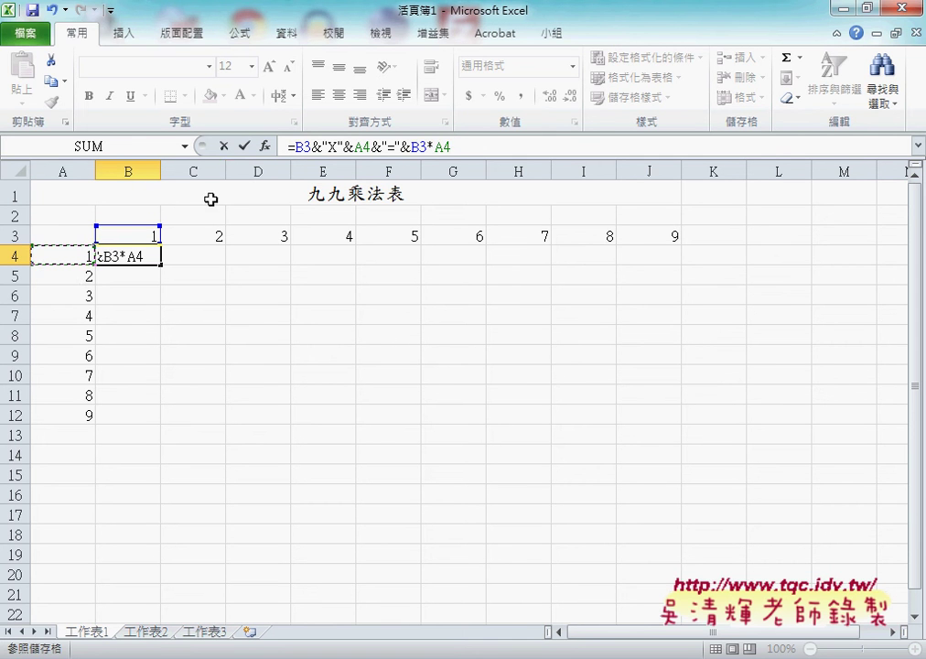
pyautogui.click(245, 146)
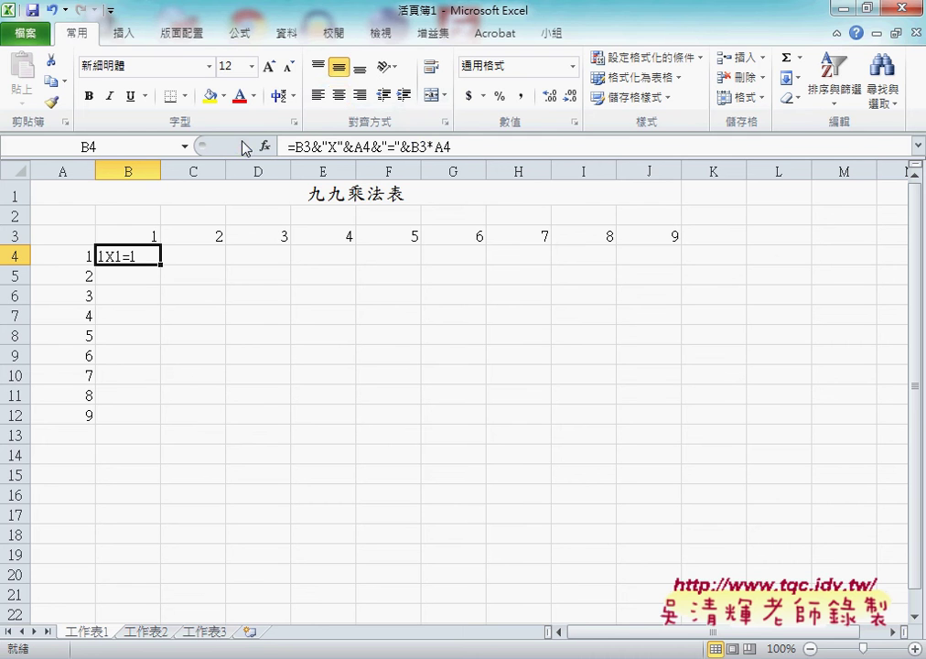
# Center B4 and fill its formula down to B12, where the copies show #VALUE! errors.
pyautogui.click(339, 96)
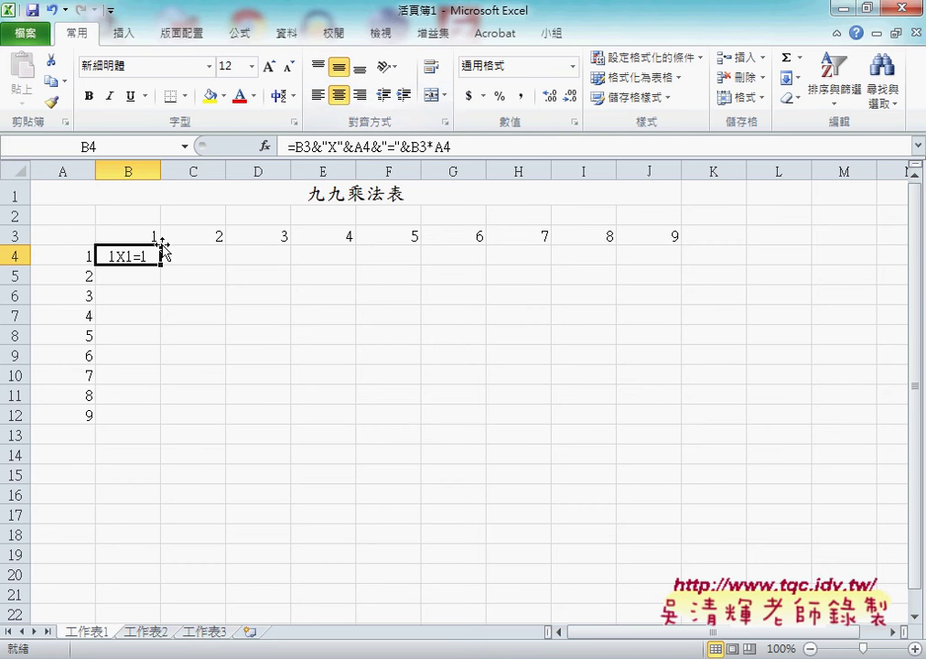
pyautogui.moveTo(160, 265); pyautogui.dragTo(162, 425)
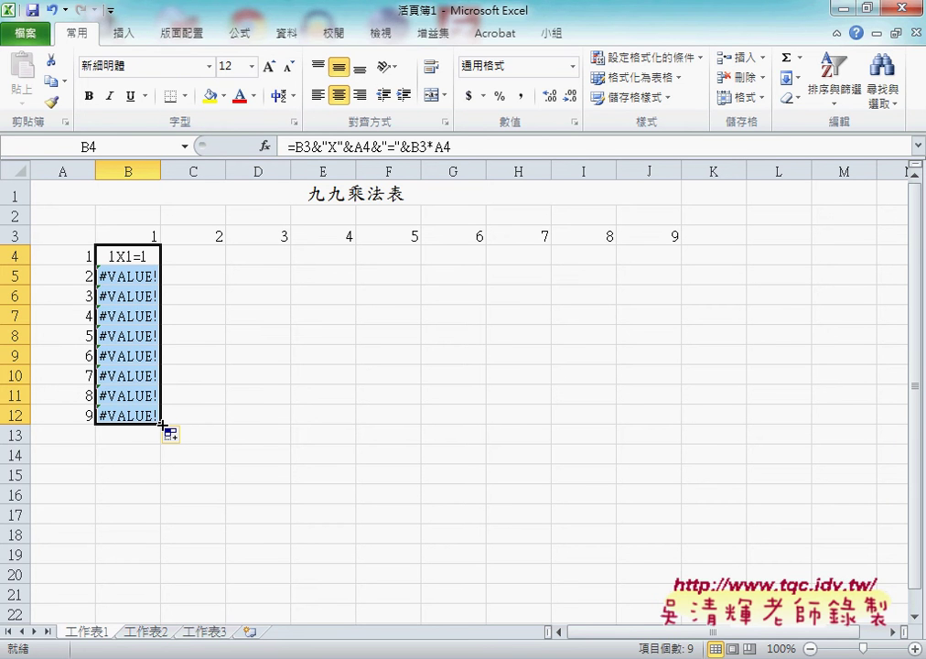
pyautogui.click(131, 256)
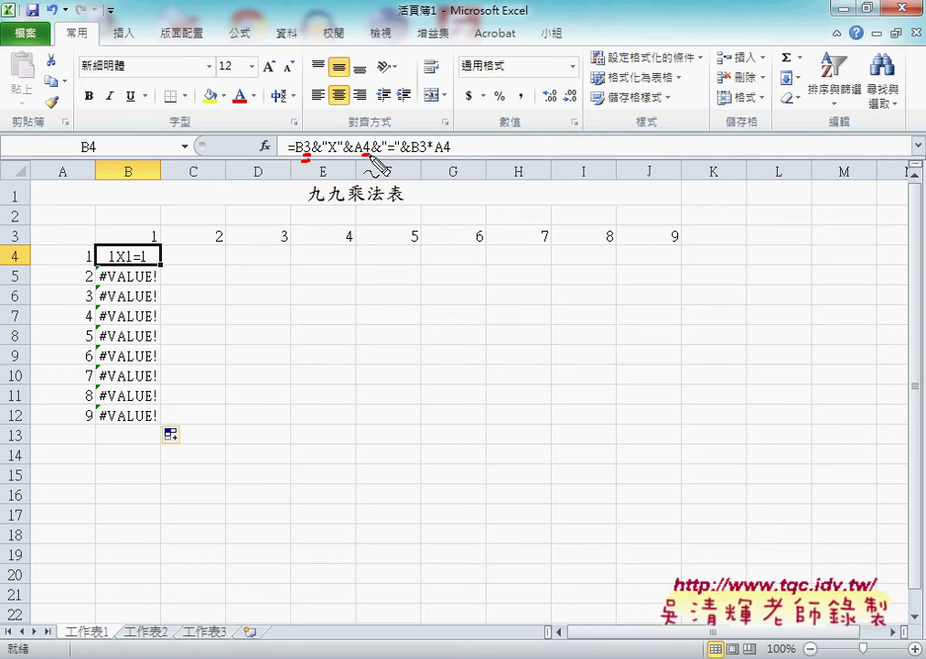
pyautogui.moveTo(363, 156); pyautogui.dragTo(370, 156)
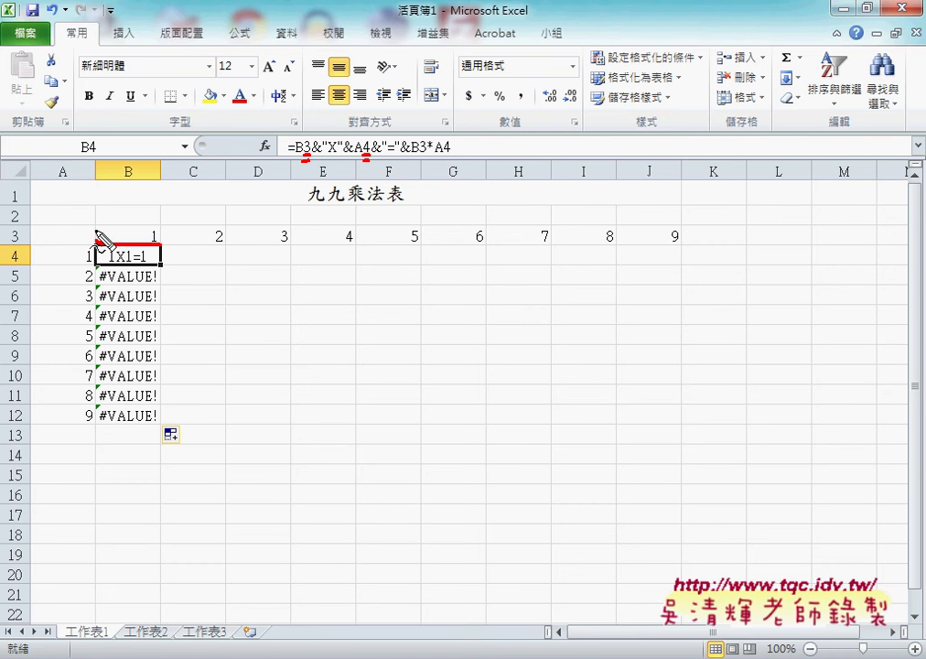
pyautogui.moveTo(137, 241)
pyautogui.mouseDown()
pyautogui.moveTo(165, 230)
pyautogui.moveTo(164, 247)
pyautogui.mouseUp()
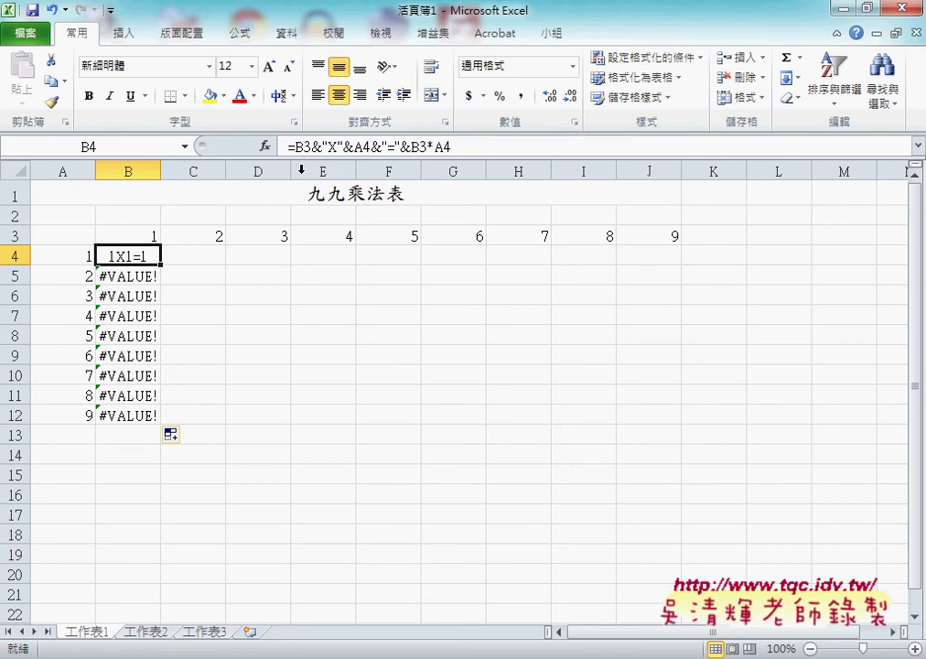
# Change both B3 references in B4 to B$3 and fill down to B12, giving 1X1=1 through 1X9=9.
pyautogui.click(304, 147)
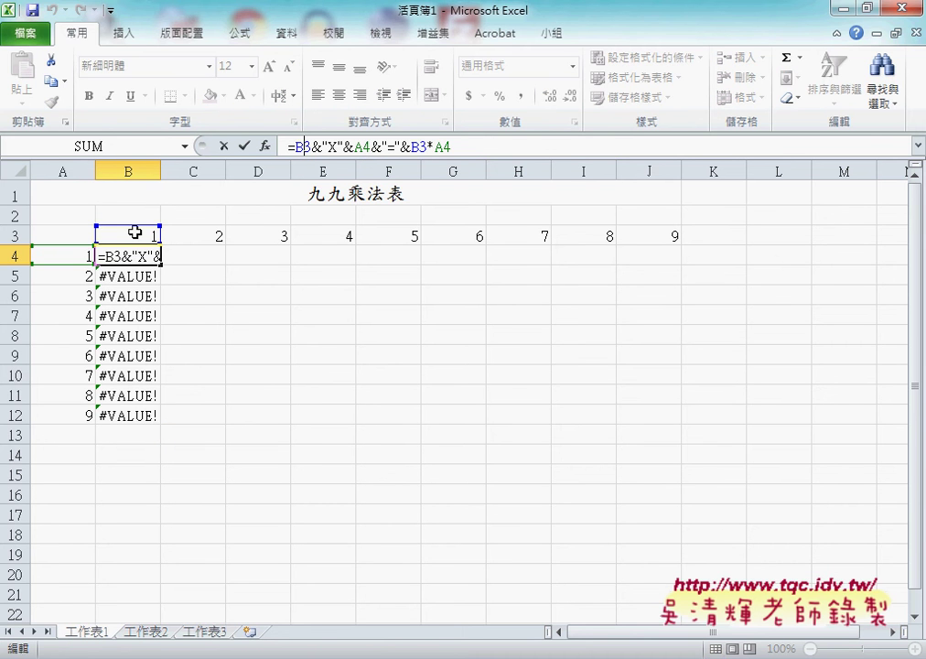
pyautogui.click(307, 146)
pyautogui.write('$')
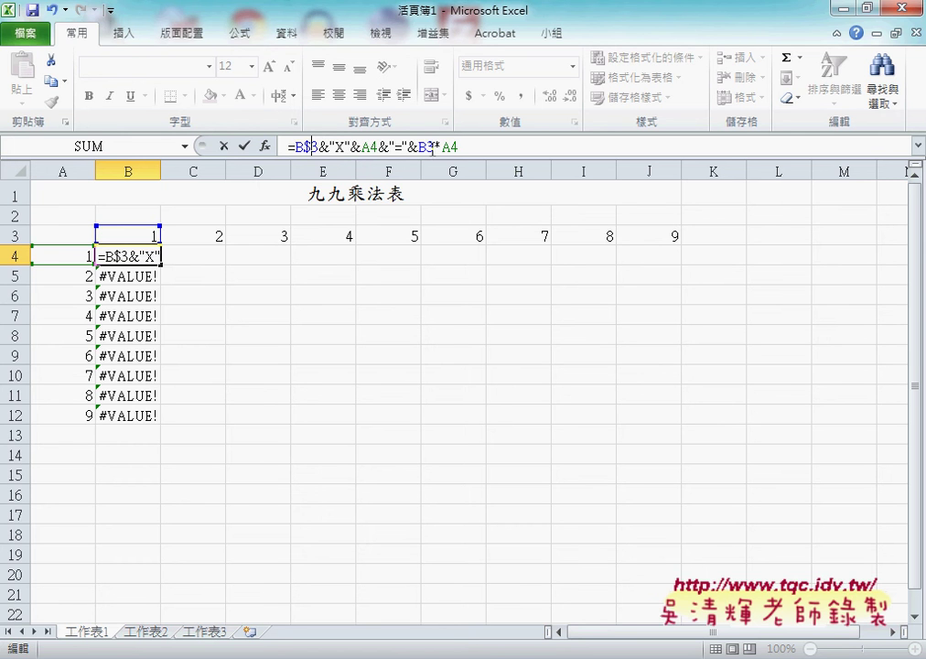
pyautogui.click(427, 147)
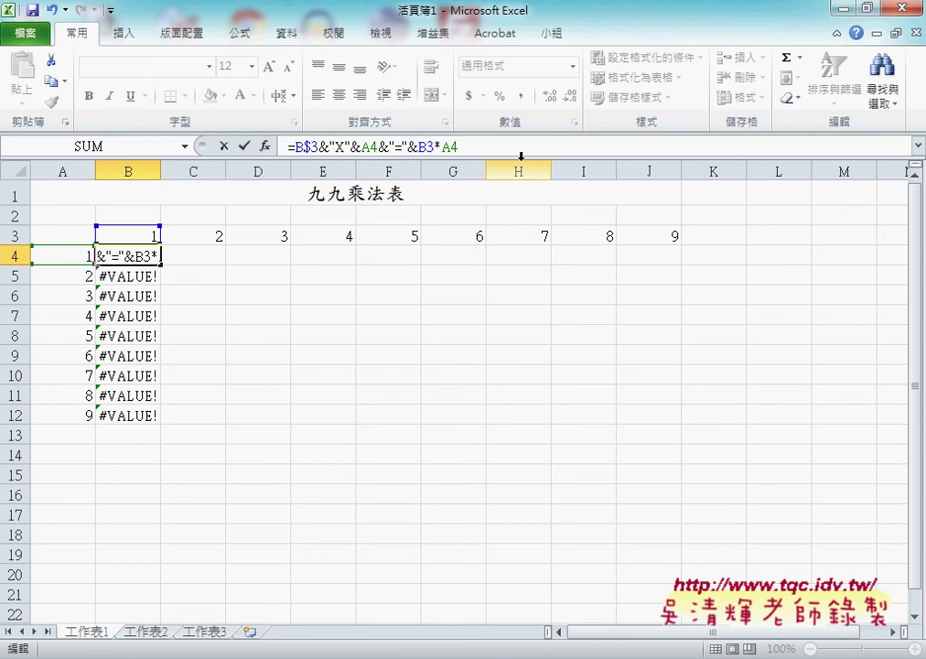
pyautogui.write('$')
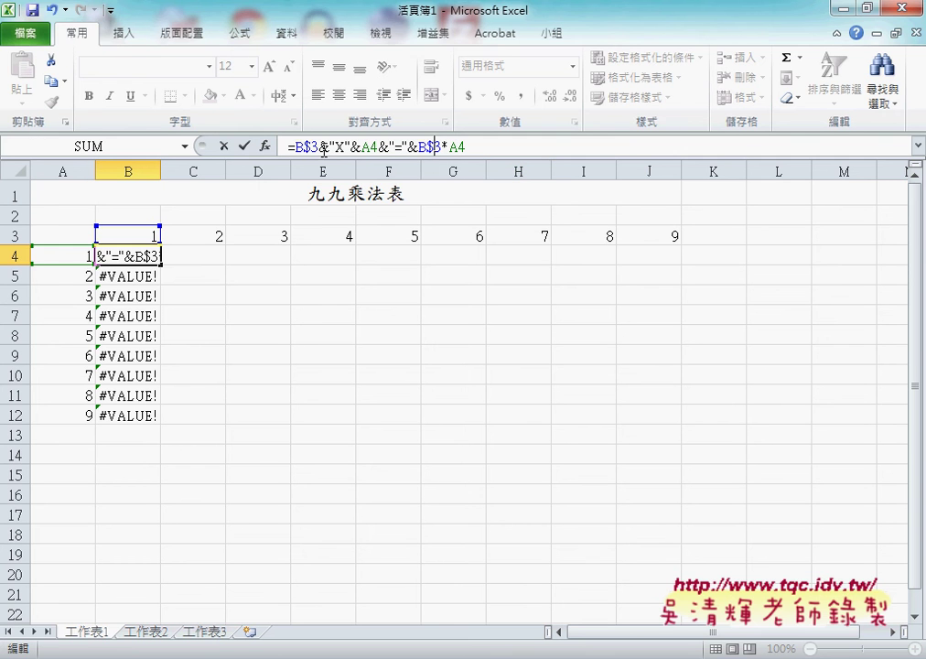
pyautogui.click(243, 147)
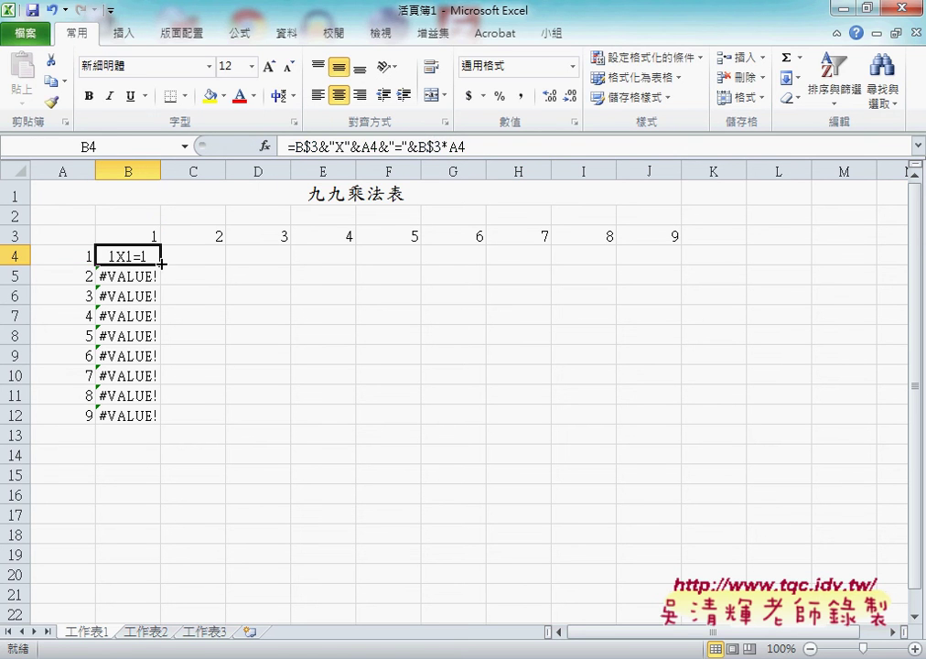
pyautogui.moveTo(161, 263); pyautogui.dragTo(158, 421)
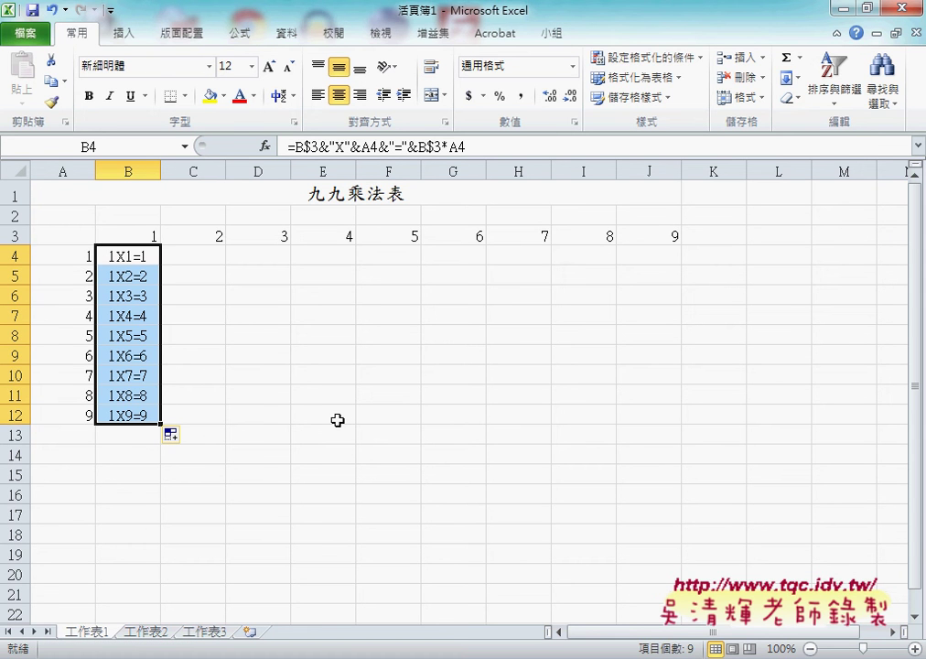
# Check the formulas in B5:B12, then fill column B's formulas across to column J.
pyautogui.click(134, 280)
pyautogui.click(144, 297)
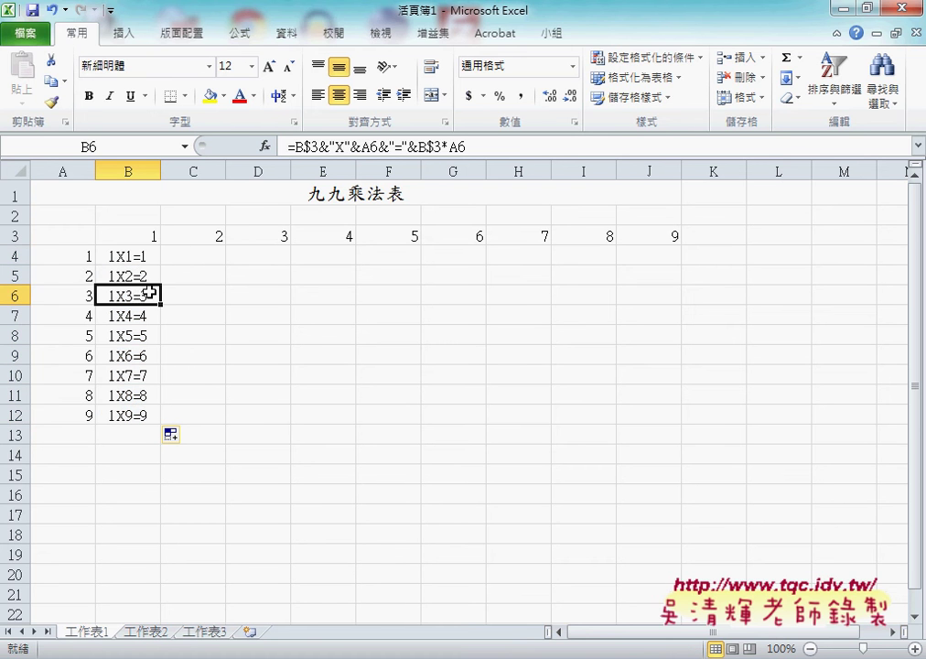
pyautogui.click(142, 316)
pyautogui.click(136, 334)
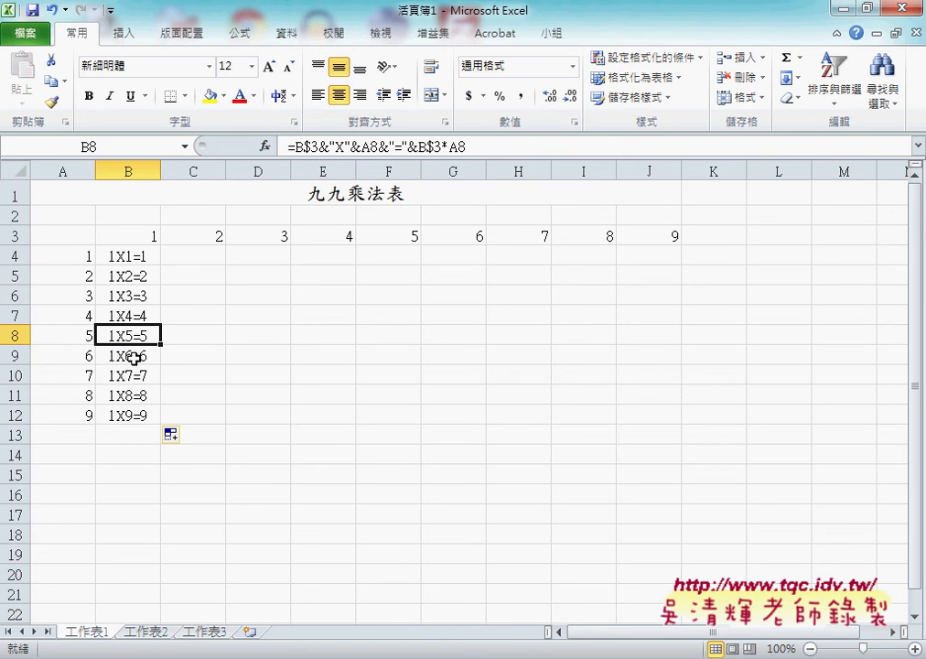
pyautogui.click(132, 355)
pyautogui.click(134, 376)
pyautogui.click(134, 395)
pyautogui.click(135, 412)
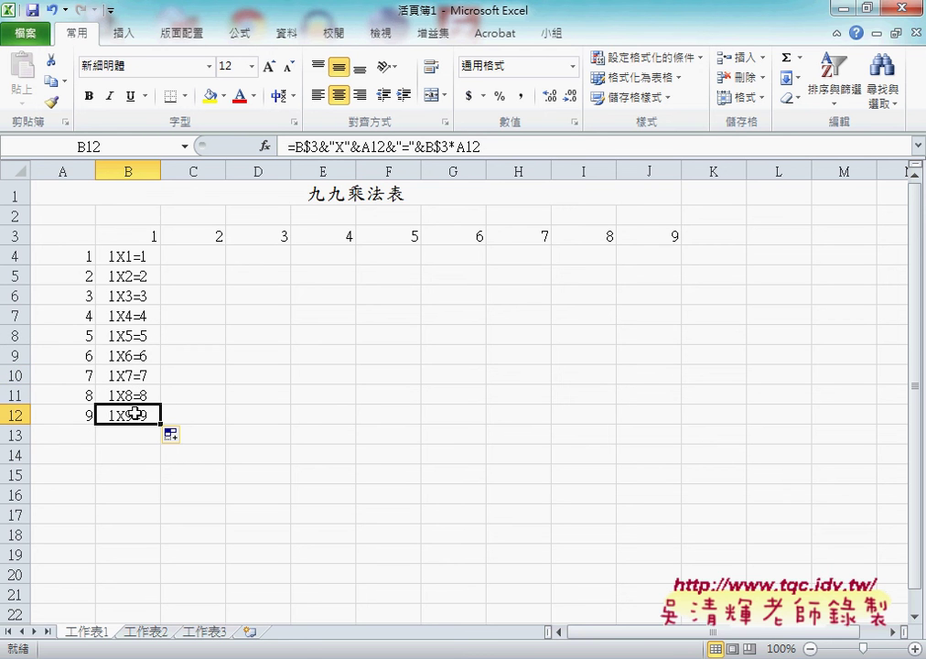
pyautogui.click(129, 254)
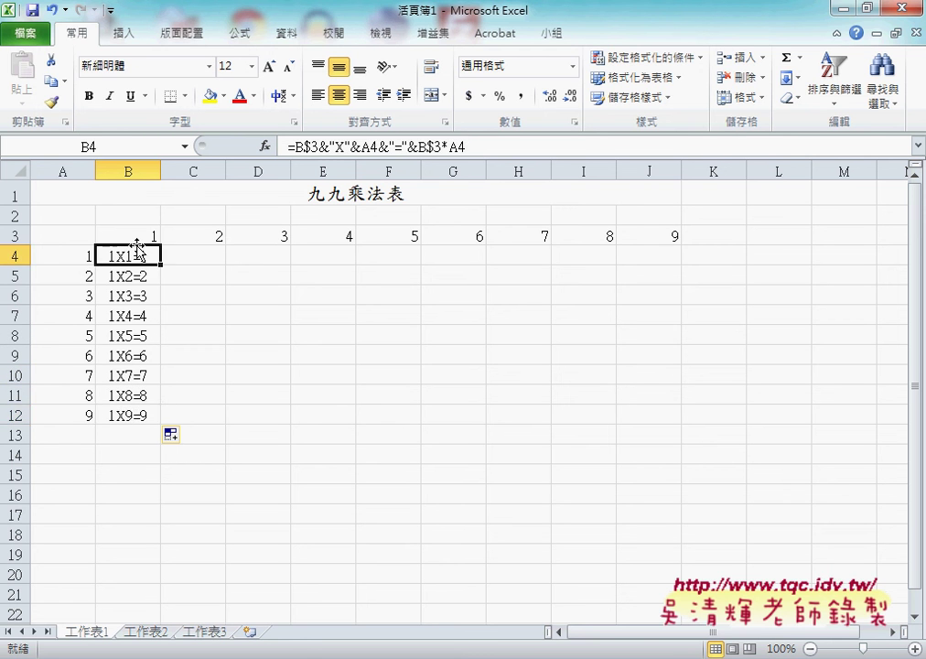
pyautogui.moveTo(162, 264)
pyautogui.mouseDown()
pyautogui.moveTo(166, 422)
pyautogui.moveTo(684, 410)
pyautogui.mouseUp()
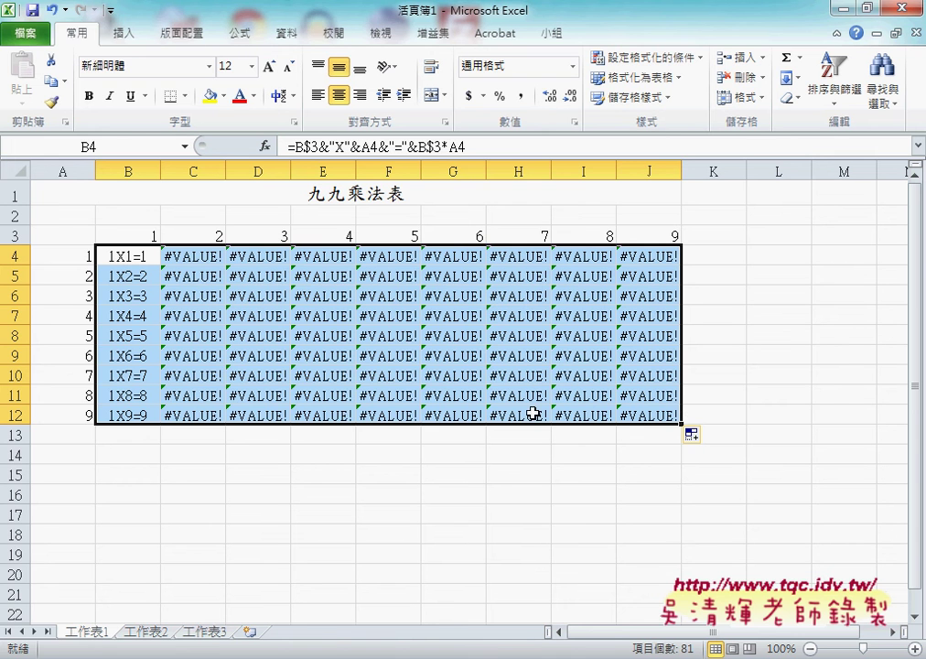
# Select column A, then select B4 to revise its formula.
pyautogui.click(62, 165)
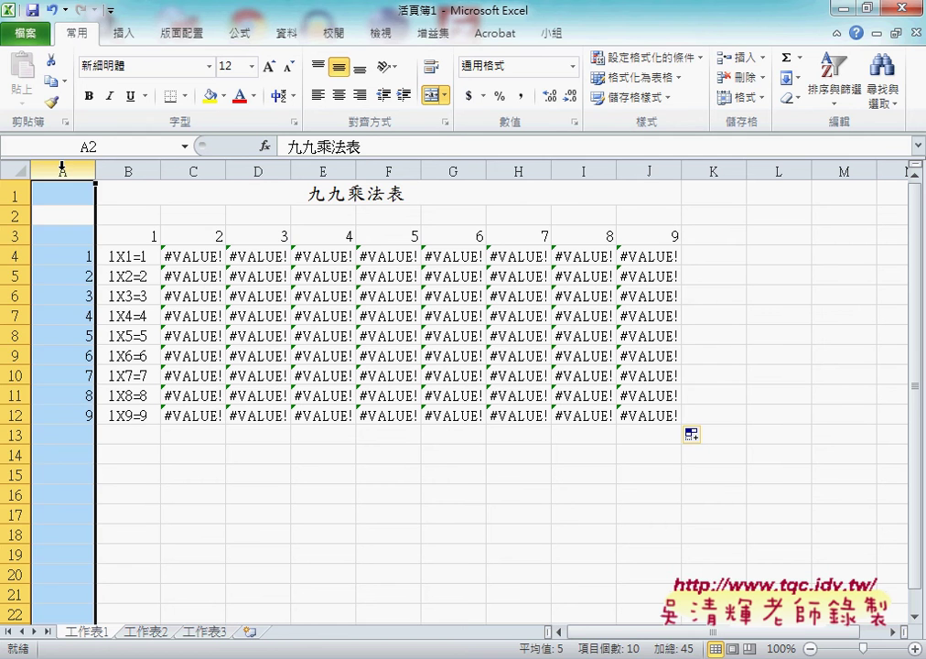
pyautogui.click(139, 257)
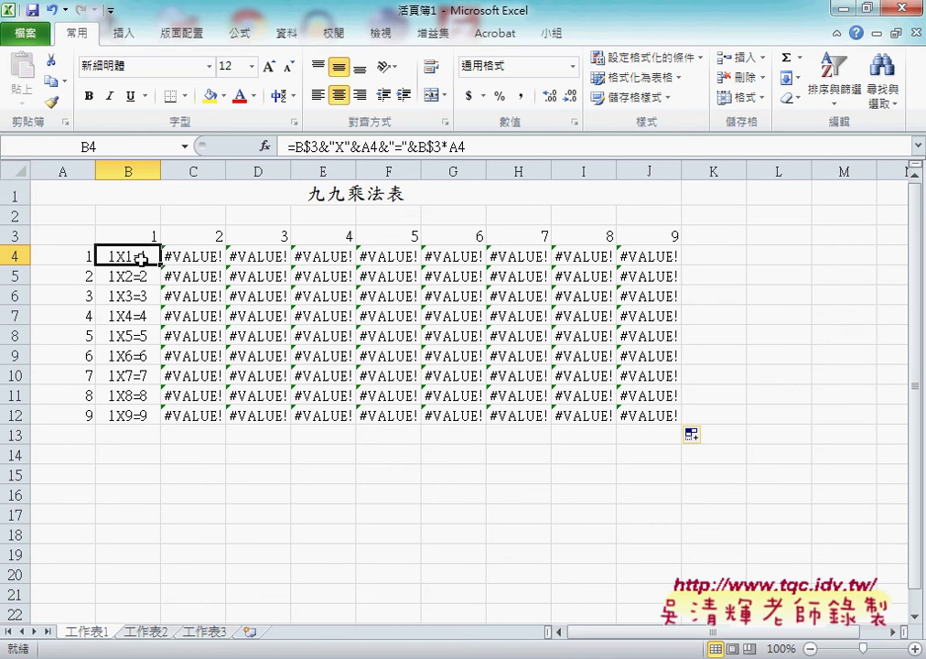
# Change B4 to =B$3&"X"&$A4&"="&B$3*$A4 and fill it across B4:J12, showing 1X1=1 through 9X9=81.
pyautogui.click(288, 146)
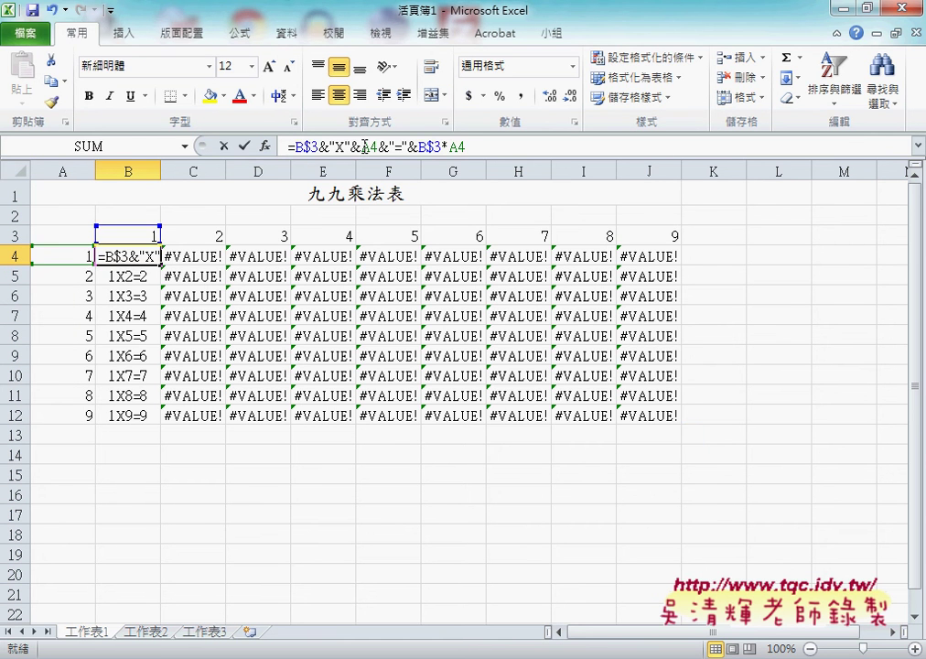
pyautogui.press('Right')
pyautogui.press('Right')
pyautogui.press('Right')
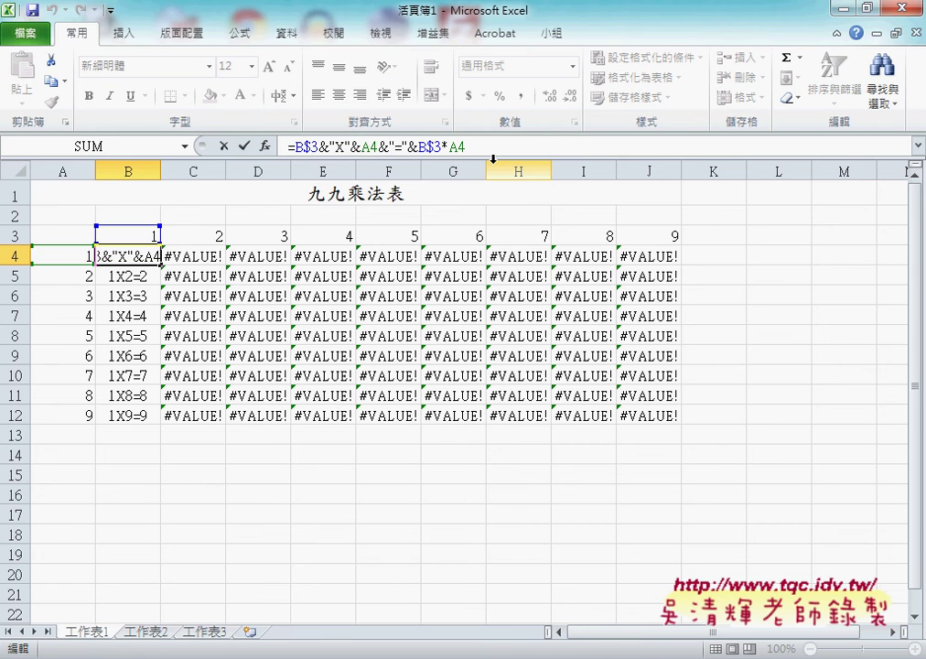
pyautogui.write('$')
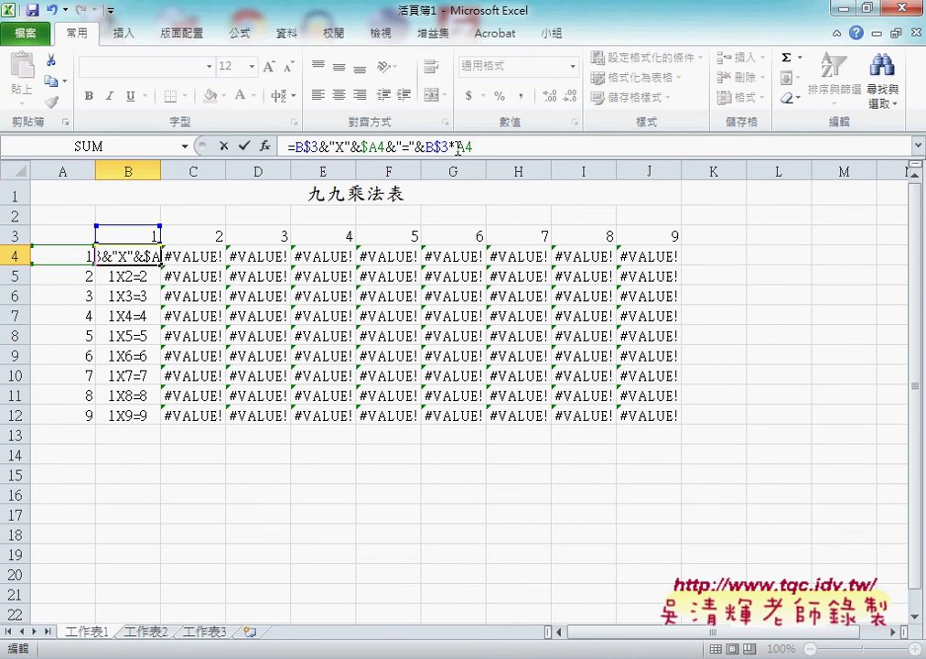
pyautogui.press('End')
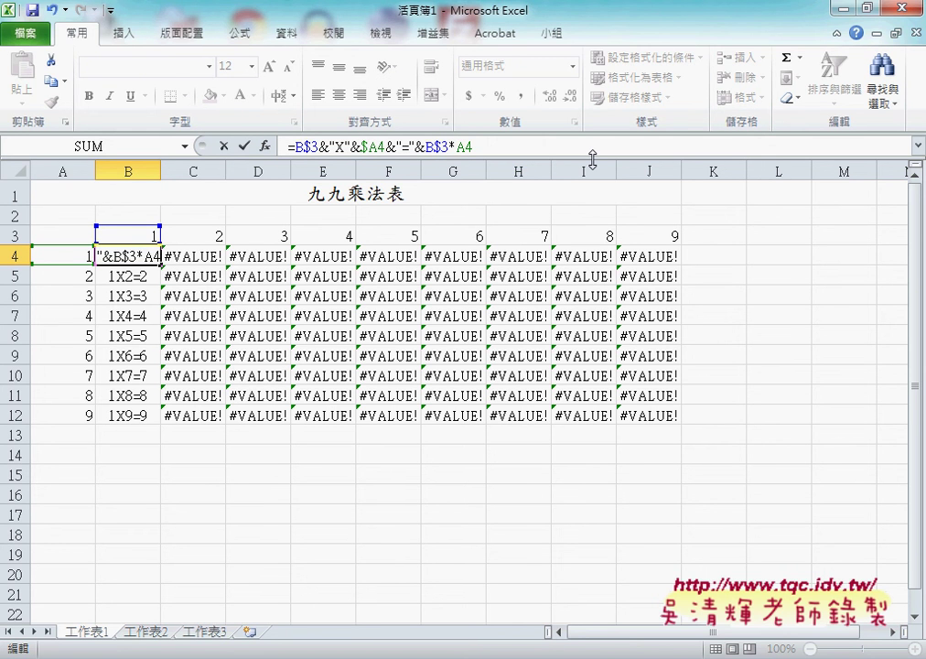
pyautogui.write('$')
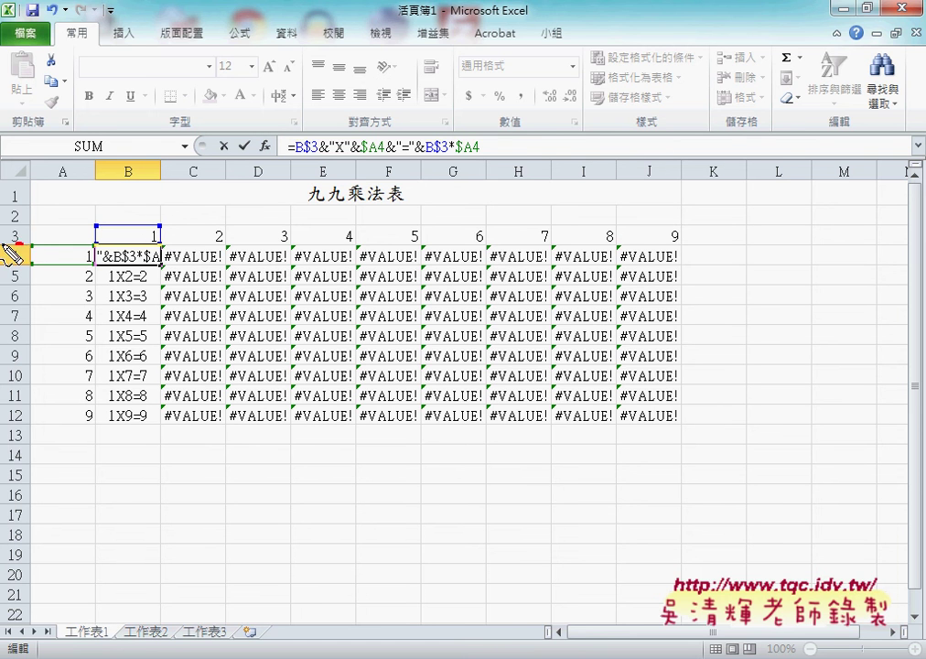
pyautogui.moveTo(16, 245); pyautogui.dragTo(20, 243)
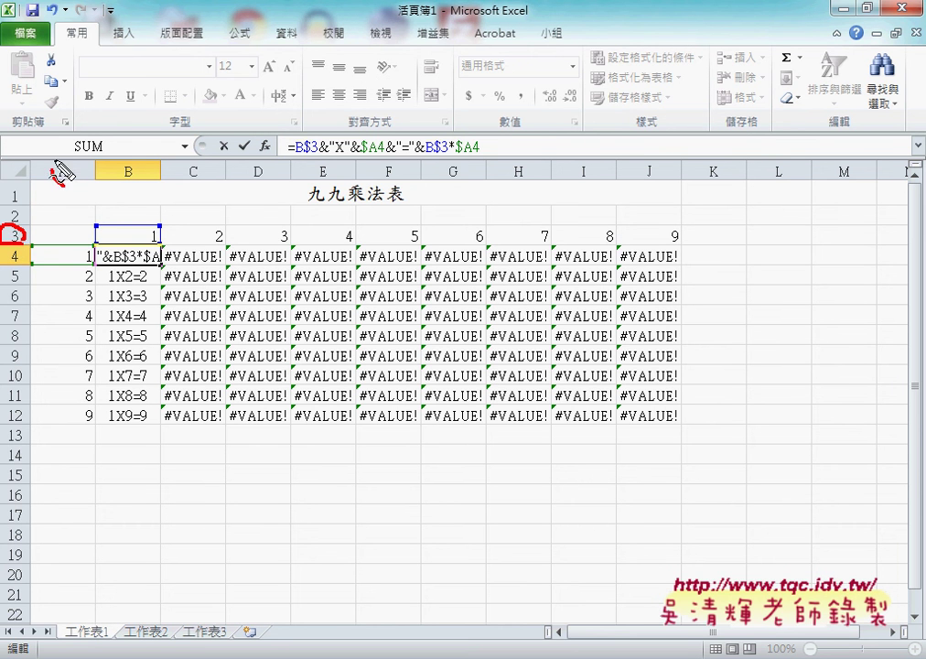
pyautogui.moveTo(59, 176); pyautogui.dragTo(61, 181)
pyautogui.moveTo(35, 234); pyautogui.dragTo(78, 233)
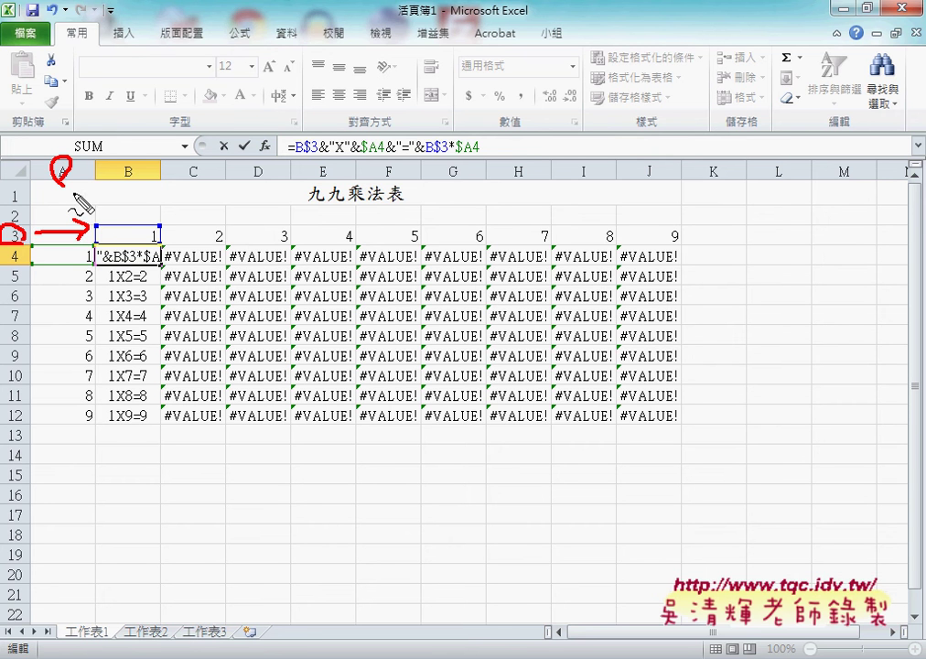
pyautogui.moveTo(60, 183)
pyautogui.mouseDown()
pyautogui.moveTo(60, 264)
pyautogui.moveTo(67, 245)
pyautogui.mouseUp()
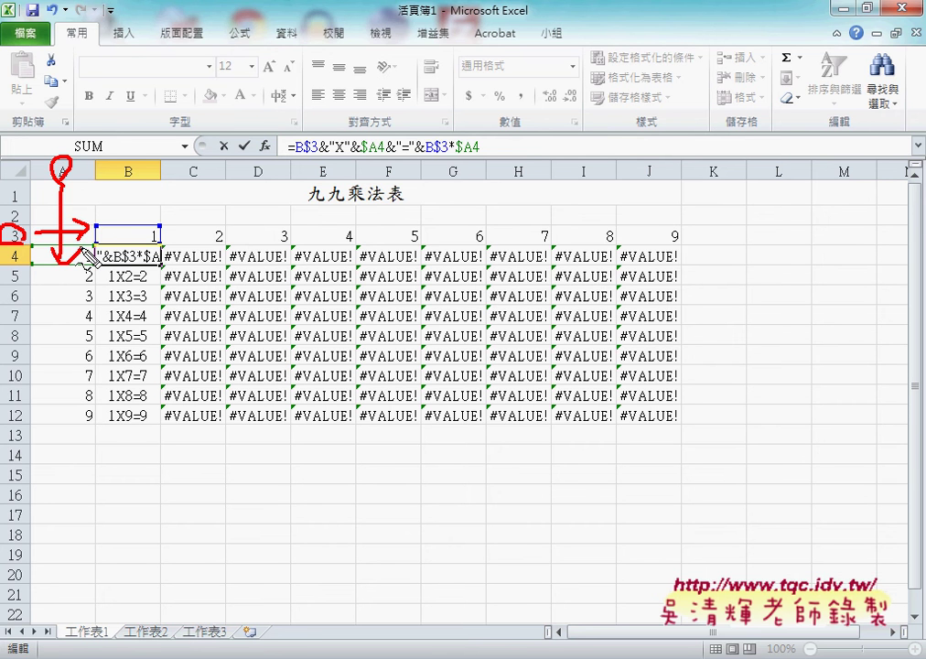
pyautogui.press('Escape')
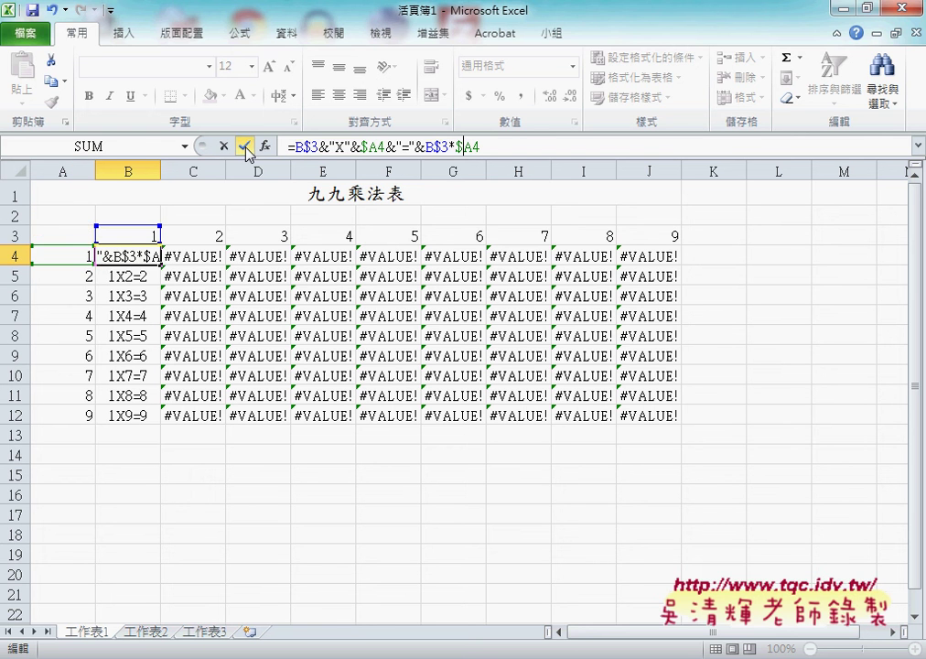
pyautogui.click(245, 147)
pyautogui.moveTo(161, 266)
pyautogui.mouseDown()
pyautogui.moveTo(163, 426)
pyautogui.moveTo(661, 425)
pyautogui.mouseUp()
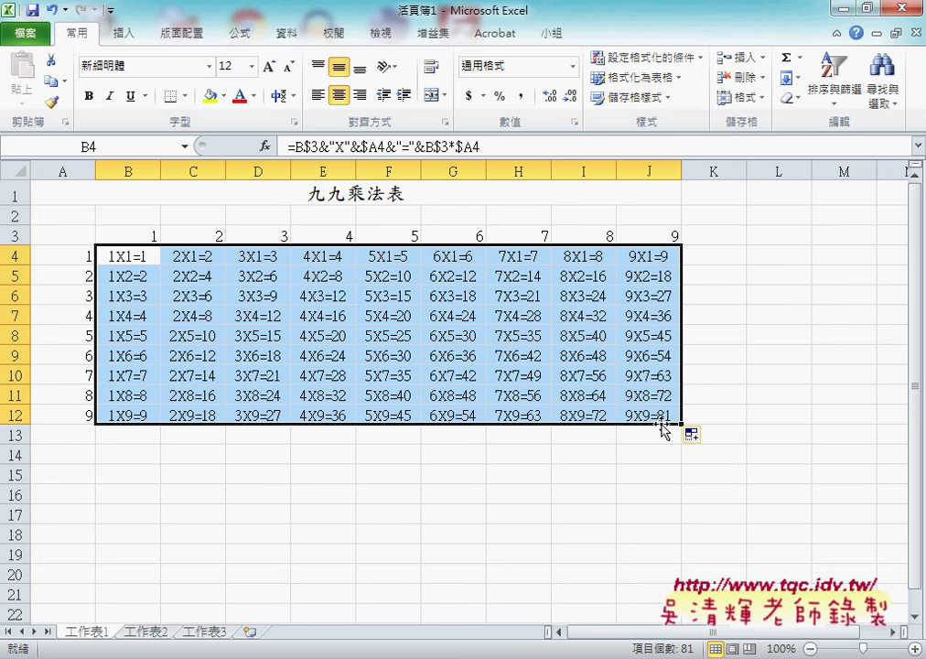
pyautogui.click(140, 259)
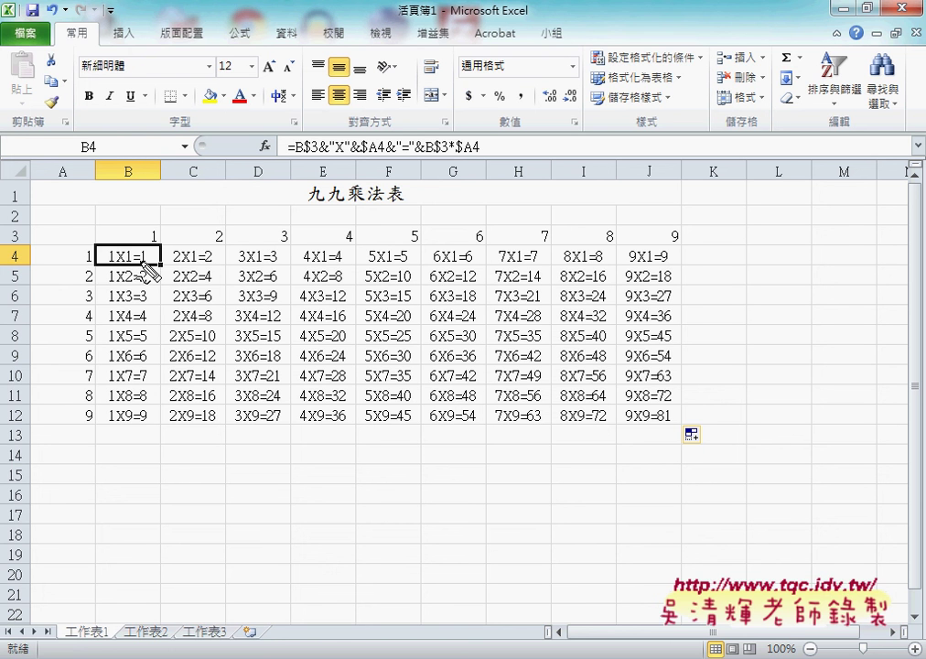
pyautogui.moveTo(18, 229)
pyautogui.mouseDown()
pyautogui.moveTo(25, 248)
pyautogui.moveTo(142, 236)
pyautogui.mouseUp()
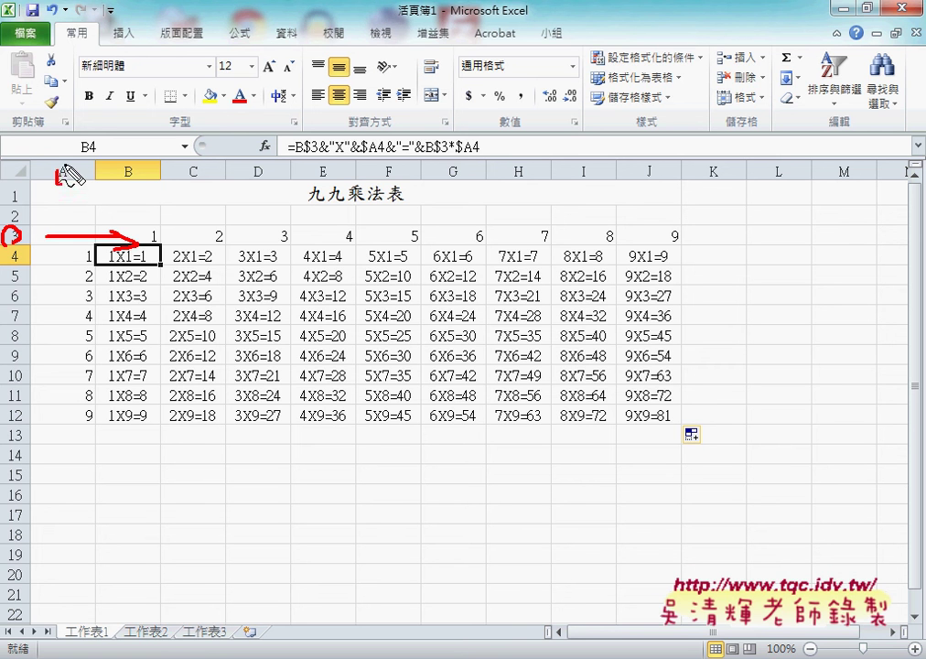
pyautogui.moveTo(62, 181)
pyautogui.mouseDown()
pyautogui.moveTo(62, 218)
pyautogui.moveTo(71, 209)
pyautogui.mouseUp()
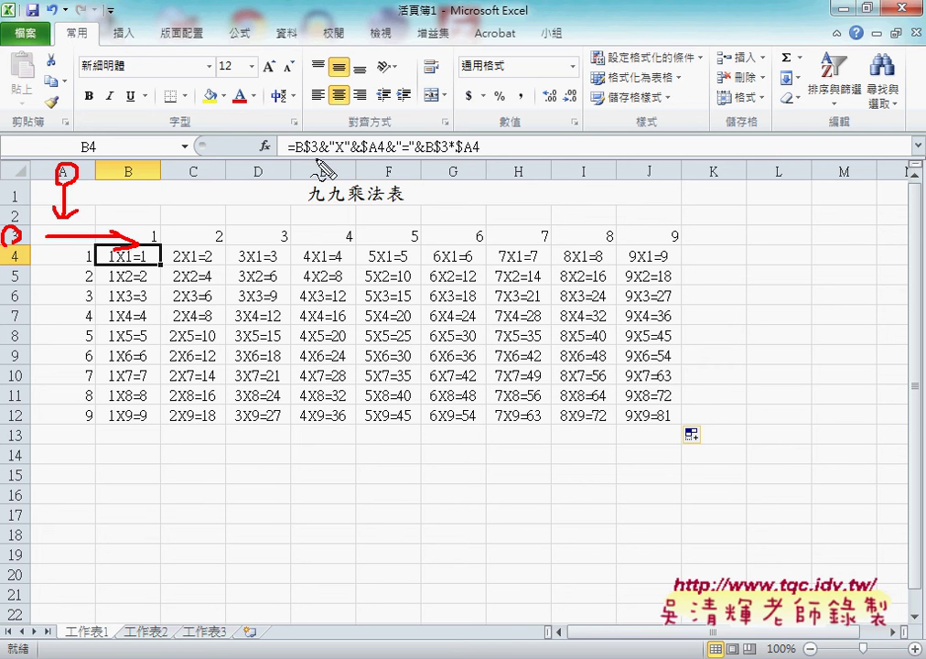
pyautogui.moveTo(299, 154); pyautogui.dragTo(376, 155)
pyautogui.moveTo(435, 155); pyautogui.dragTo(469, 156)
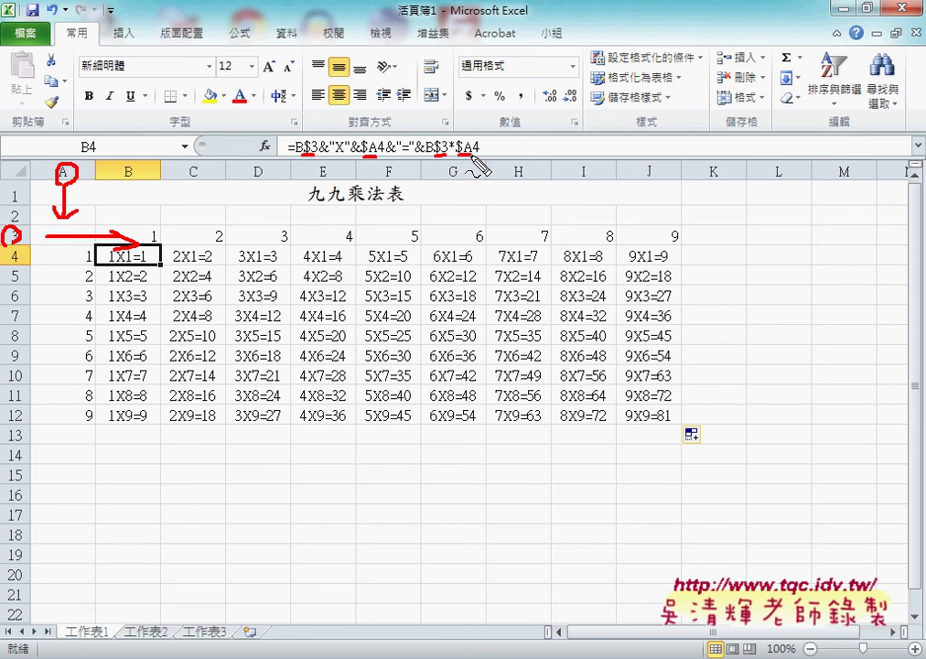
pyautogui.press('Escape')
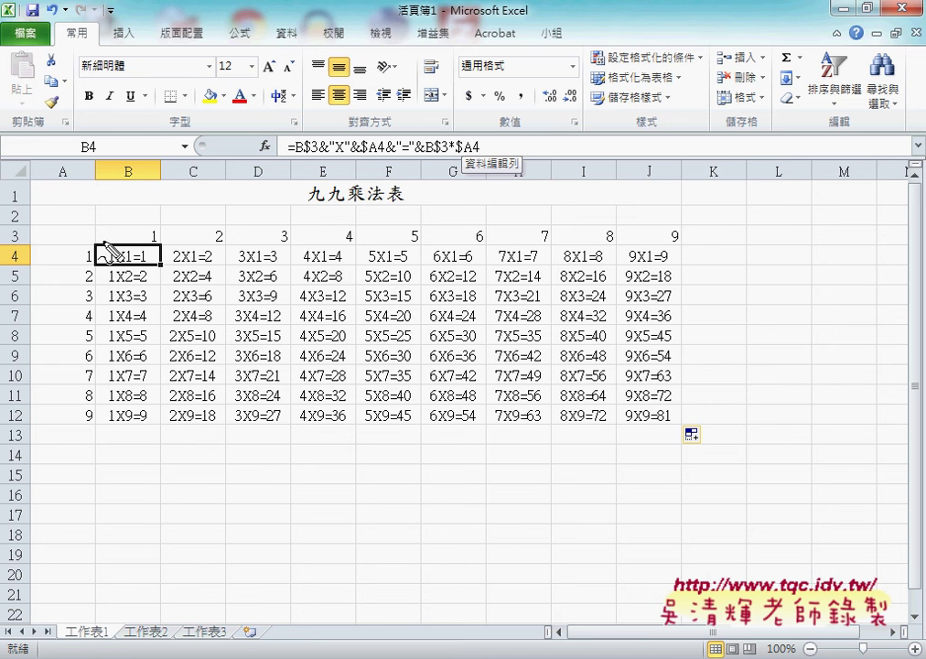
pyautogui.moveTo(135, 253)
pyautogui.mouseDown()
pyautogui.moveTo(326, 322)
pyautogui.moveTo(676, 419)
pyautogui.mouseUp()
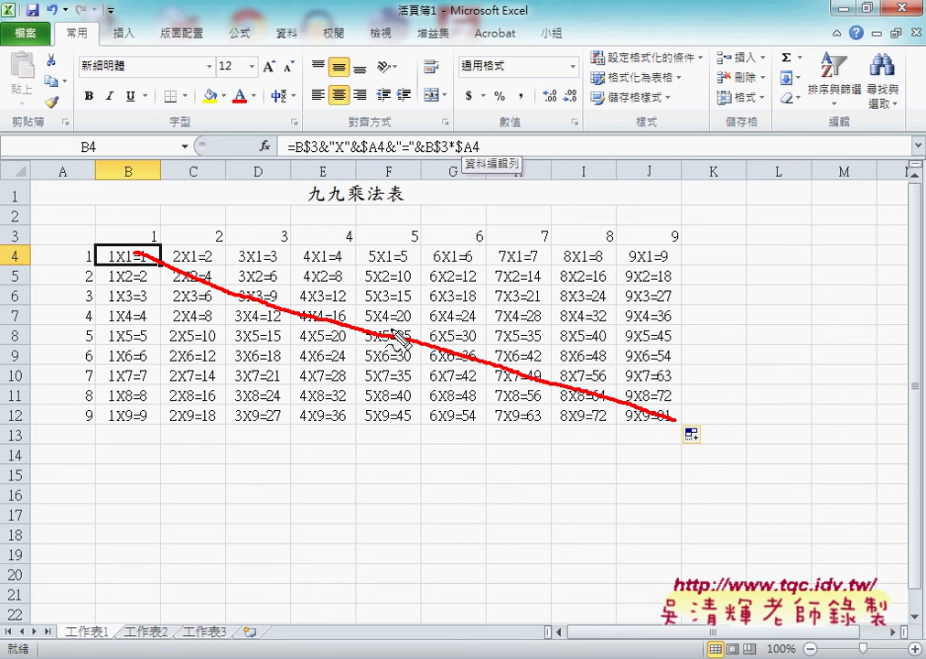
pyautogui.moveTo(158, 268); pyautogui.dragTo(227, 293)
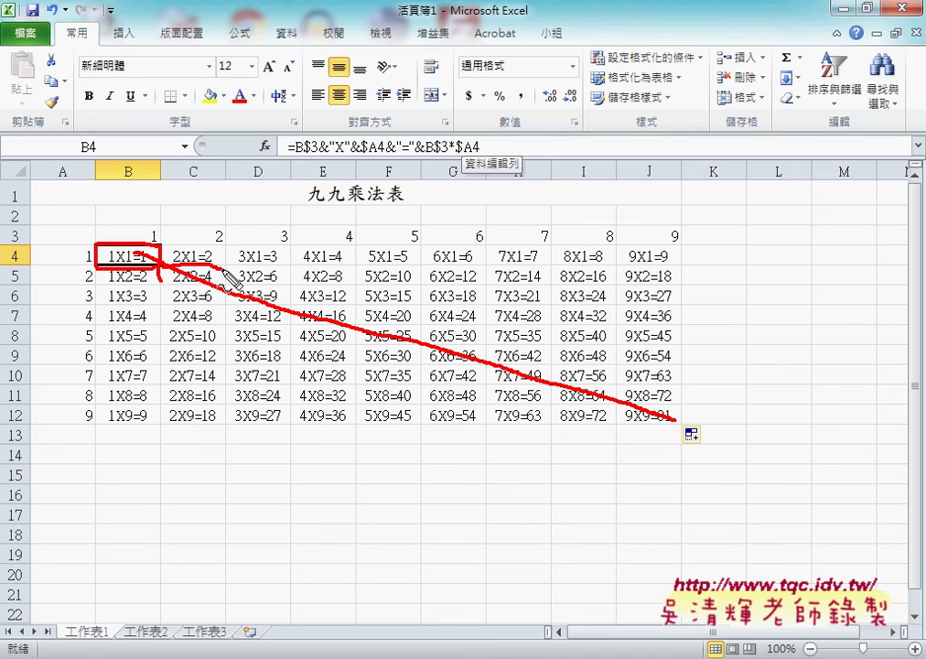
pyautogui.press('Escape')
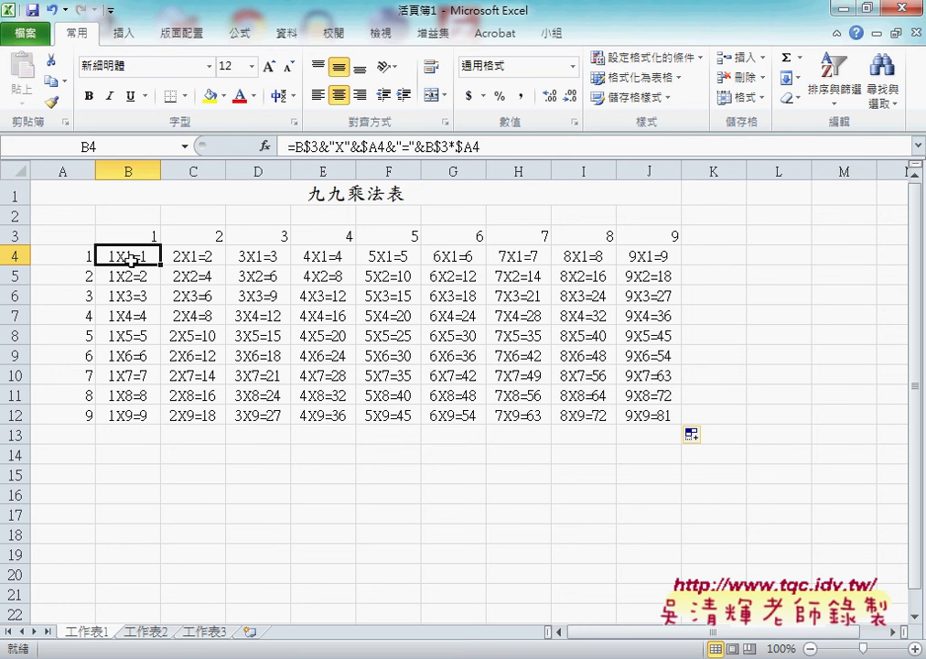
# Fill the cells 1X1=1, 2X2=4, 3X3=9 and 4X4=16 orange with Fill Color.
pyautogui.click(225, 96)
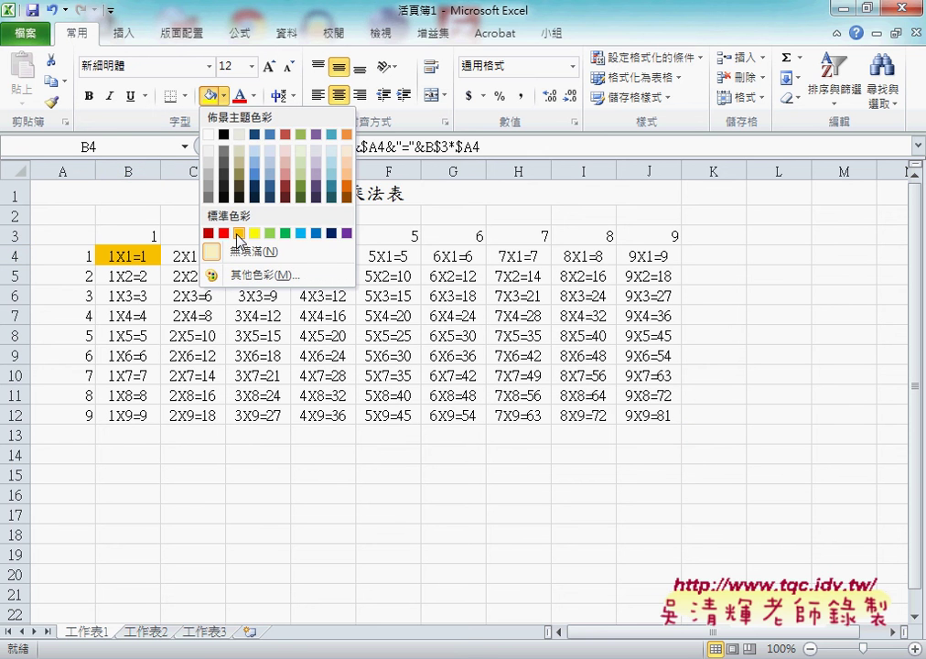
pyautogui.click(239, 234)
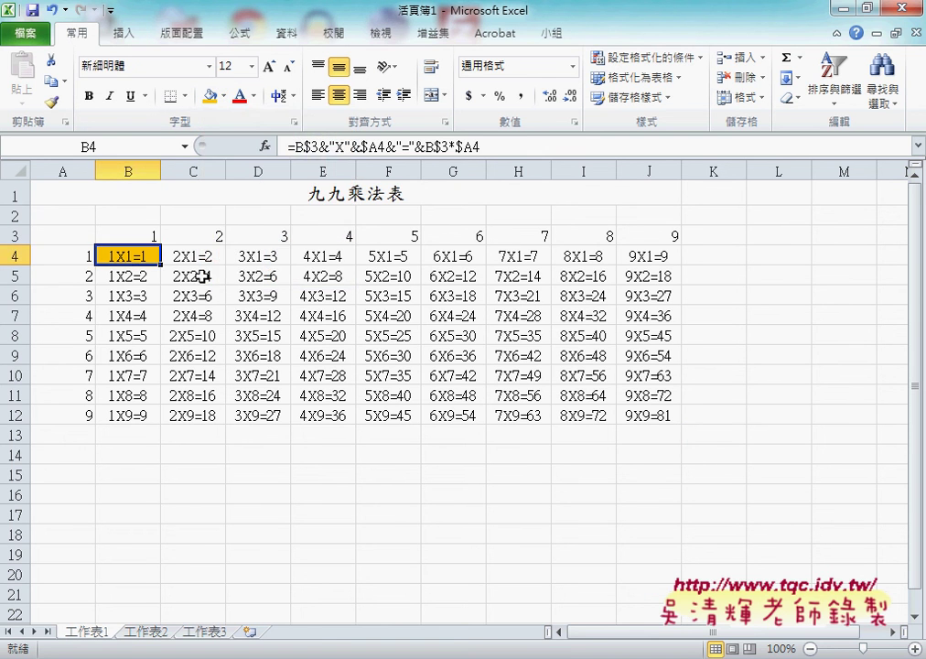
pyautogui.click(203, 271)
pyautogui.click(213, 99)
pyautogui.click(249, 295)
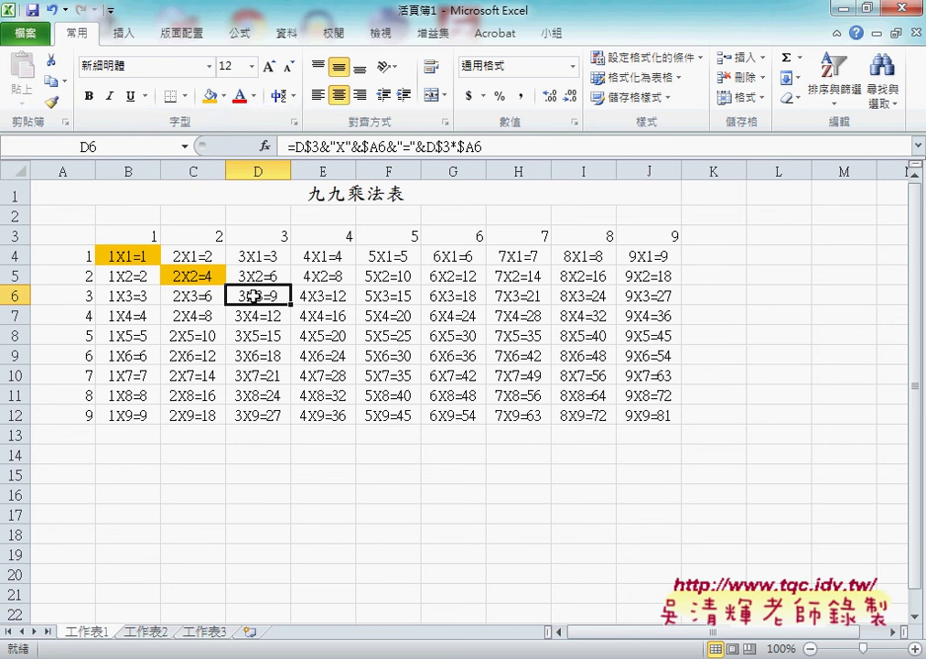
pyautogui.click(210, 97)
pyautogui.click(327, 296)
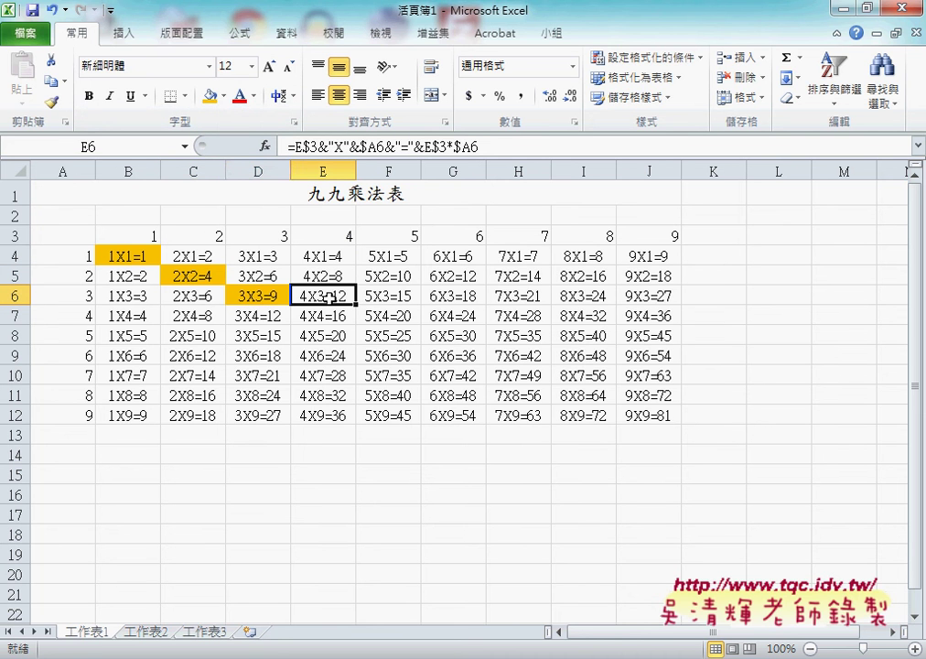
pyautogui.click(328, 316)
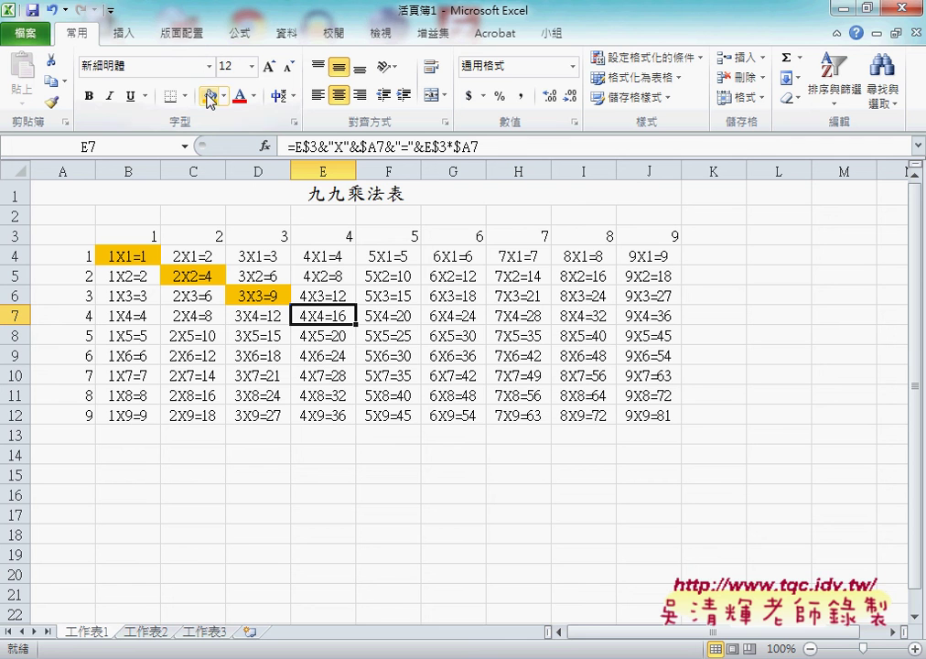
pyautogui.click(211, 97)
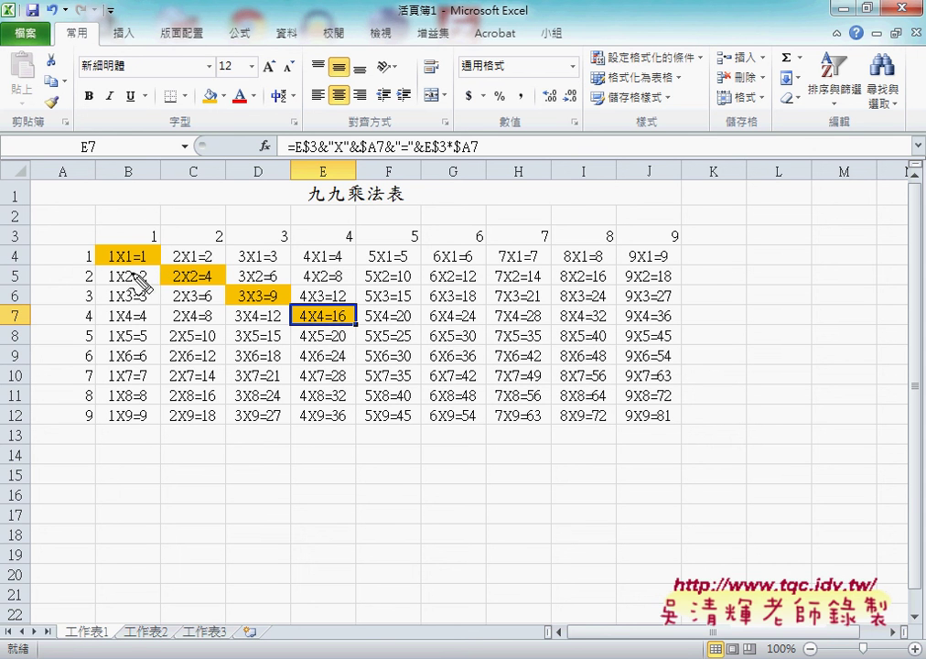
pyautogui.moveTo(110, 264); pyautogui.dragTo(135, 264)
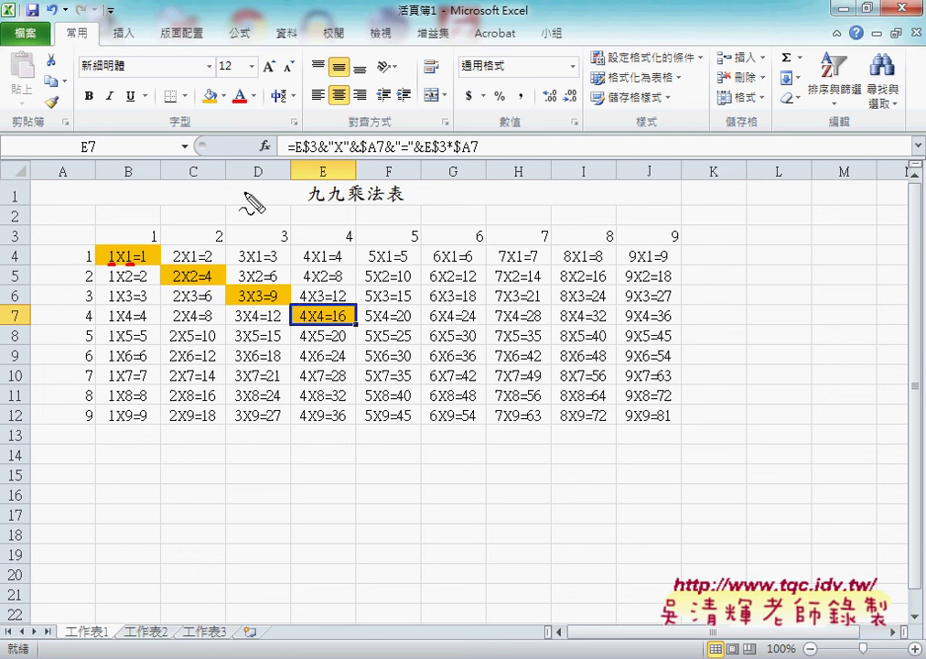
# Select the whole table B4:J12, starting from cell 1X1=1 and extending with Ctrl+Shift+End.
pyautogui.click(133, 255)
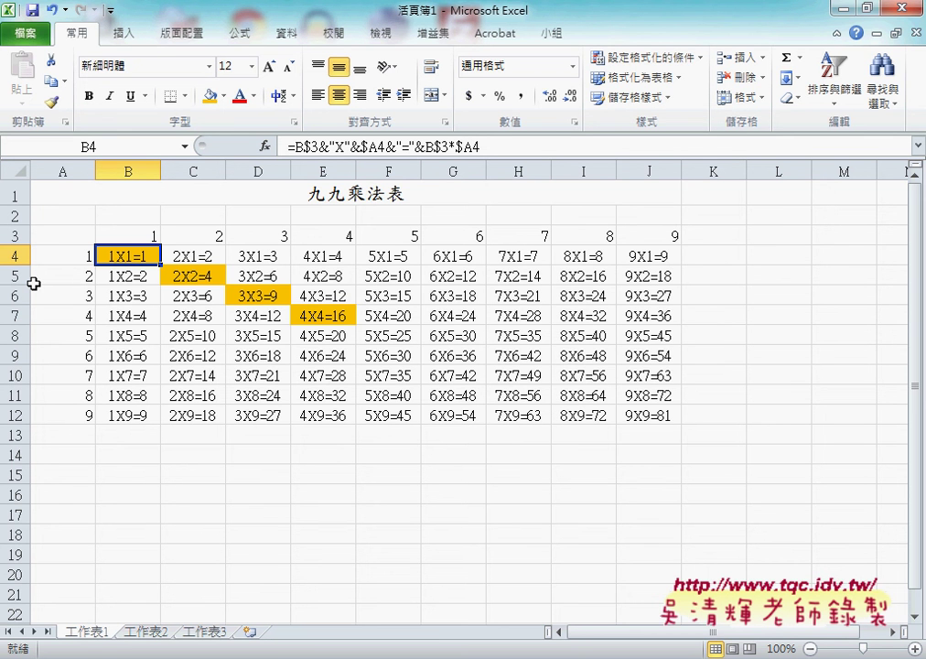
pyautogui.hotkey('ctrl', 'shift', 'End')
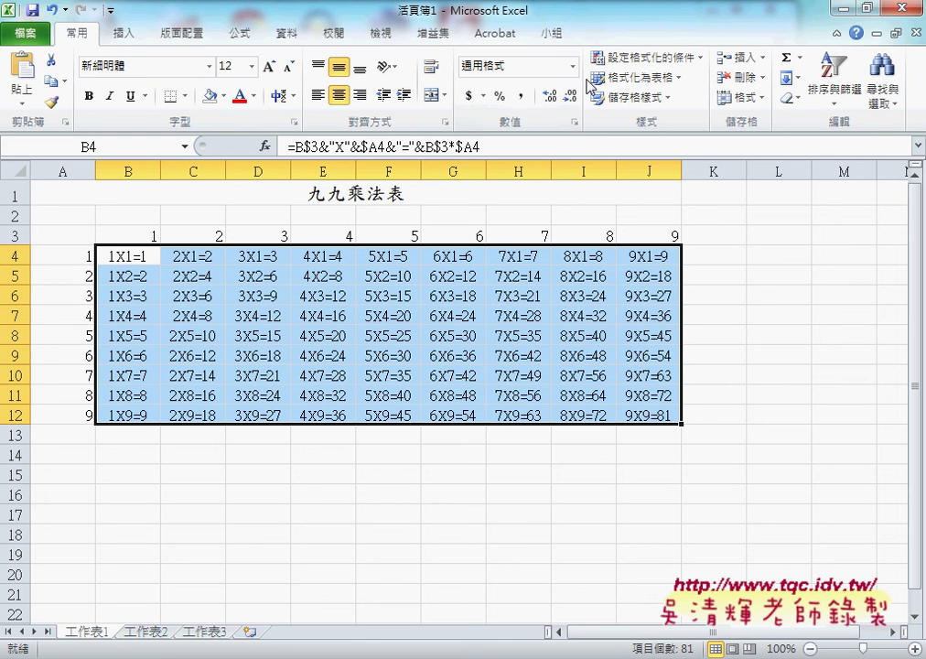
# Open the Conditional Formatting dropdown for the selected B4:J12 table.
pyautogui.click(644, 60)
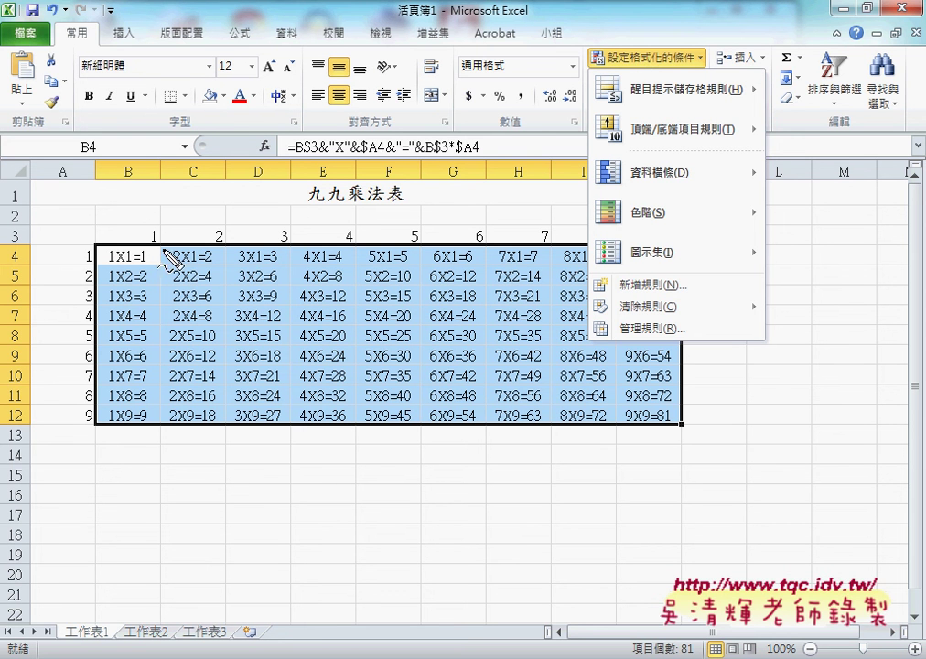
pyautogui.moveTo(165, 219); pyautogui.dragTo(166, 244)
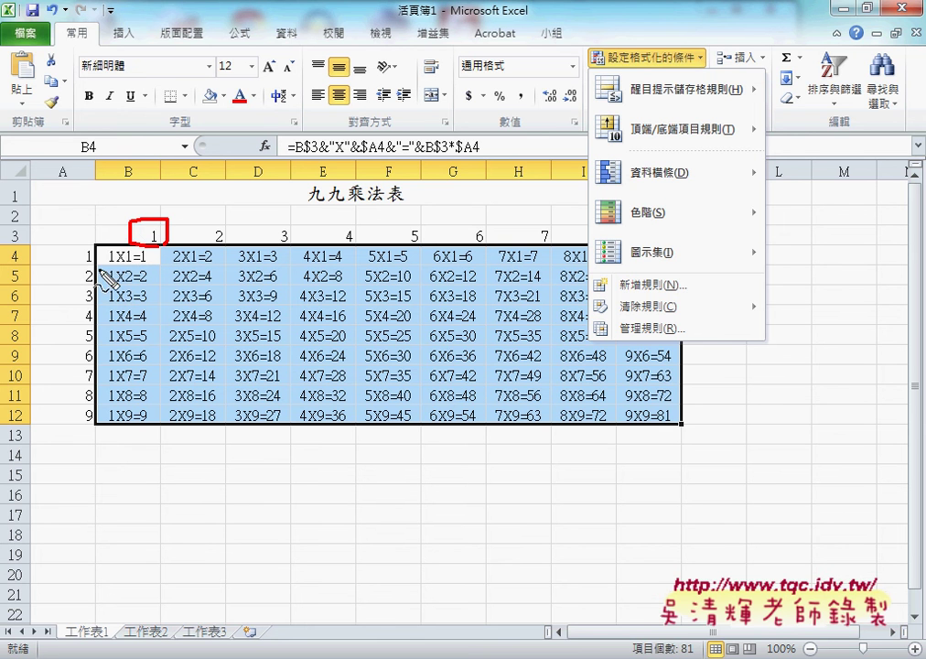
pyautogui.moveTo(95, 248)
pyautogui.mouseDown()
pyautogui.moveTo(97, 267)
pyautogui.moveTo(125, 235)
pyautogui.moveTo(149, 263)
pyautogui.mouseUp()
pyautogui.moveTo(207, 229); pyautogui.dragTo(231, 243)
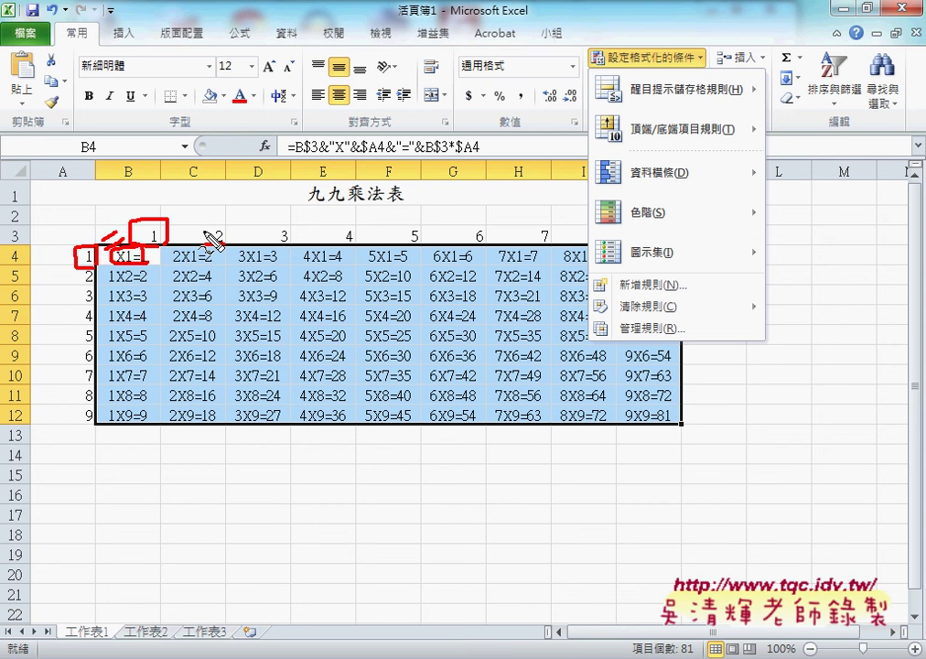
pyautogui.moveTo(88, 264); pyautogui.dragTo(88, 284)
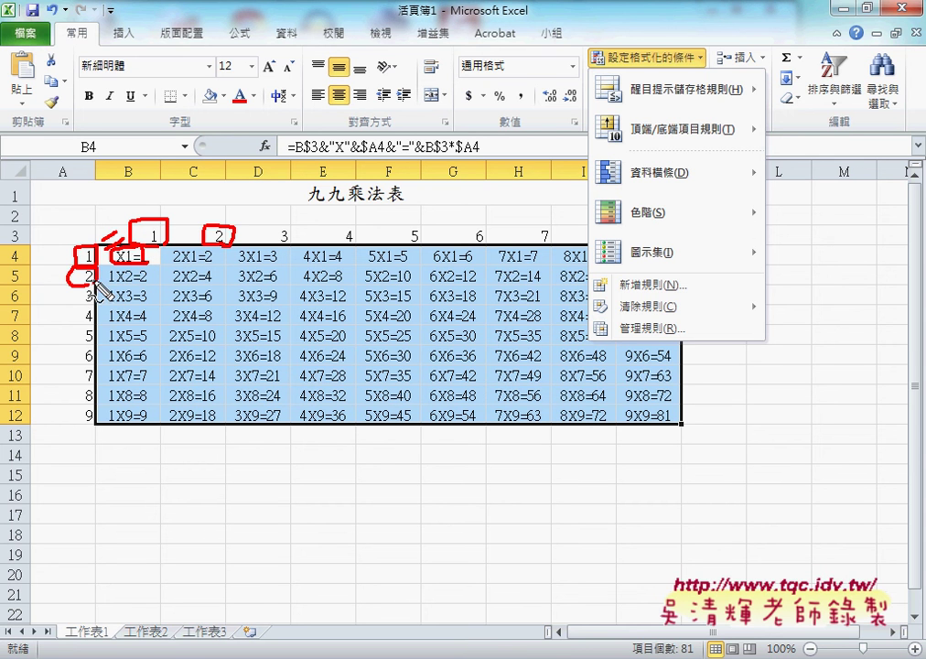
pyautogui.moveTo(174, 274); pyautogui.dragTo(208, 274)
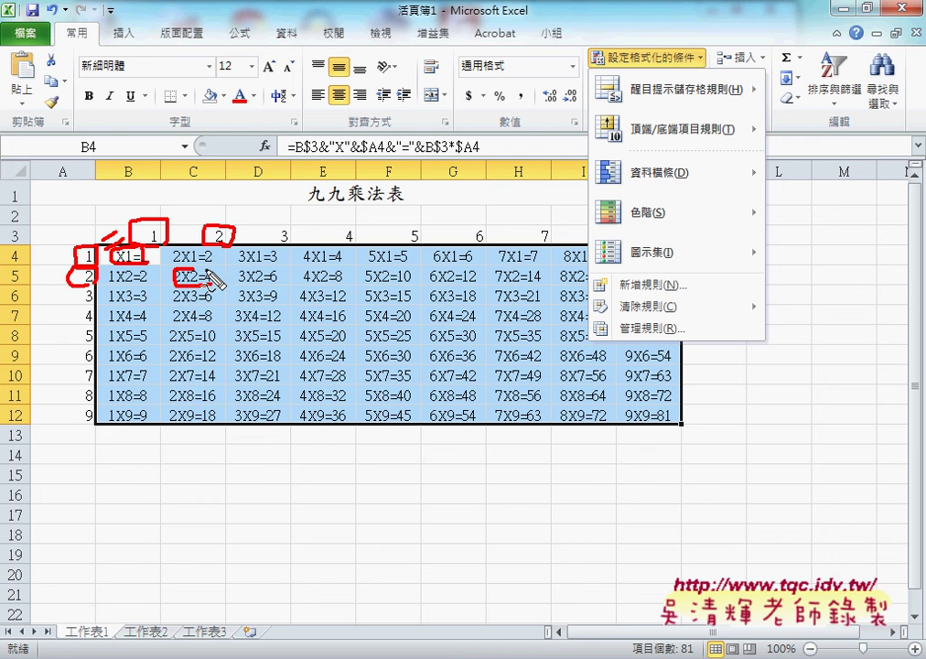
pyautogui.moveTo(270, 244); pyautogui.dragTo(289, 231)
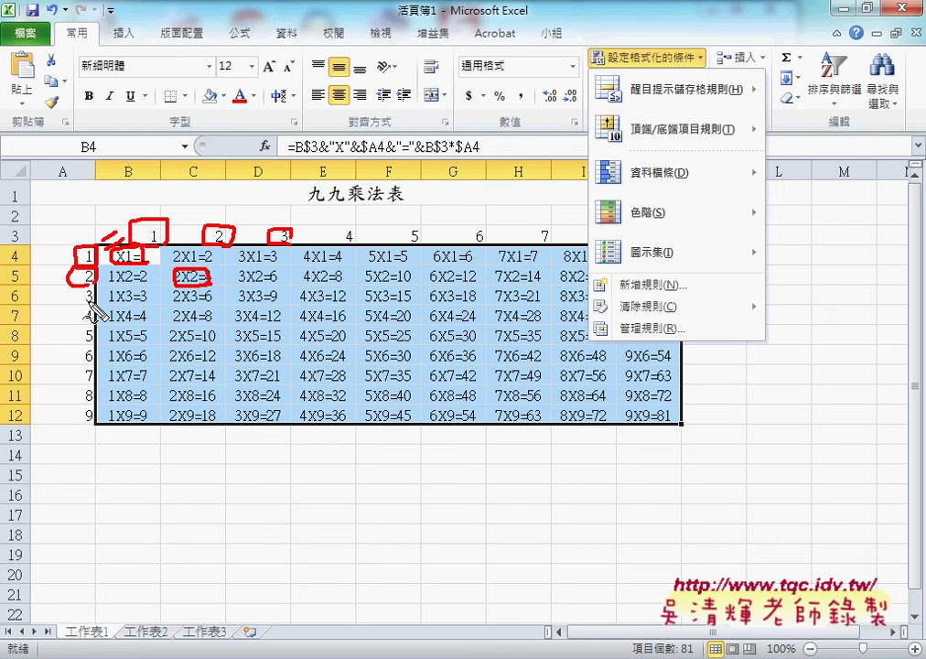
pyautogui.moveTo(75, 289); pyautogui.dragTo(92, 302)
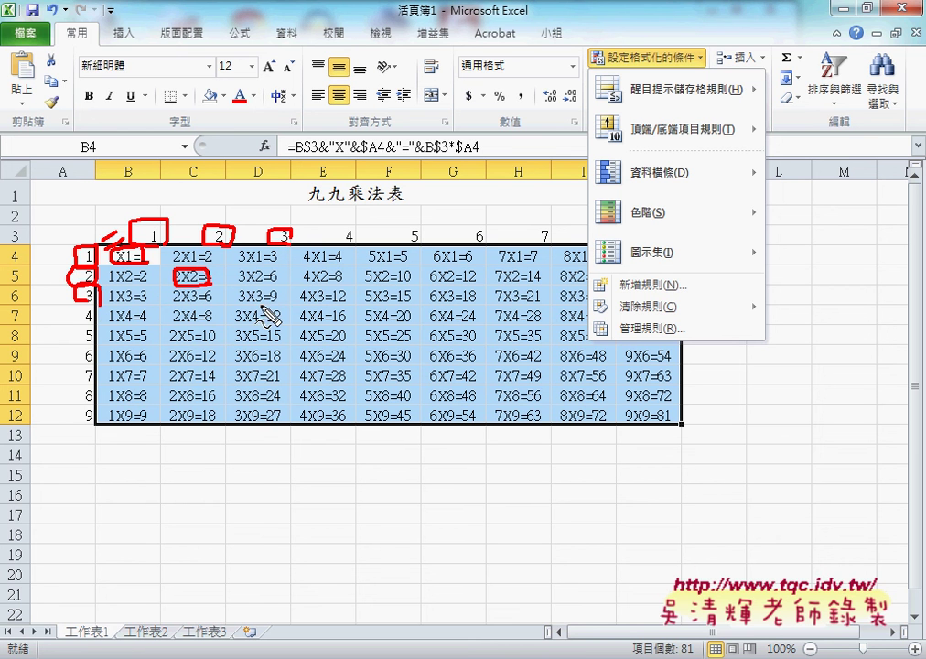
pyautogui.moveTo(273, 289); pyautogui.dragTo(279, 307)
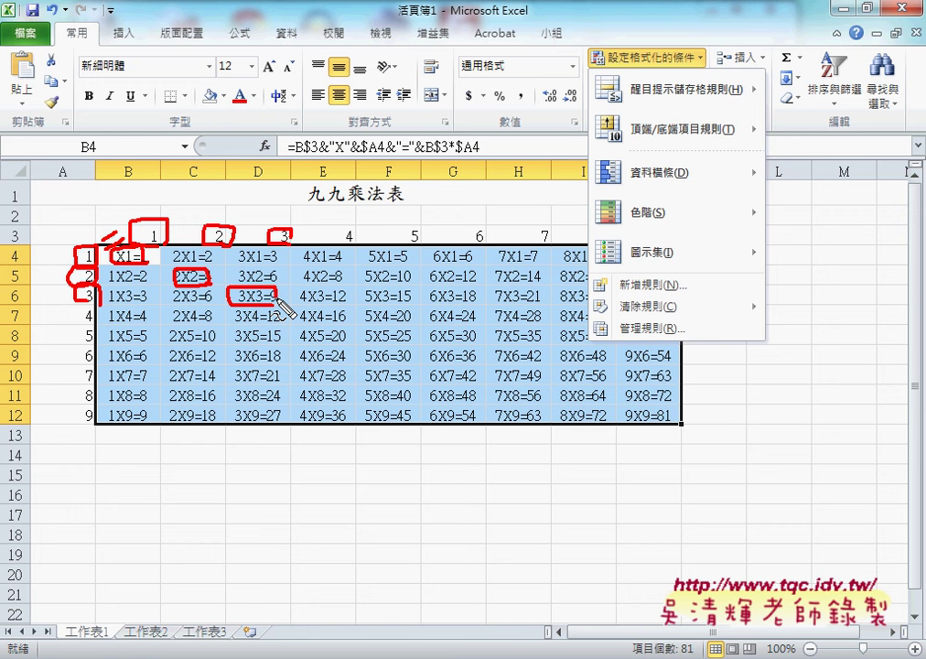
pyautogui.press('Escape')
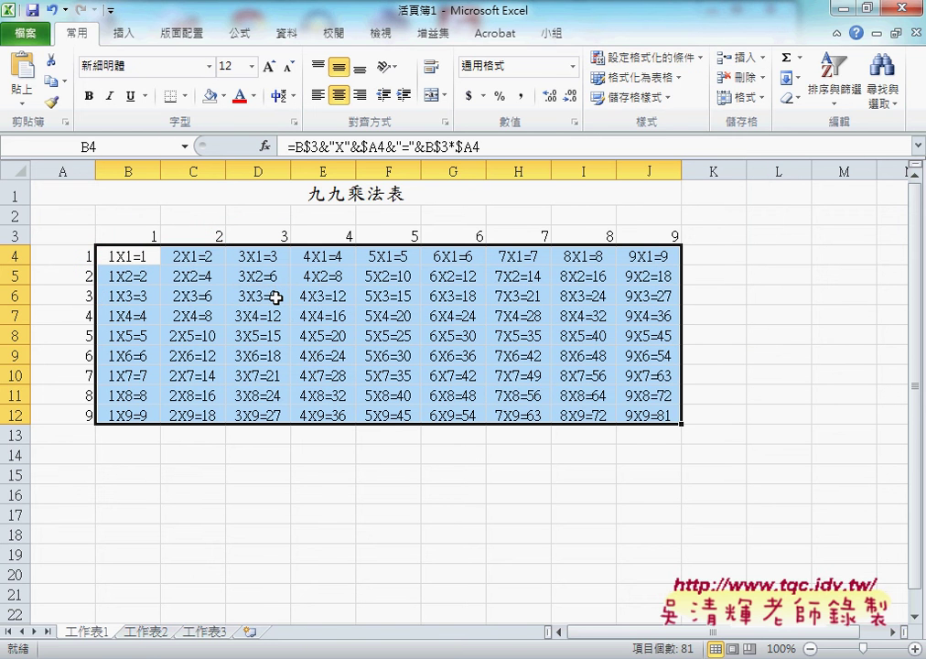
pyautogui.moveTo(120, 256); pyautogui.dragTo(662, 423)
pyautogui.click(647, 60)
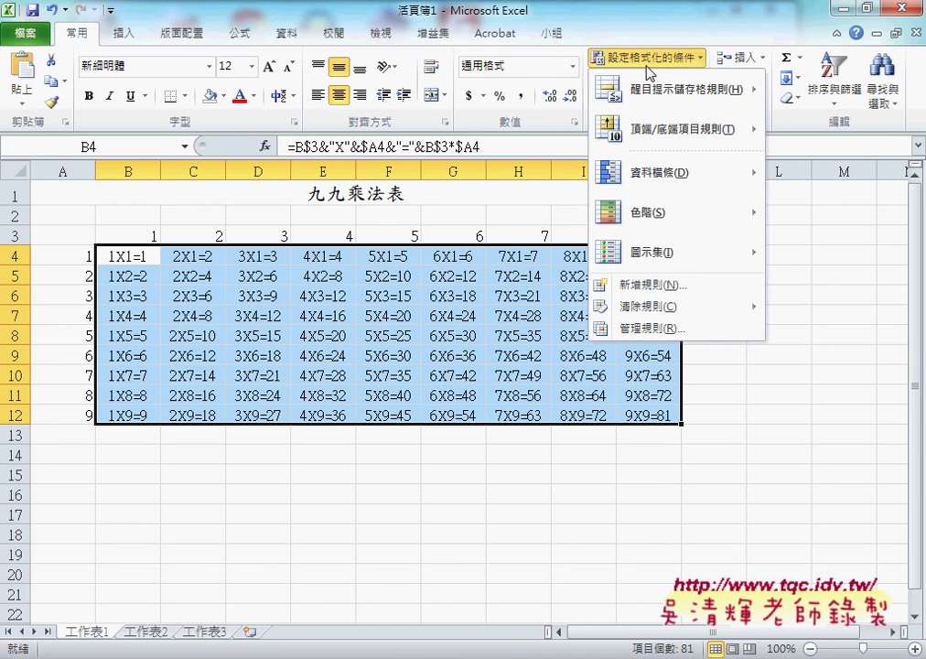
# Create a new 'Use a formula' rule and insert =$B$3 into its condition box.
pyautogui.click(674, 293)
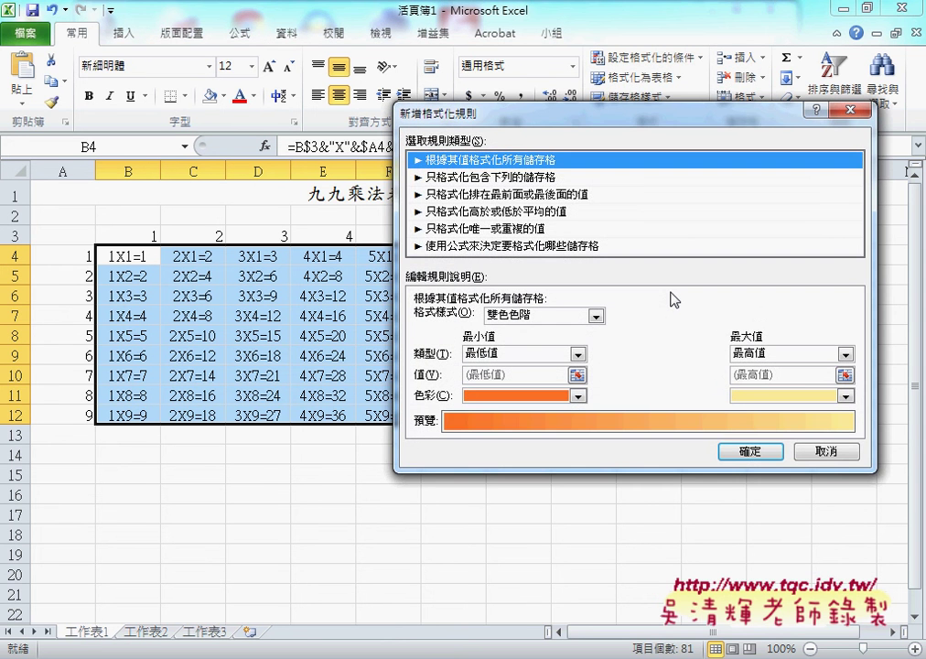
pyautogui.click(467, 176)
pyautogui.click(485, 194)
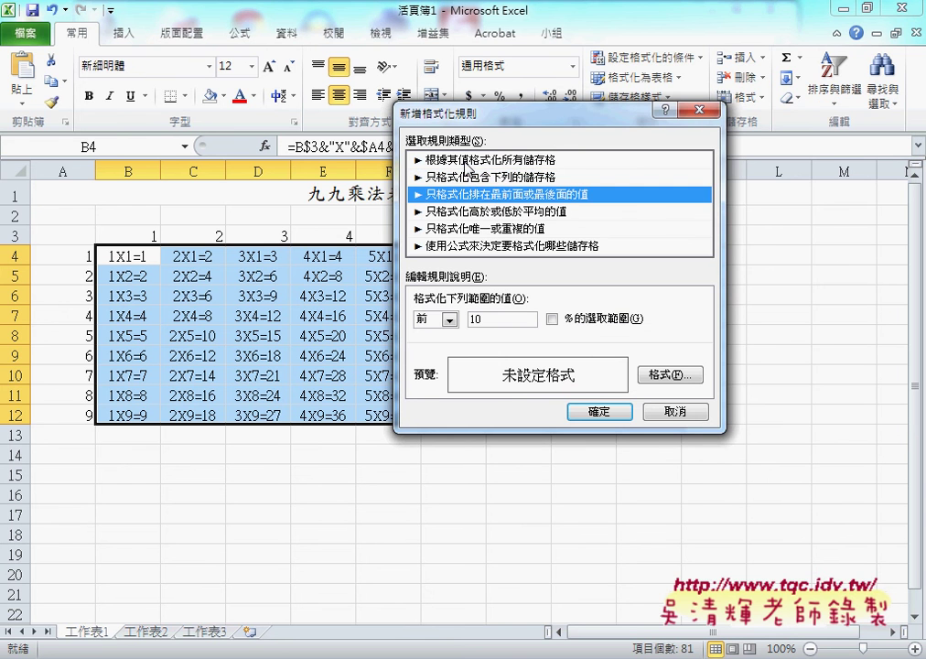
pyautogui.click(465, 177)
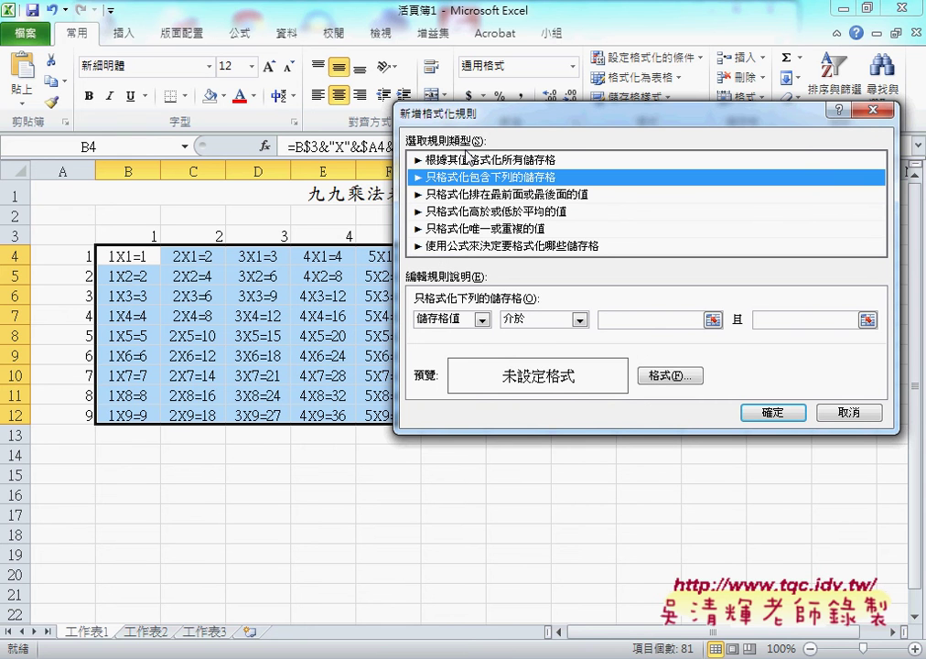
pyautogui.click(462, 246)
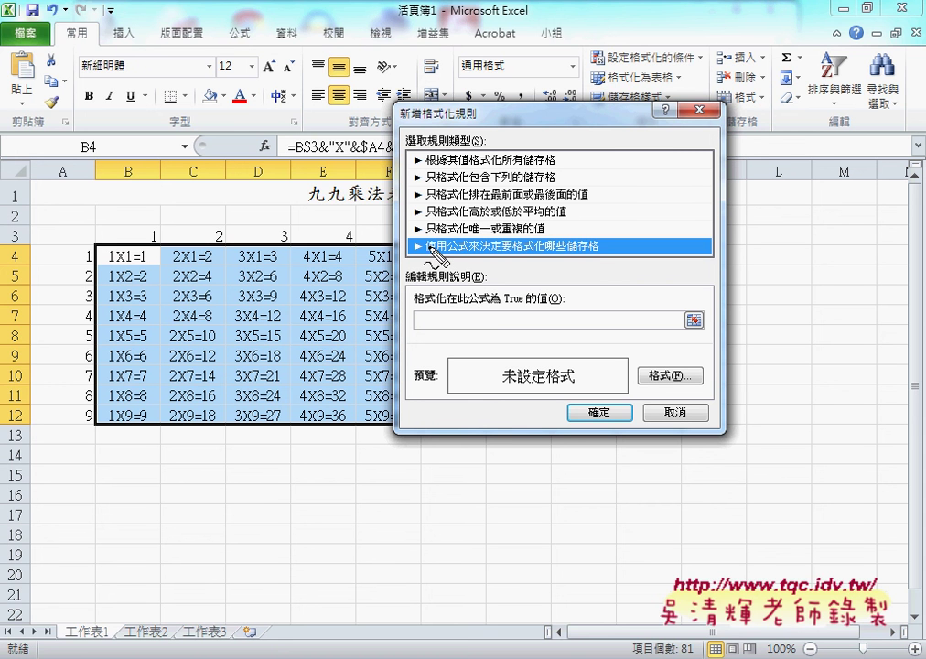
pyautogui.moveTo(599, 260)
pyautogui.mouseDown()
pyautogui.moveTo(426, 260)
pyautogui.moveTo(589, 241)
pyautogui.mouseUp()
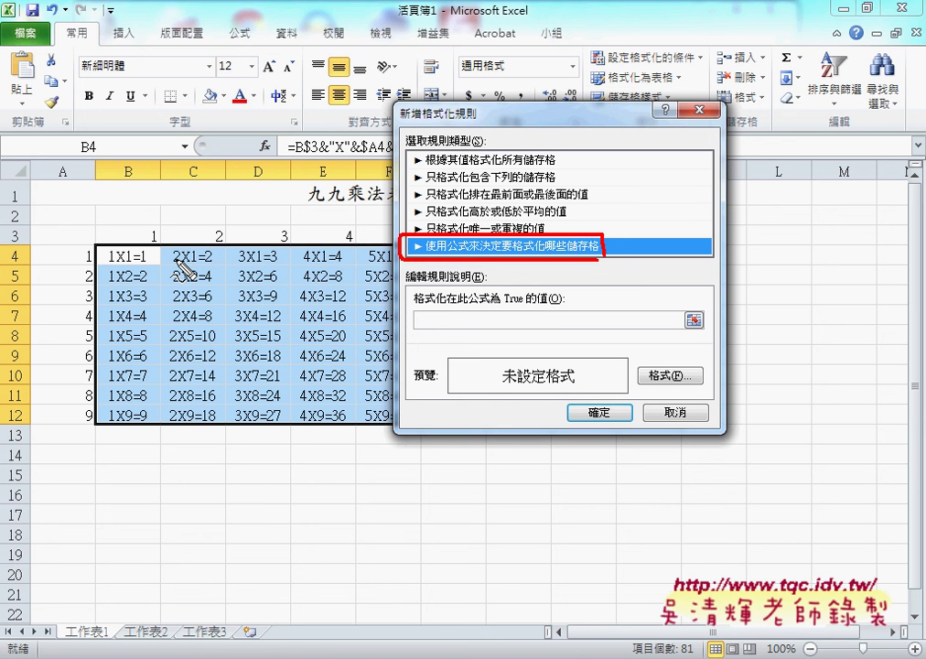
pyautogui.press('Escape')
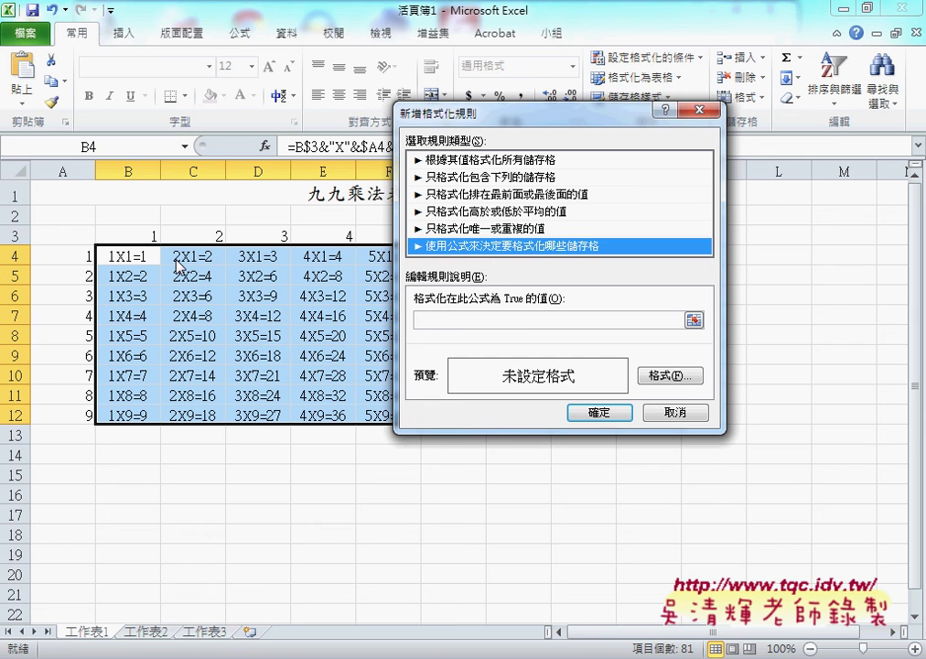
pyautogui.click(437, 318)
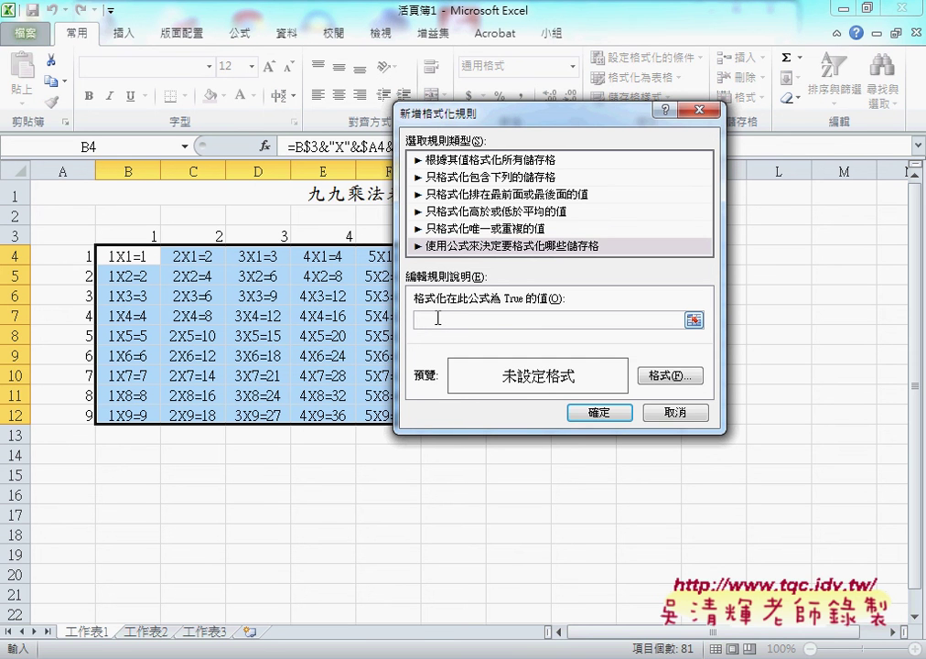
pyautogui.click(142, 239)
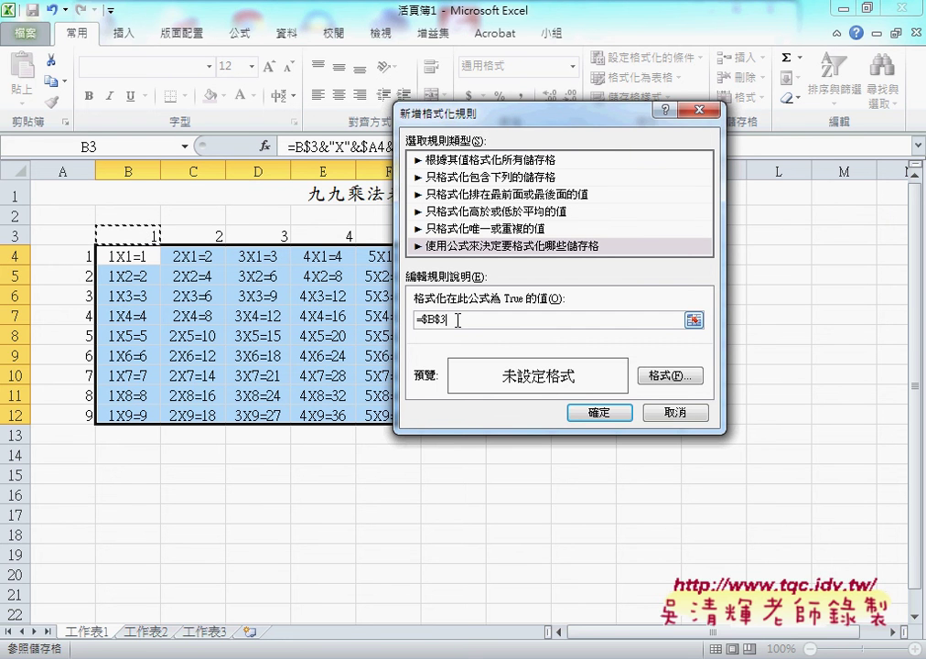
# Make the rule condition read =$B$3=$A$4 by referencing cells B3 and A4.
pyautogui.click(76, 259)
pyautogui.moveTo(448, 319); pyautogui.dragTo(411, 319)
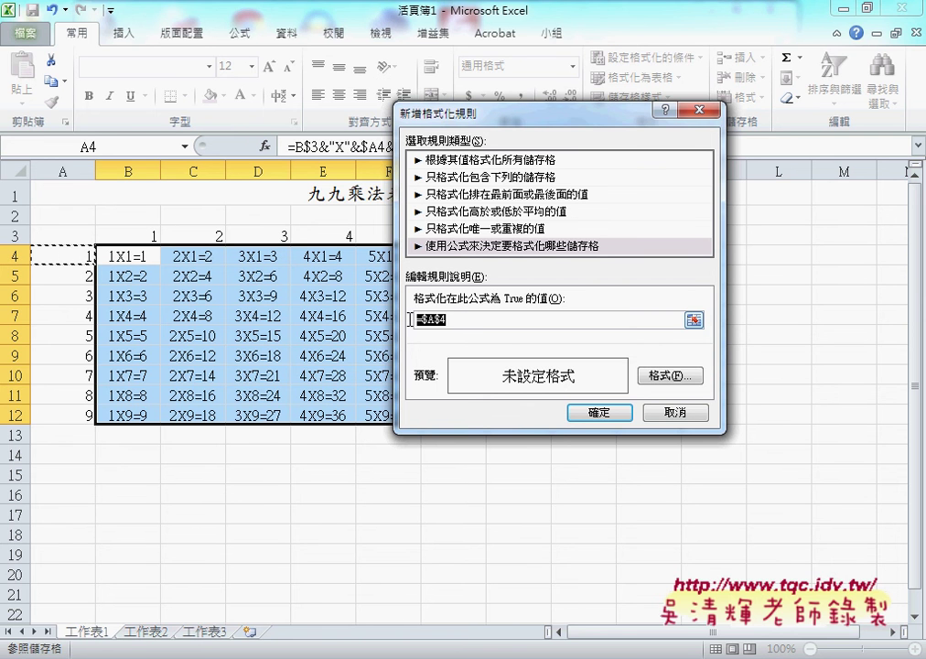
pyautogui.click(142, 237)
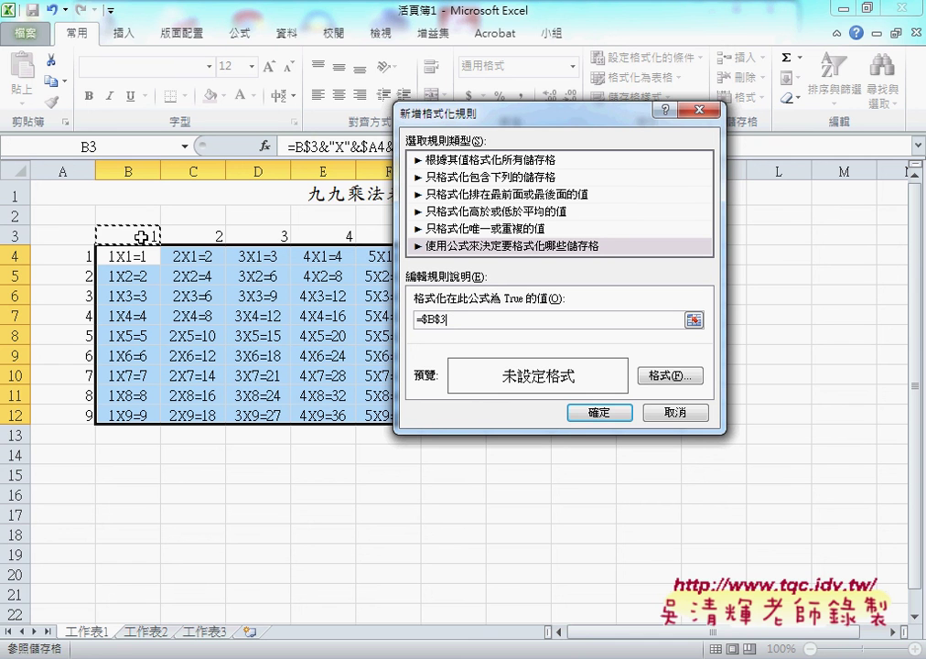
pyautogui.write('=')
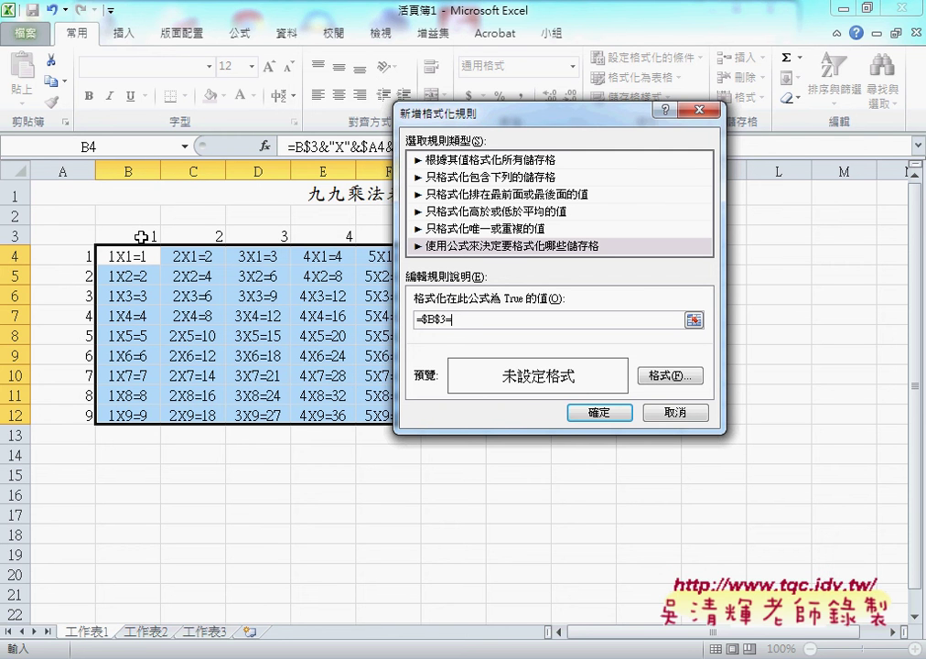
pyautogui.doubleClick(455, 321)
pyautogui.click(472, 321)
pyautogui.click(82, 260)
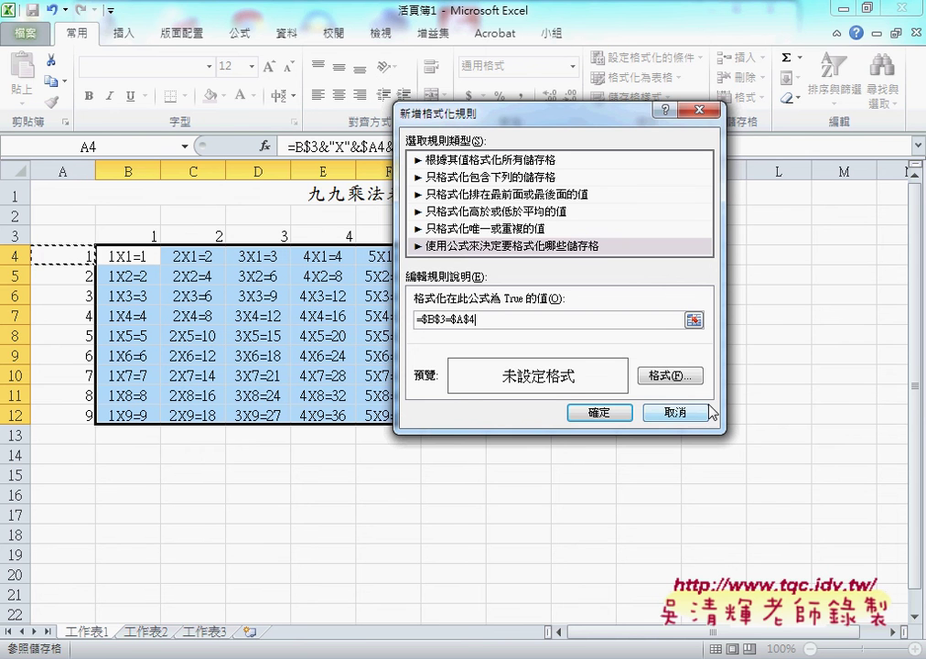
pyautogui.click(673, 377)
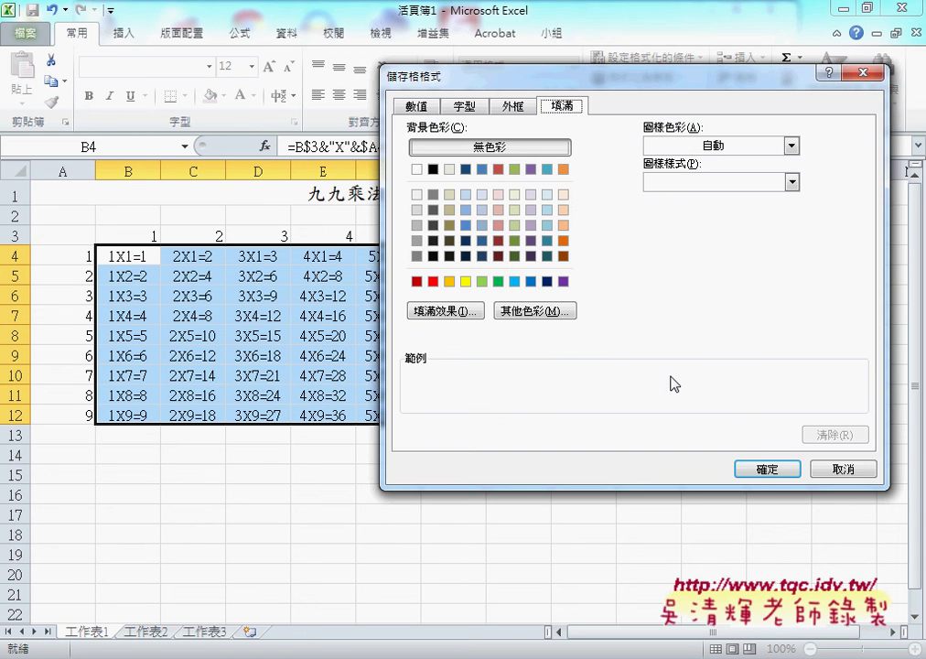
pyautogui.click(844, 468)
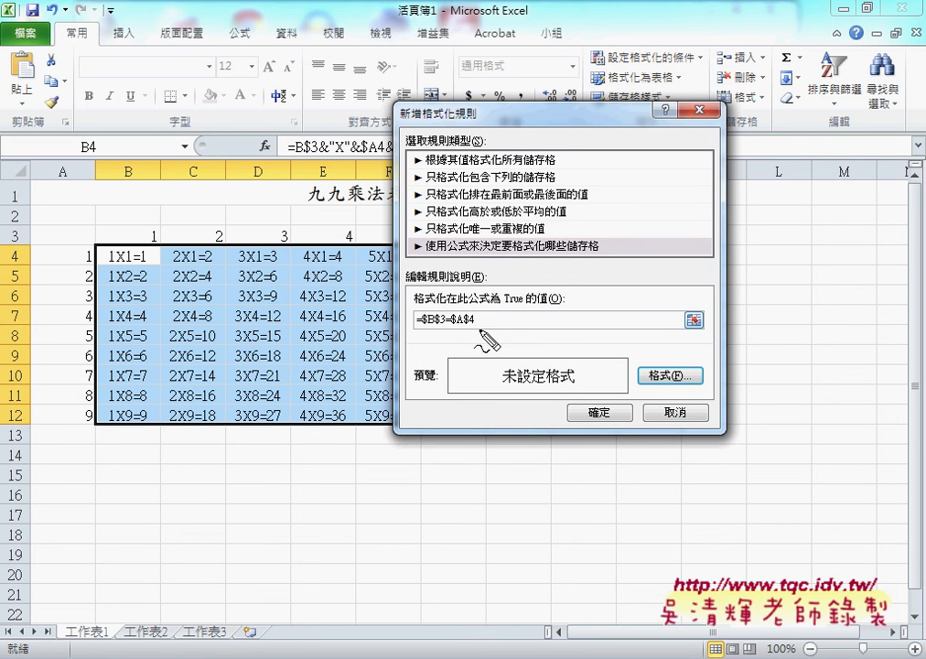
# Remove two $ signs so the condition reads =B$3=$A4, then bring up Format Cells.
pyautogui.moveTo(481, 323)
pyautogui.mouseDown()
pyautogui.moveTo(410, 328)
pyautogui.moveTo(446, 331)
pyautogui.mouseUp()
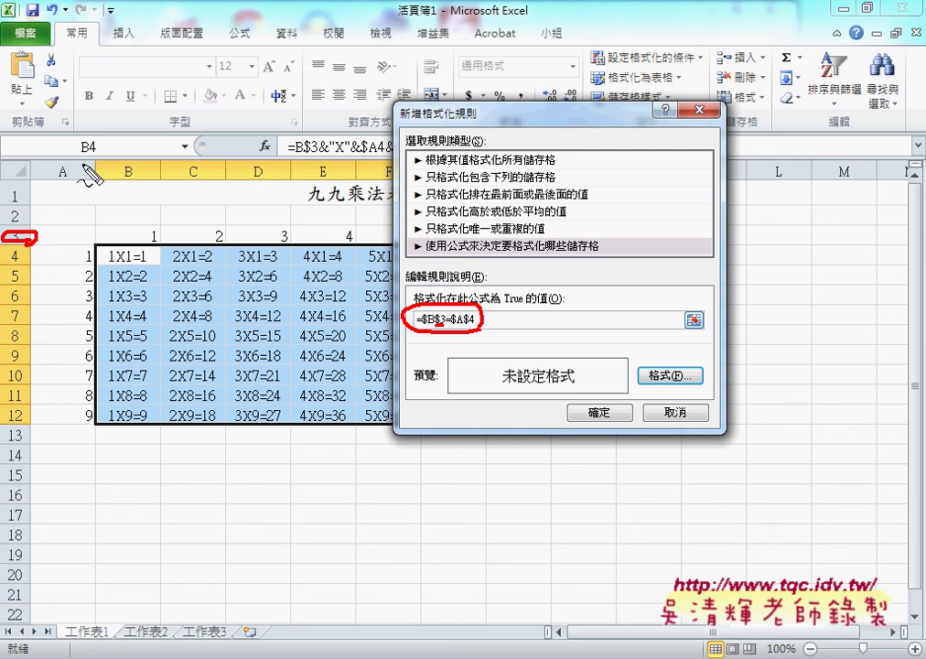
pyautogui.moveTo(68, 162); pyautogui.dragTo(57, 166)
pyautogui.moveTo(437, 341); pyautogui.dragTo(457, 331)
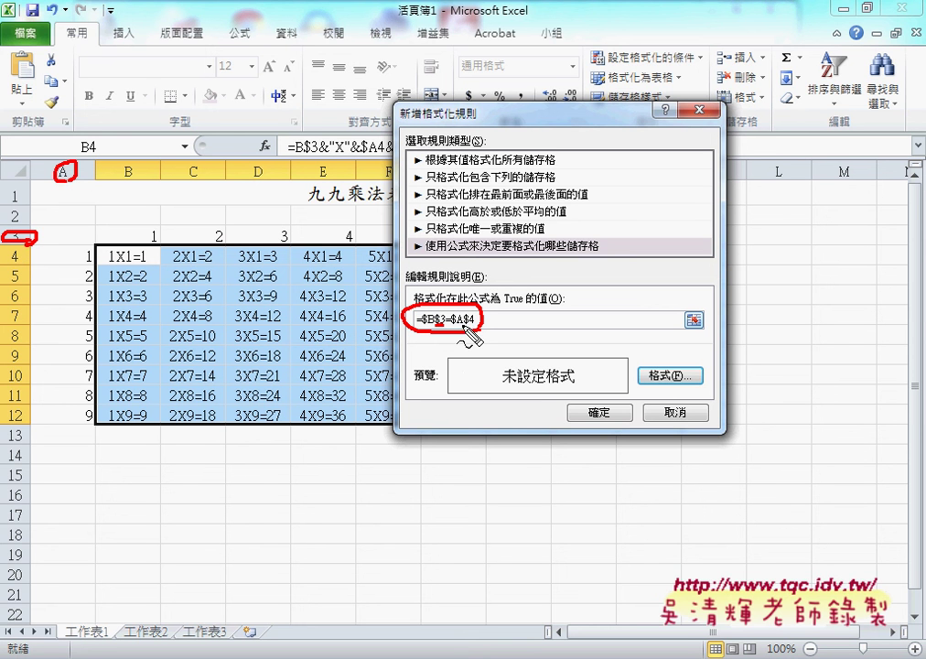
pyautogui.press('Escape')
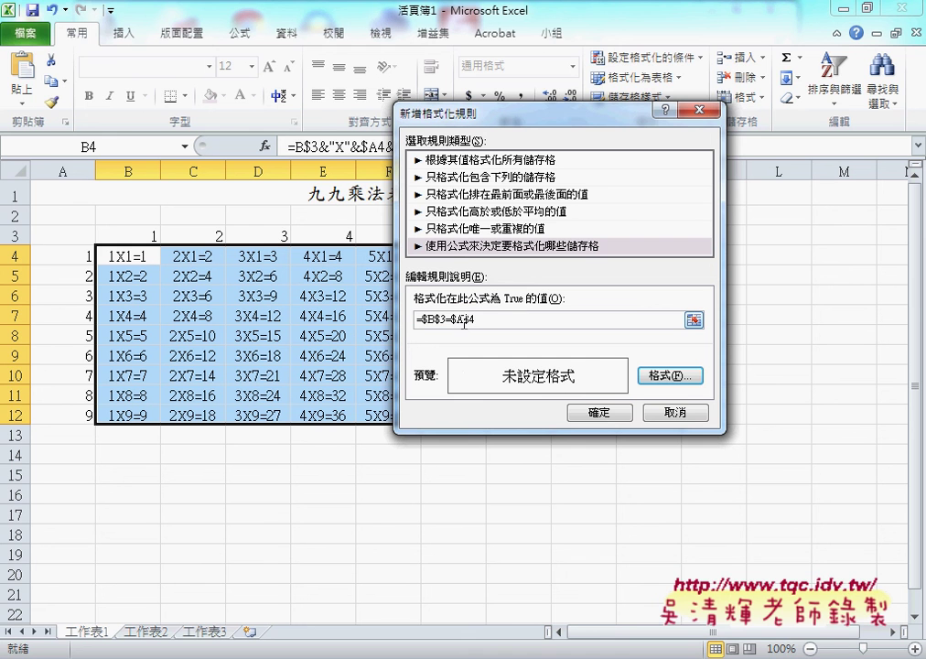
pyautogui.click(519, 325)
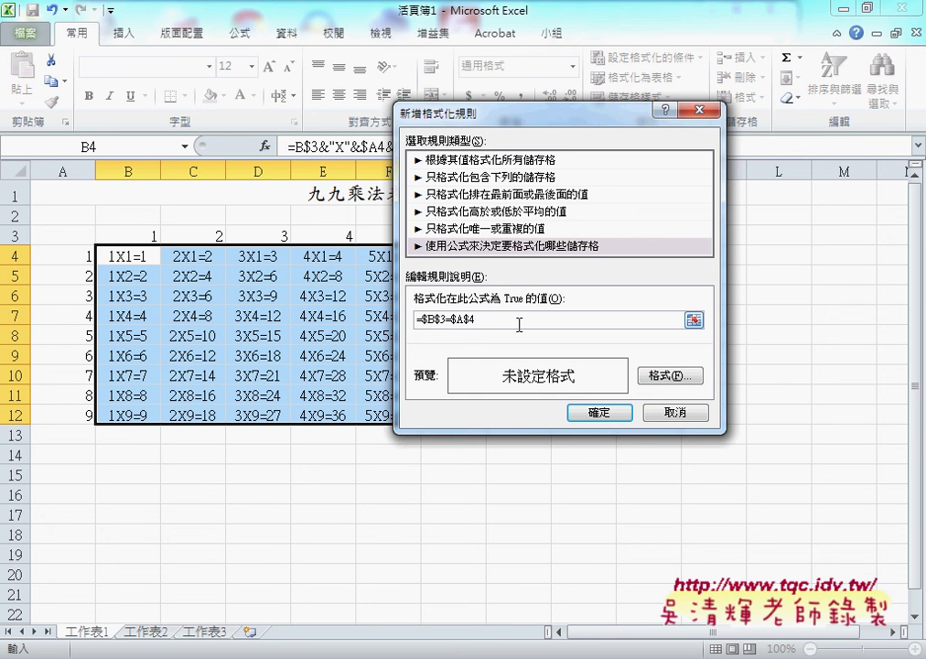
pyautogui.press('Left')
pyautogui.press('BackSpace')
pyautogui.click(424, 321)
pyautogui.press('BackSpace')
pyautogui.press('BackSpace')
pyautogui.moveTo(430, 319); pyautogui.dragTo(462, 319)
pyautogui.click(457, 321)
pyautogui.click(673, 376)
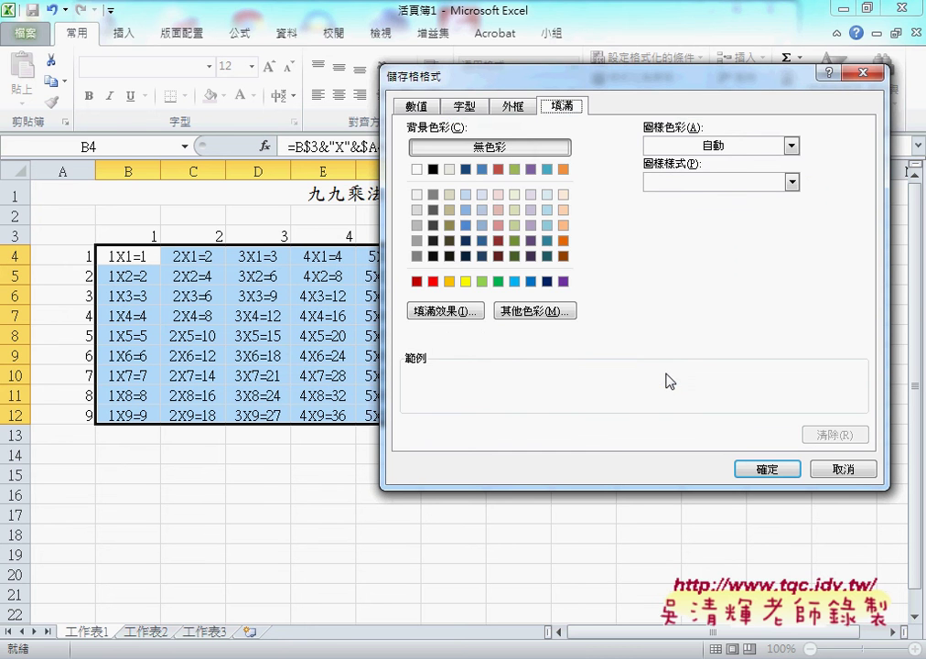
# Choose the orange fill swatch as the =B$3=$A4 rule's format and confirm it.
pyautogui.click(474, 110)
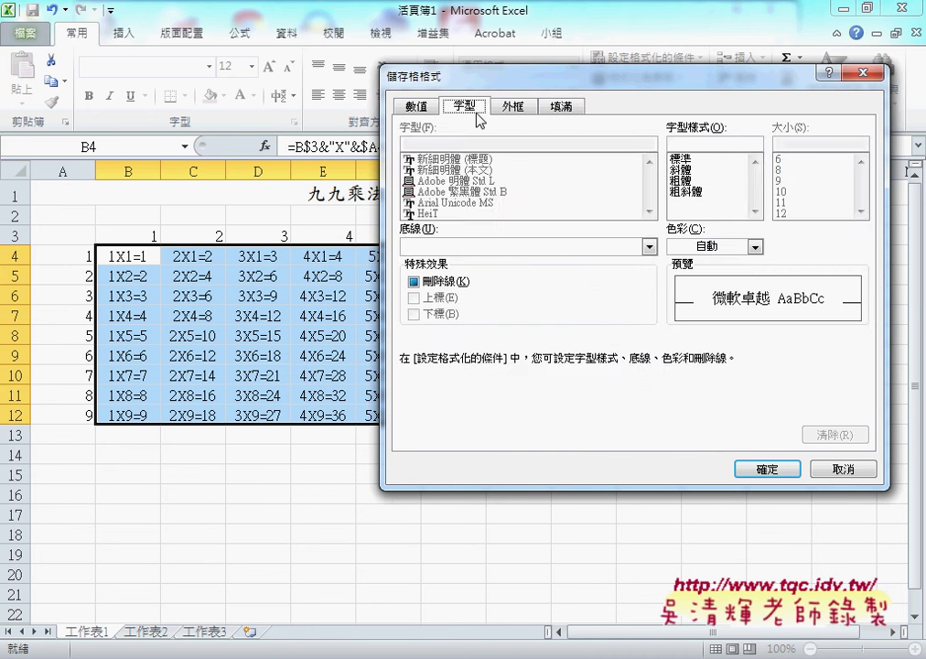
pyautogui.click(562, 108)
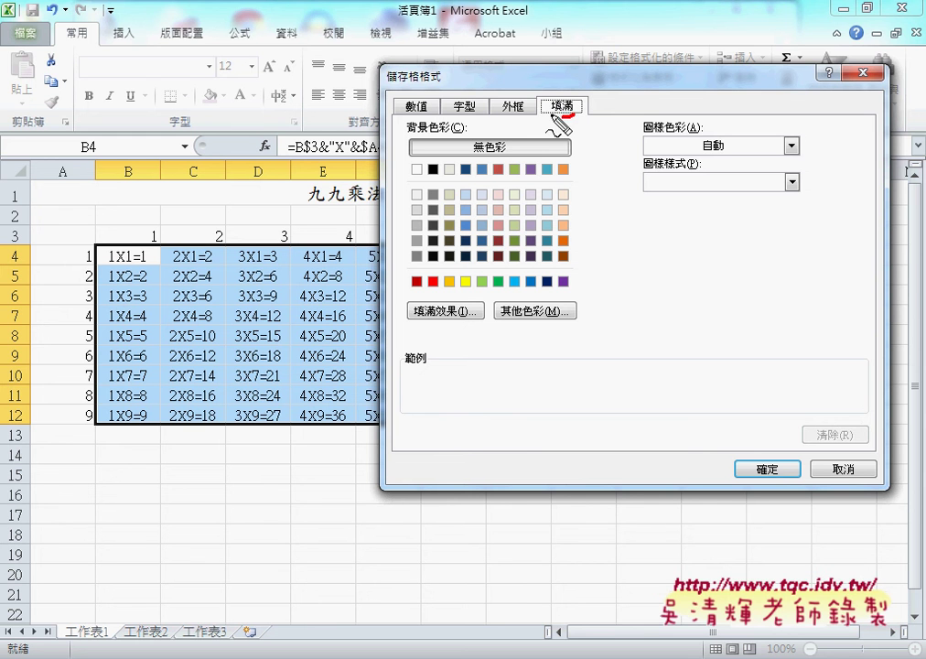
pyautogui.moveTo(576, 91); pyautogui.dragTo(569, 88)
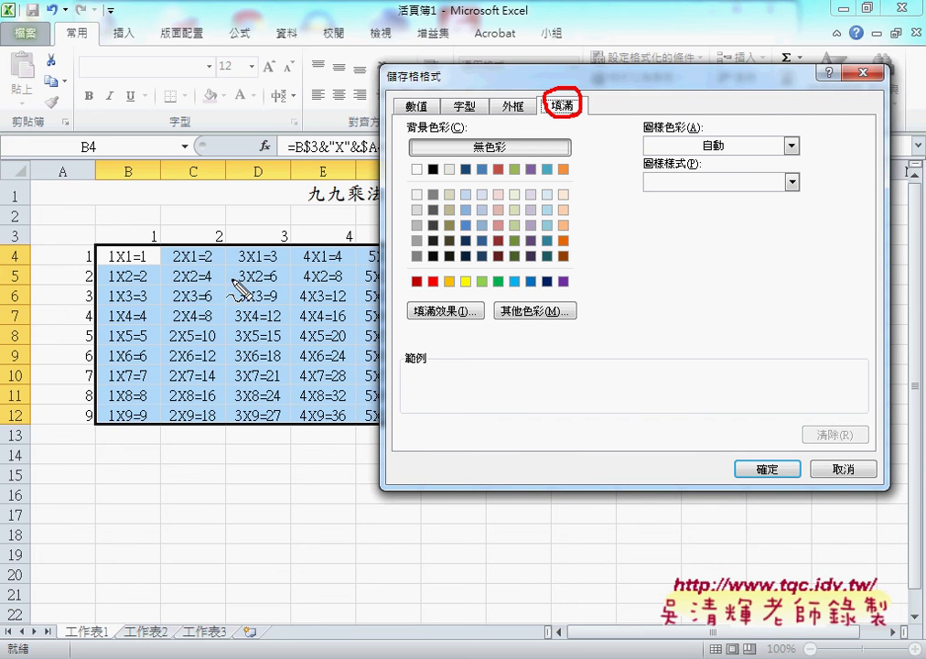
pyautogui.moveTo(440, 279); pyautogui.dragTo(456, 289)
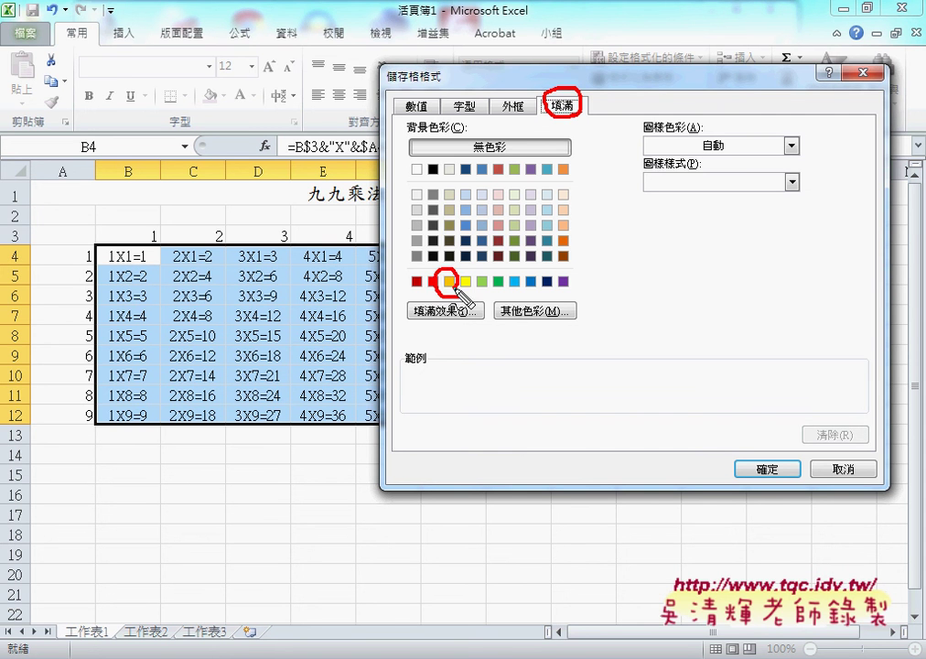
pyautogui.press('Escape')
pyautogui.click(455, 288)
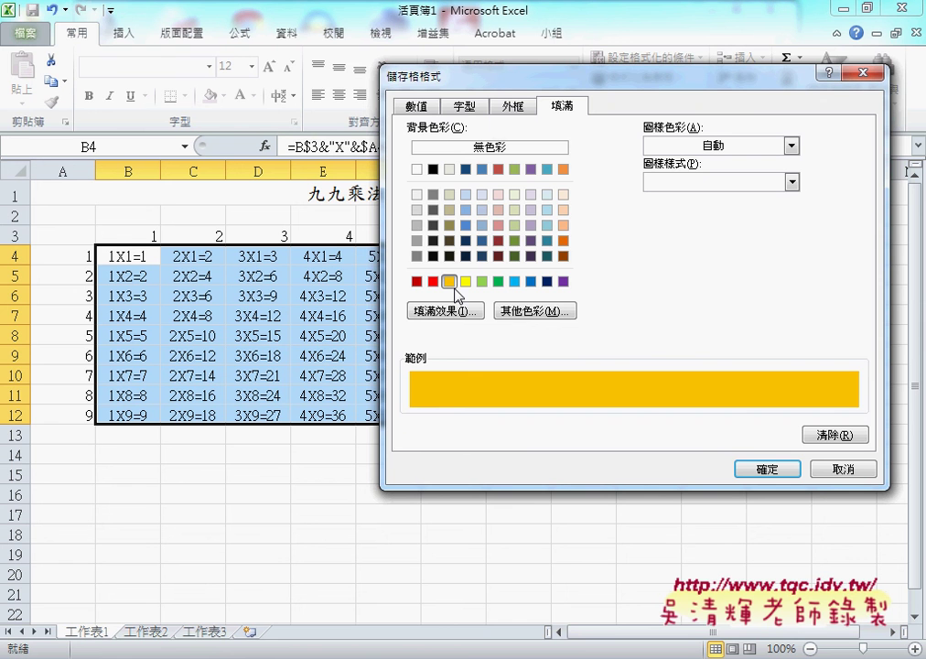
pyautogui.click(766, 469)
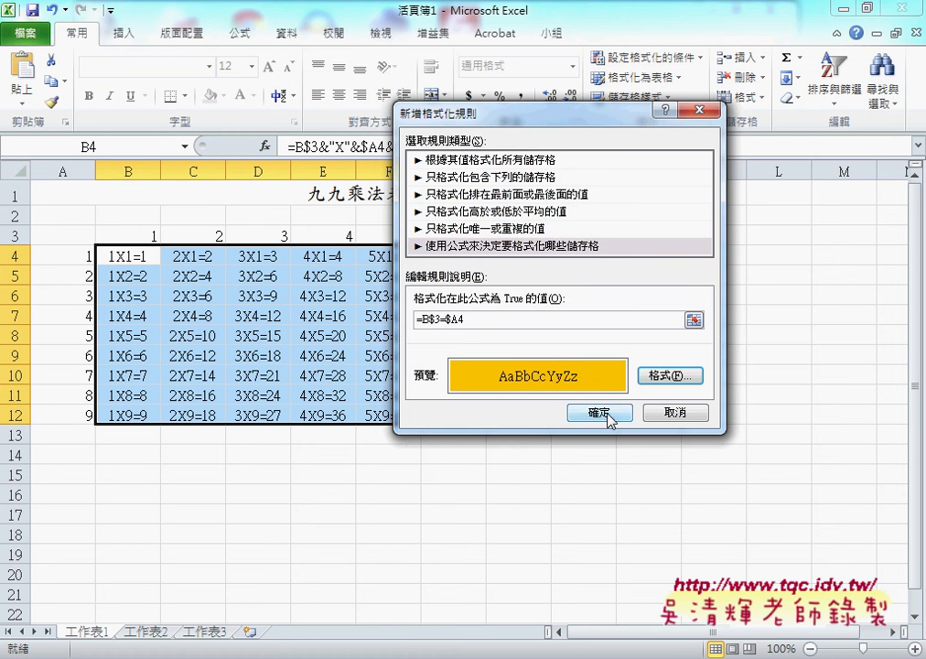
# Apply the rule so 1X1=1 through 9X9=81 turn orange, checking headers B3, A4, C3, A5.
pyautogui.click(609, 417)
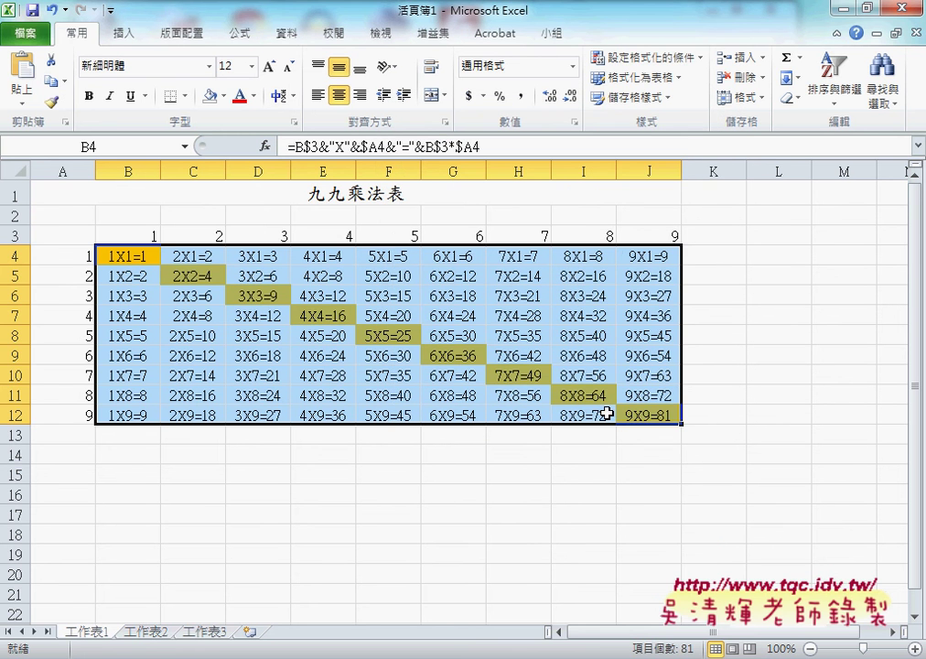
pyautogui.click(710, 544)
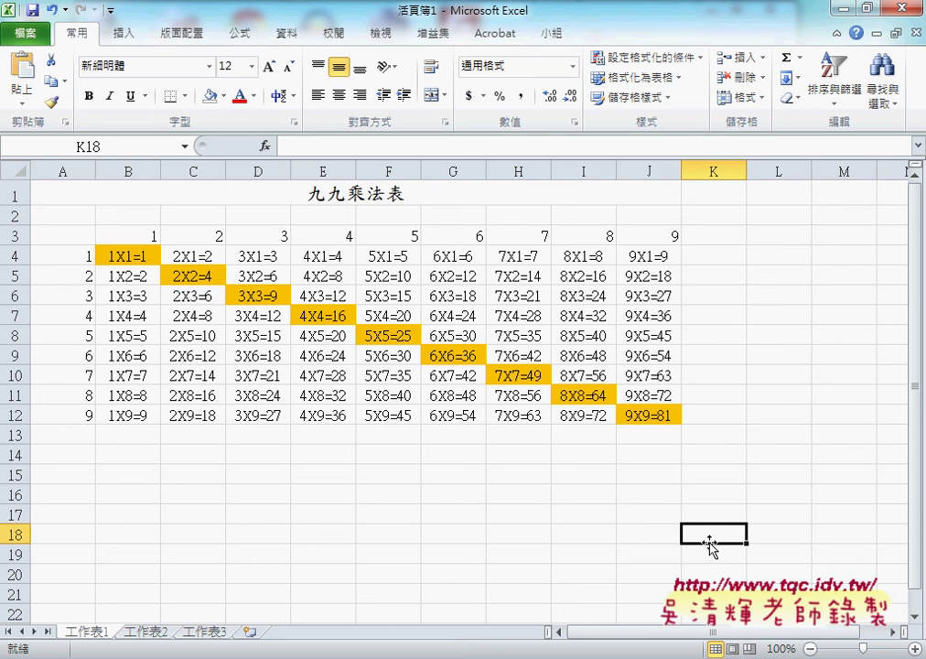
pyautogui.click(138, 234)
pyautogui.click(73, 260)
pyautogui.click(213, 234)
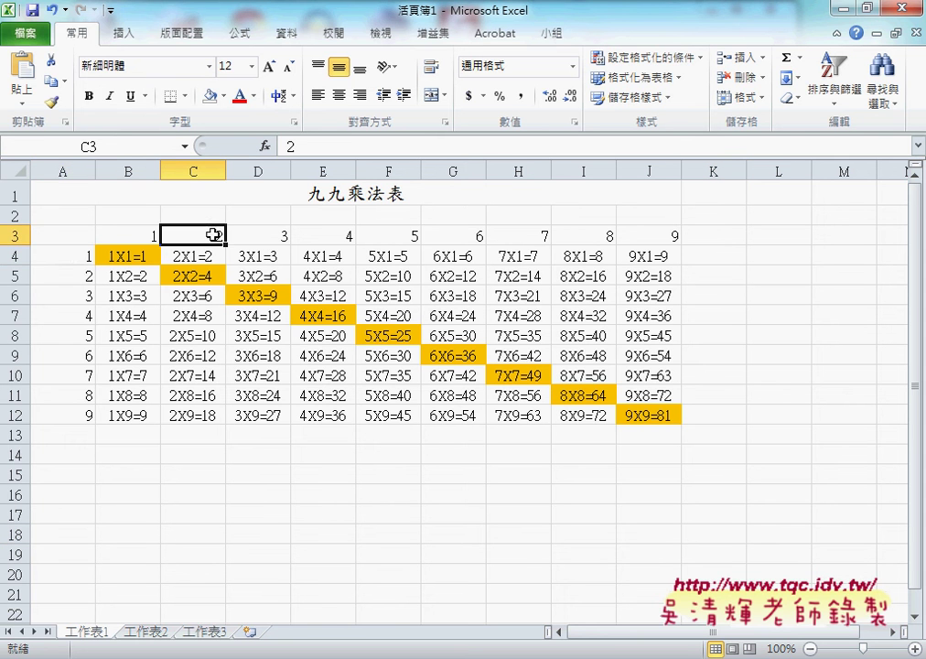
pyautogui.click(85, 278)
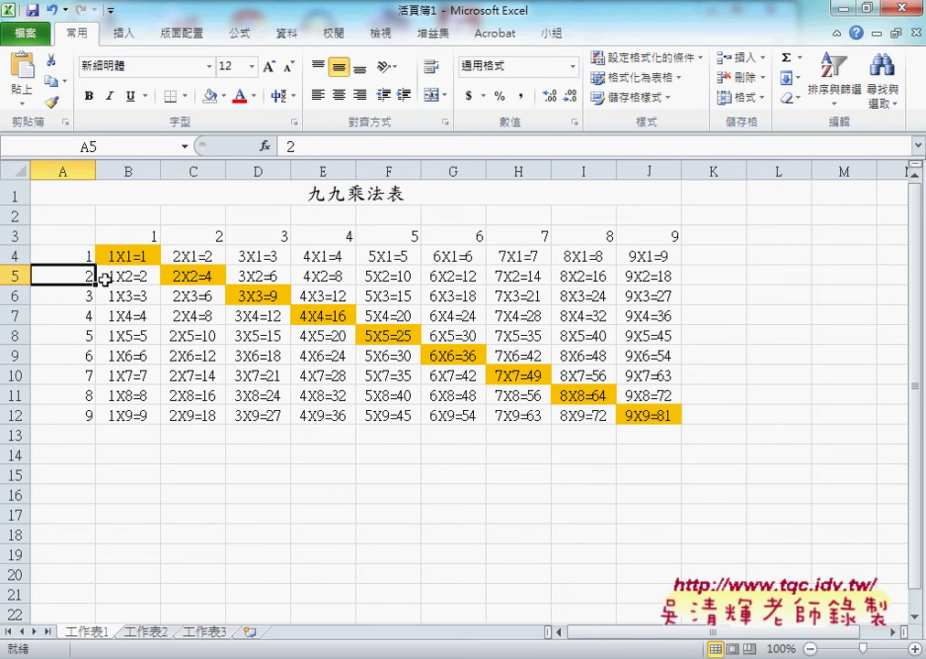
# Select B4:J12 and review the orange =B$3=$A4 rule in the Conditional Formatting Rules Manager.
pyautogui.moveTo(108, 257); pyautogui.dragTo(651, 416)
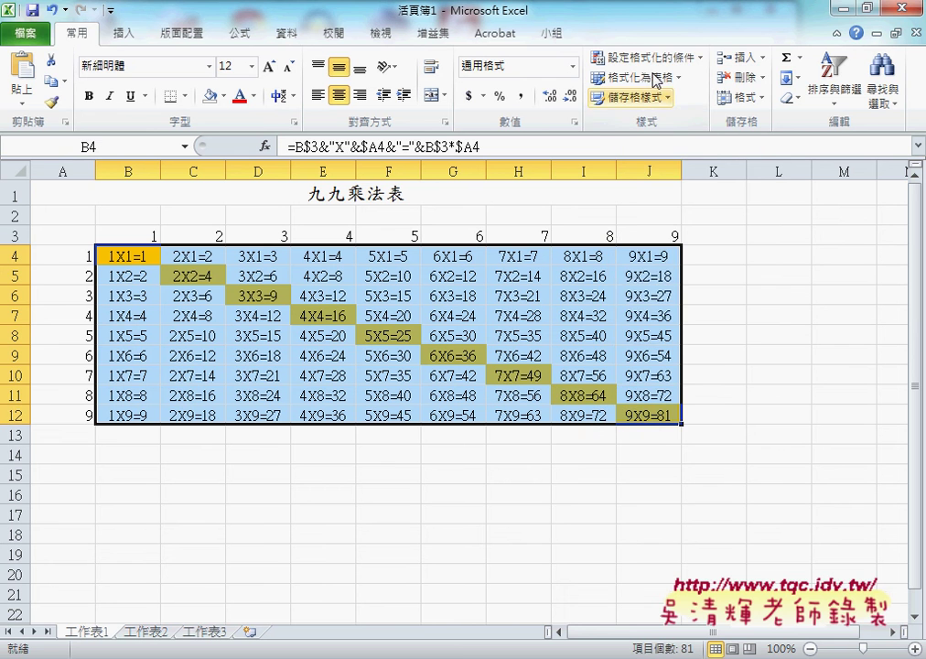
pyautogui.click(645, 57)
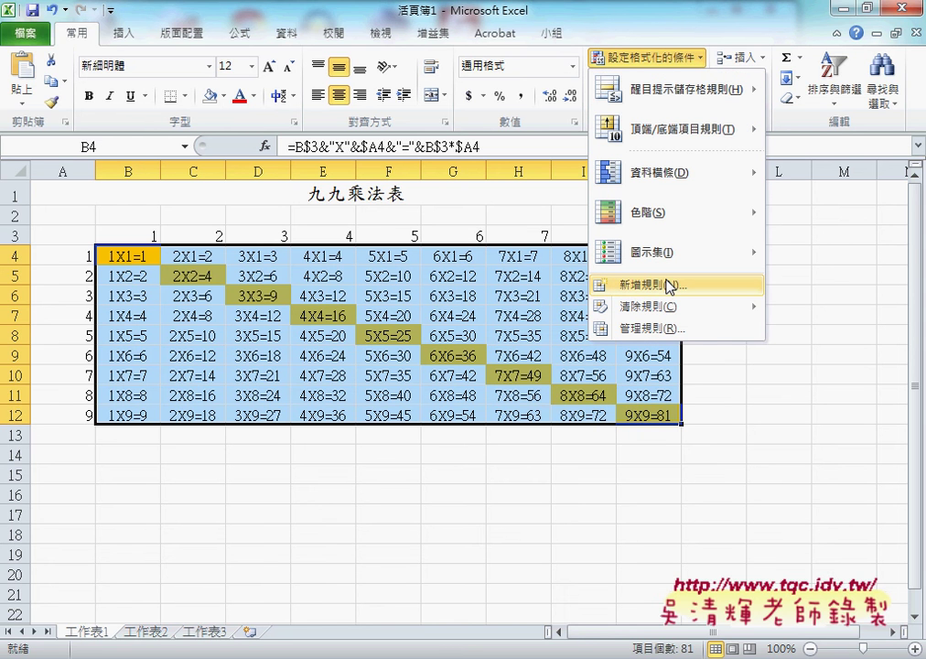
pyautogui.click(648, 332)
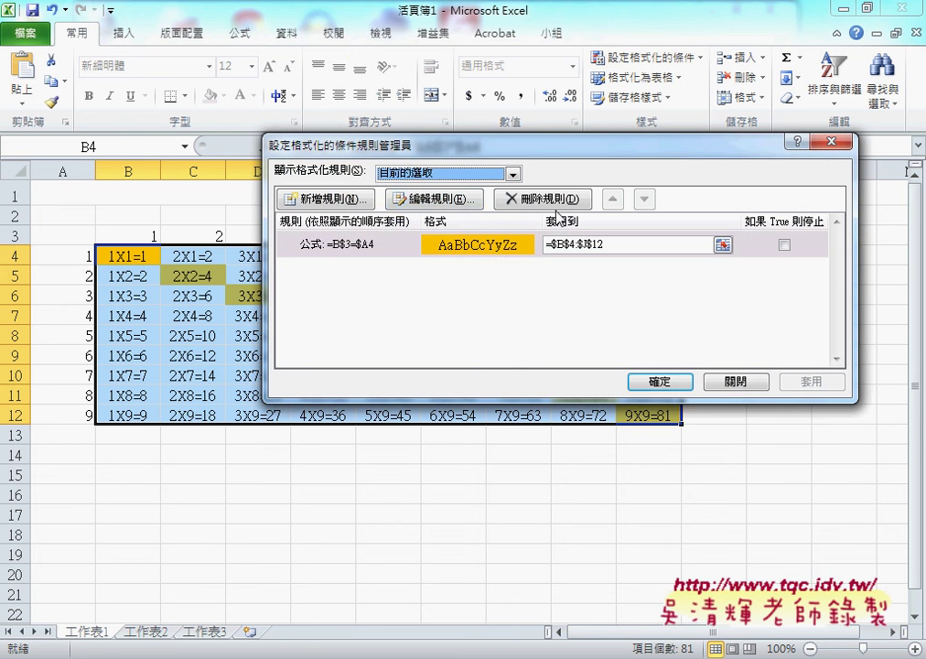
pyautogui.click(428, 200)
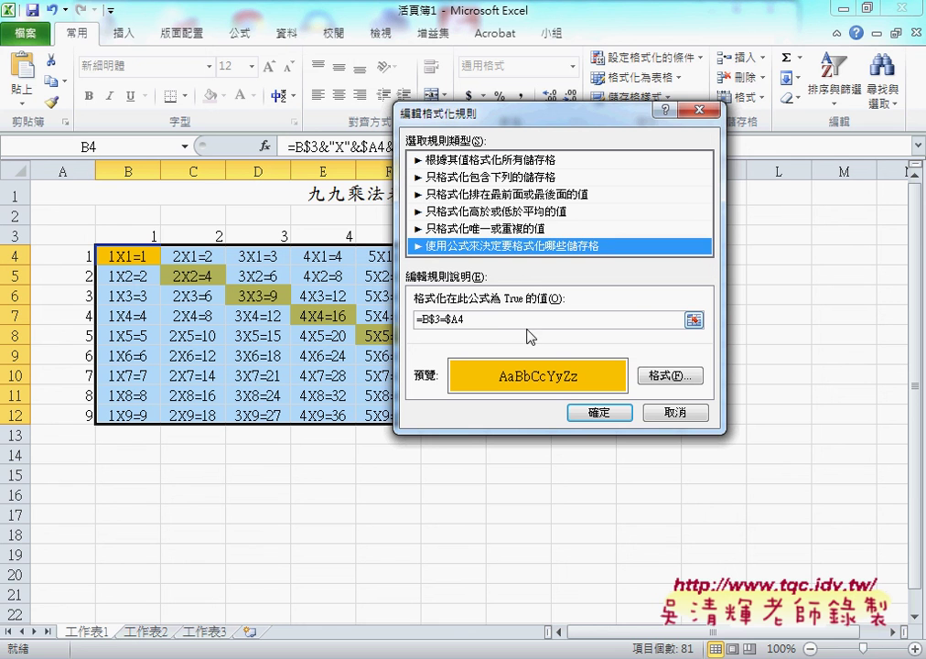
pyautogui.click(497, 321)
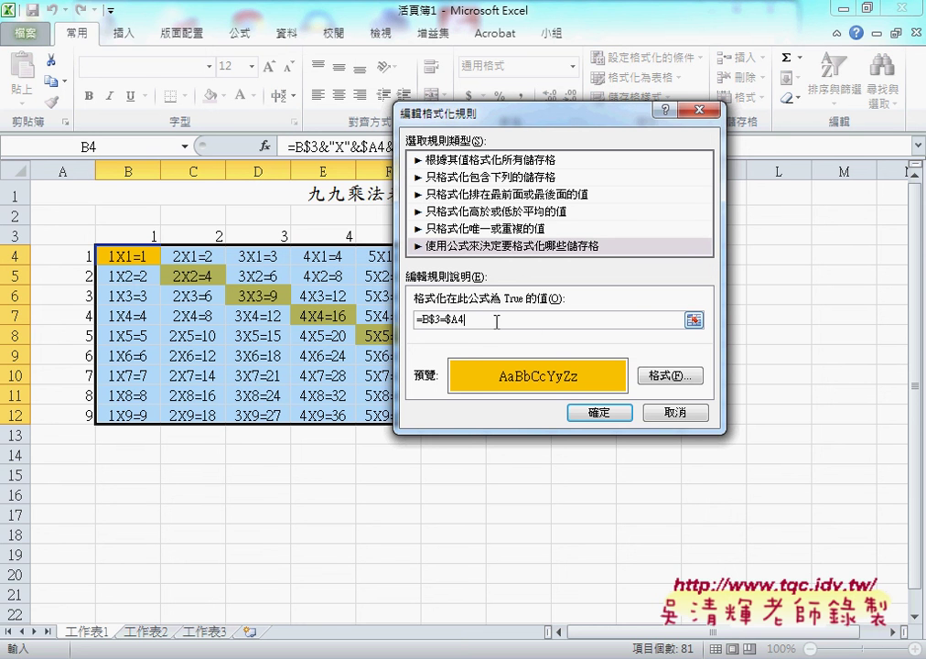
pyautogui.moveTo(428, 310); pyautogui.dragTo(458, 337)
pyautogui.moveTo(659, 383); pyautogui.dragTo(688, 385)
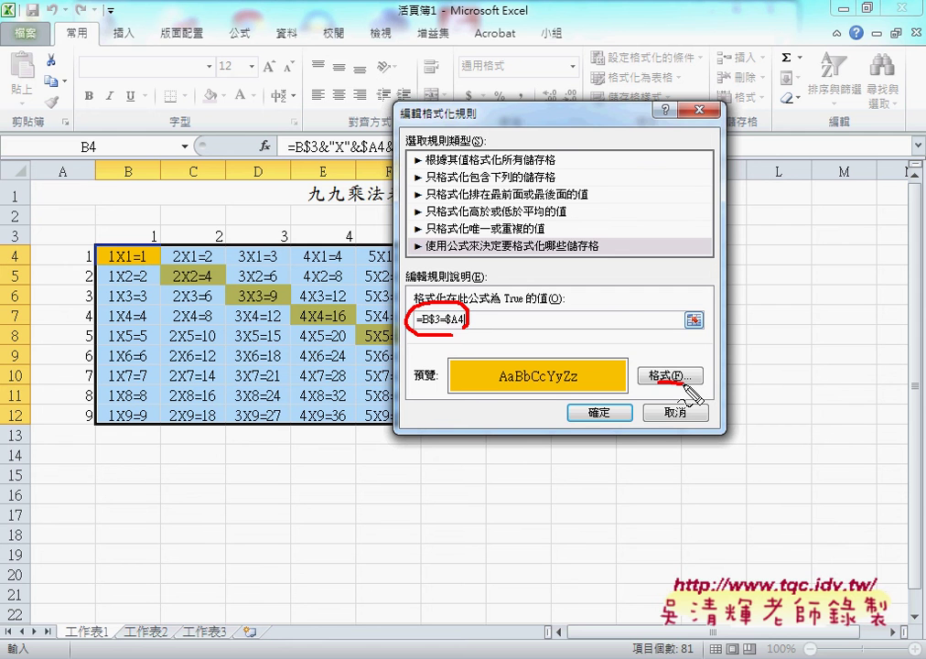
pyautogui.click(677, 413)
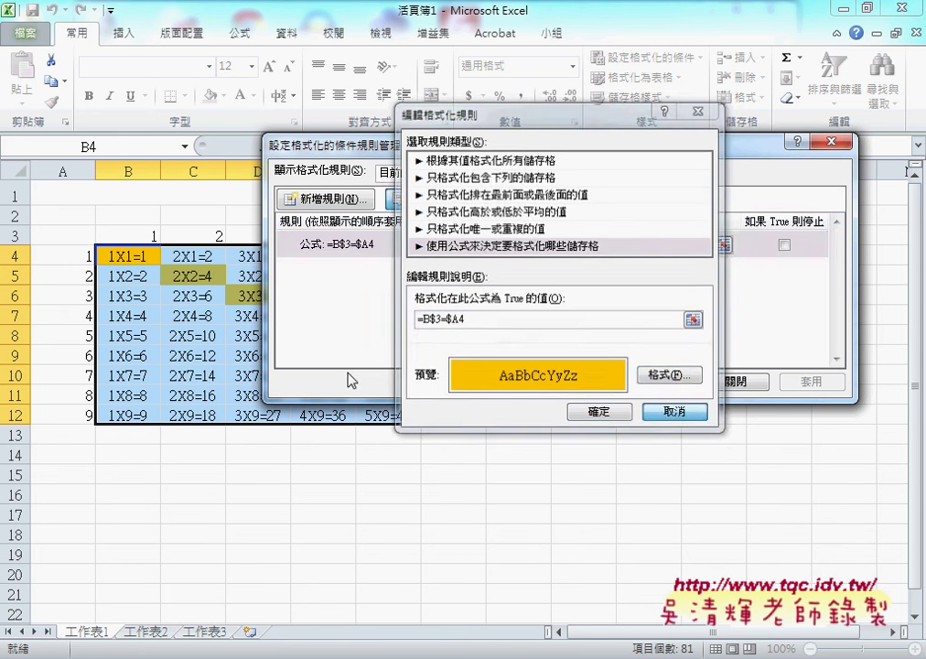
pyautogui.click(735, 381)
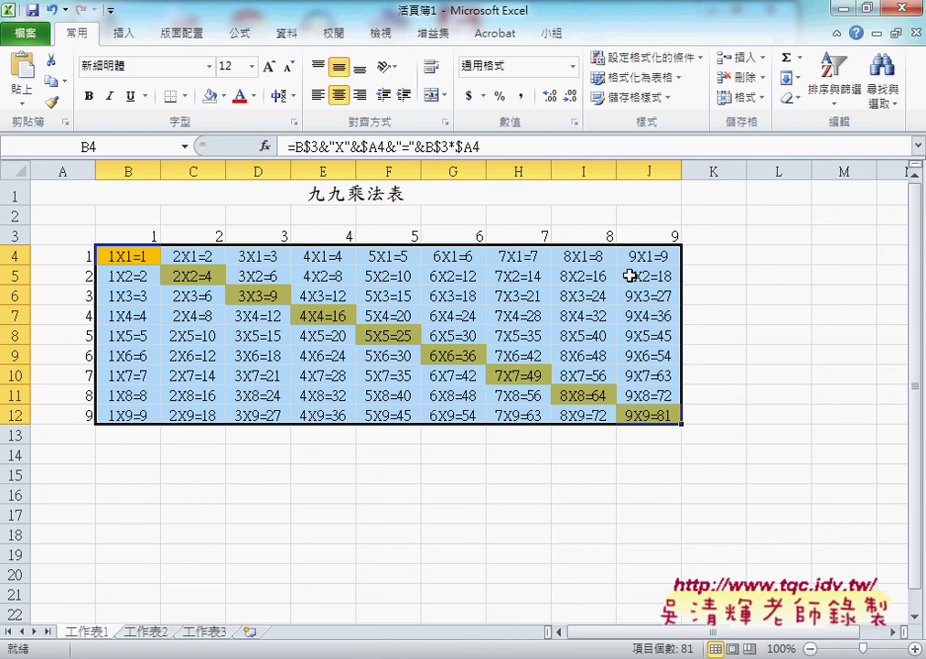
pyautogui.moveTo(649, 252); pyautogui.dragTo(128, 419)
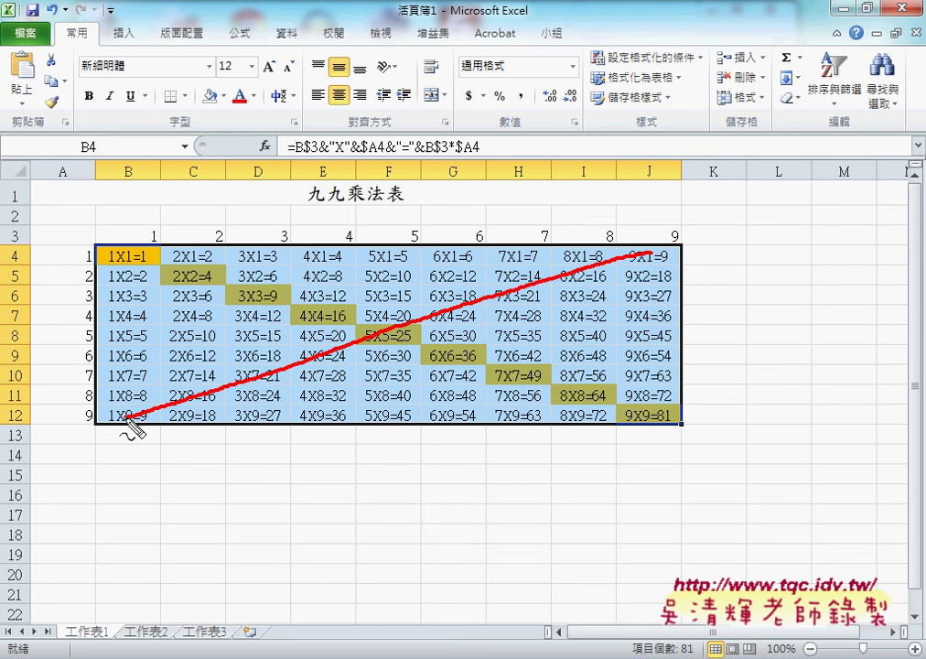
pyautogui.press('Escape')
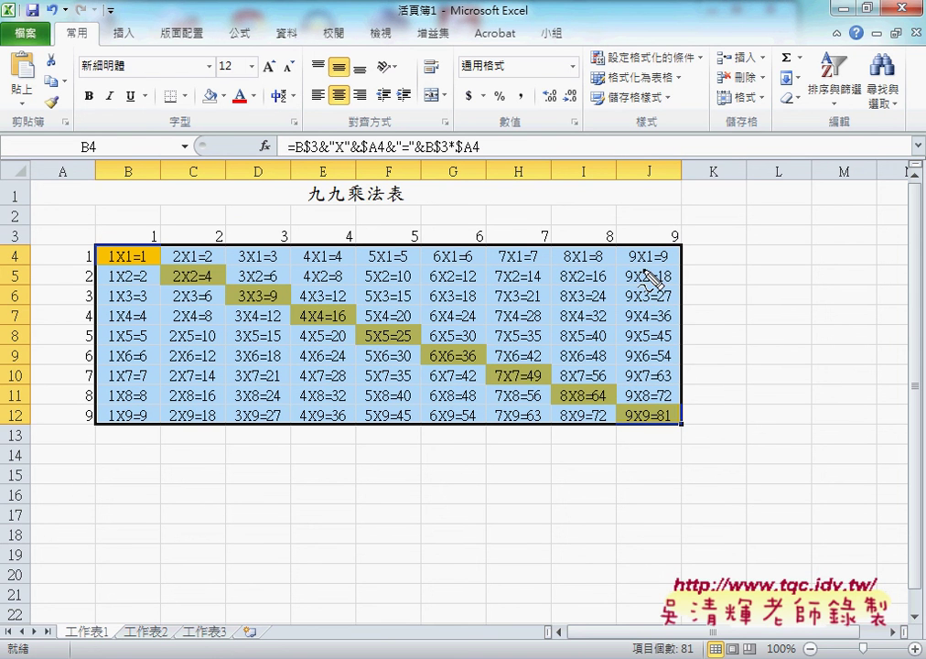
pyautogui.moveTo(685, 241); pyautogui.dragTo(666, 242)
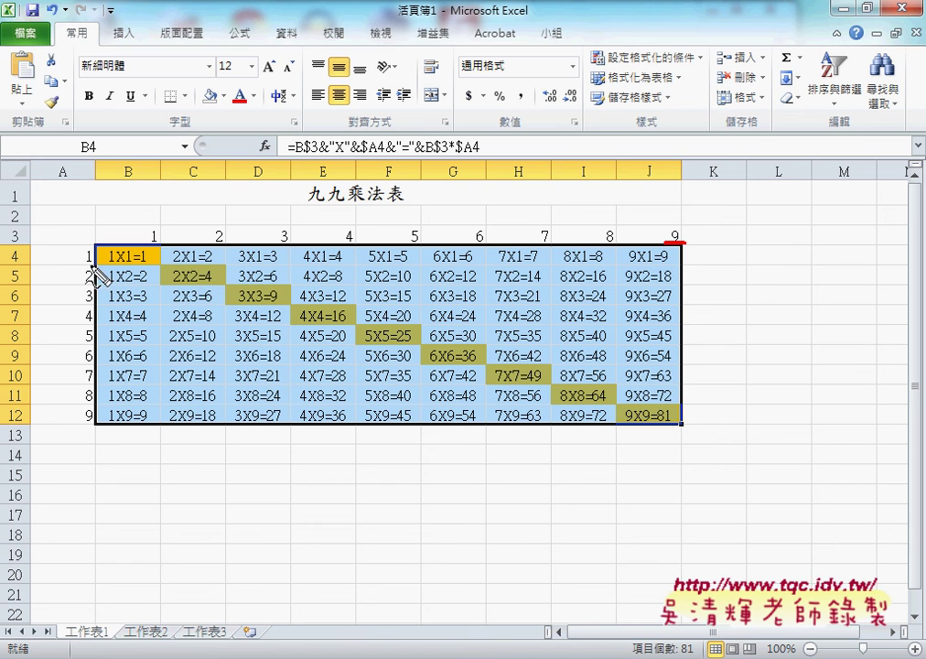
pyautogui.moveTo(91, 262); pyautogui.dragTo(79, 264)
pyautogui.moveTo(640, 263)
pyautogui.mouseDown()
pyautogui.moveTo(630, 265)
pyautogui.moveTo(653, 261)
pyautogui.mouseUp()
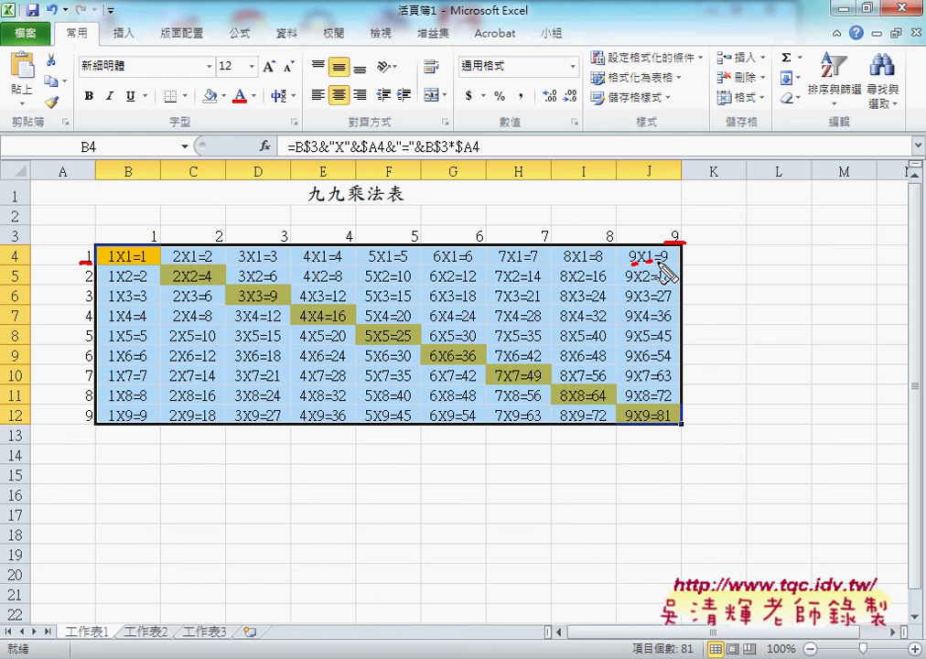
pyautogui.moveTo(561, 283); pyautogui.dragTo(582, 280)
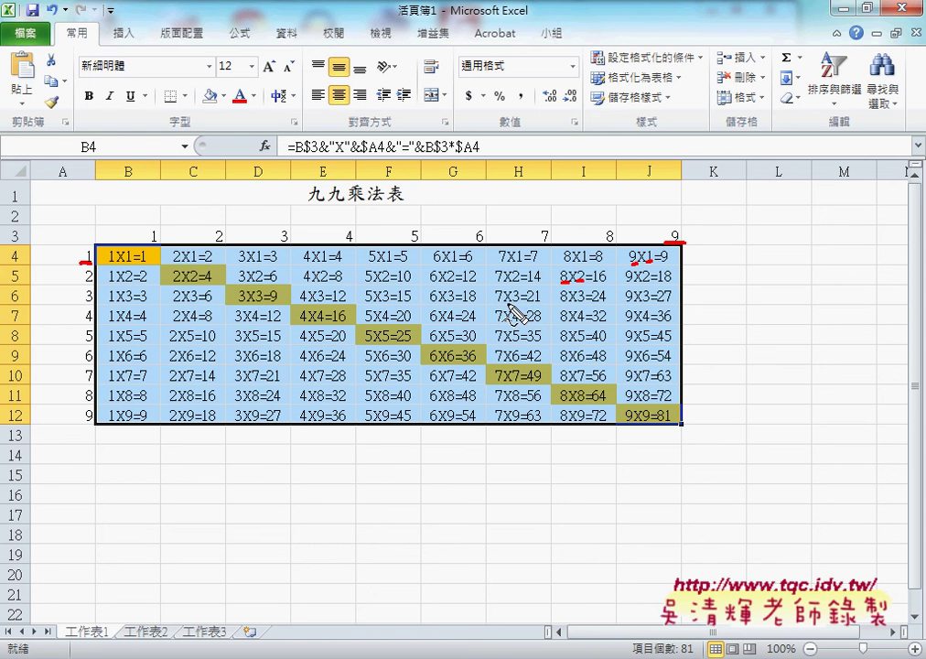
pyautogui.moveTo(493, 301); pyautogui.dragTo(523, 297)
pyautogui.moveTo(429, 325); pyautogui.dragTo(456, 321)
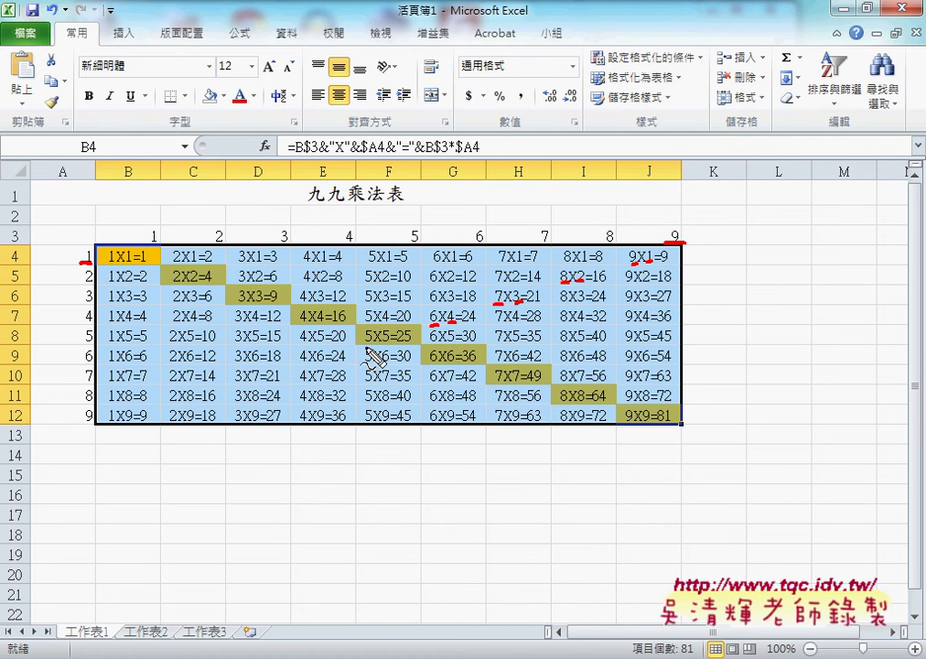
pyautogui.moveTo(362, 344); pyautogui.dragTo(392, 341)
pyautogui.moveTo(298, 362); pyautogui.dragTo(323, 358)
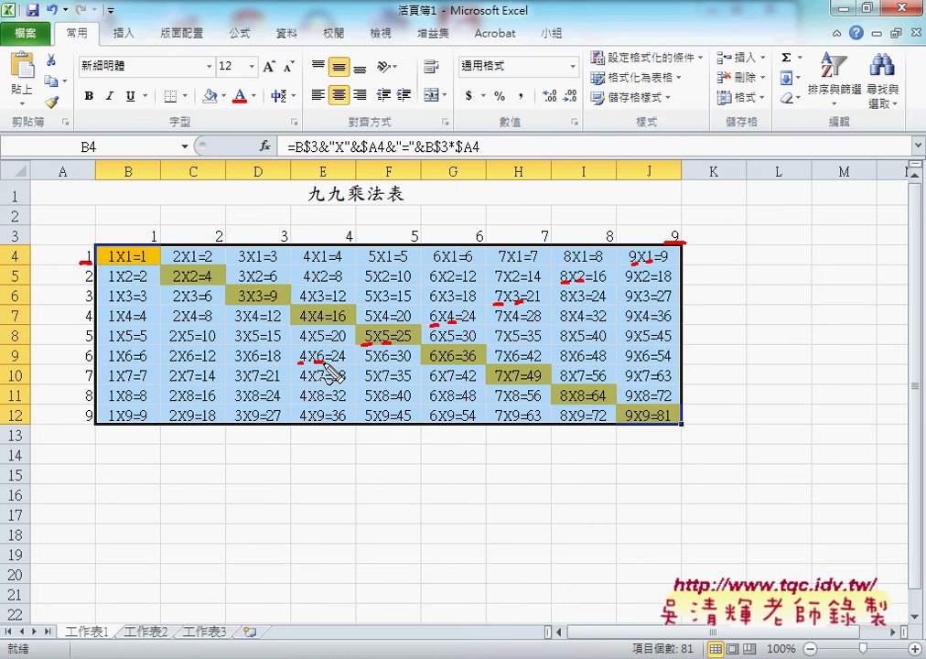
pyautogui.press('Escape')
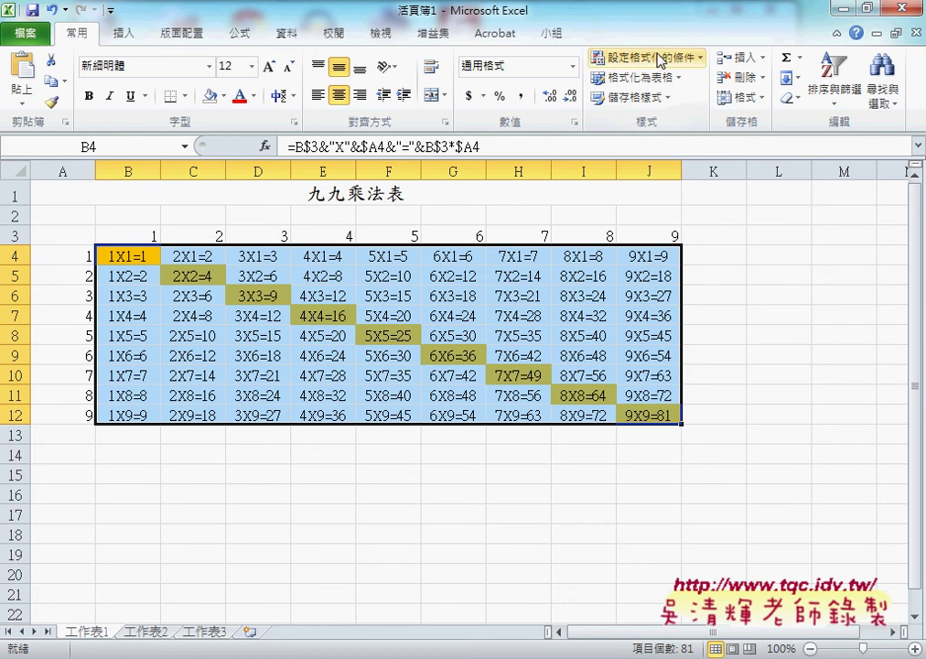
# Start a new formula rule whose condition adds cells B3 and A4 and tests =10.
pyautogui.click(657, 58)
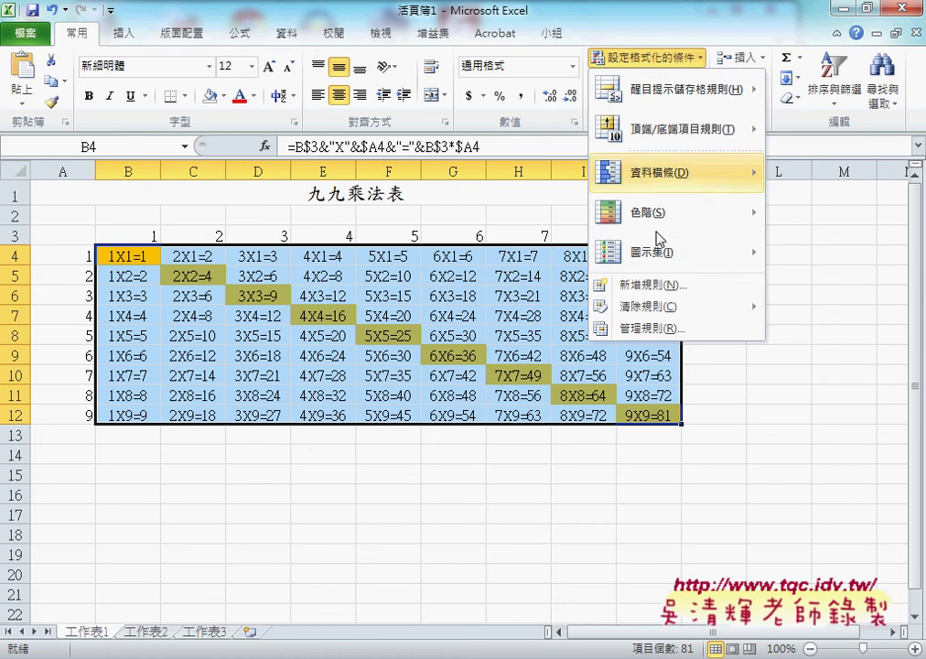
pyautogui.click(655, 285)
pyautogui.click(416, 226)
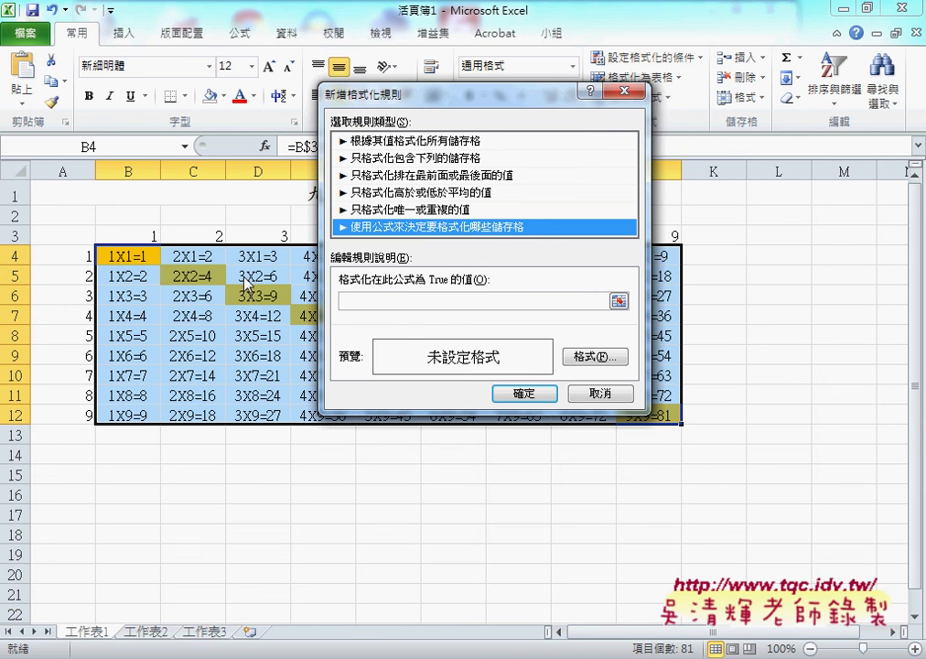
pyautogui.click(371, 302)
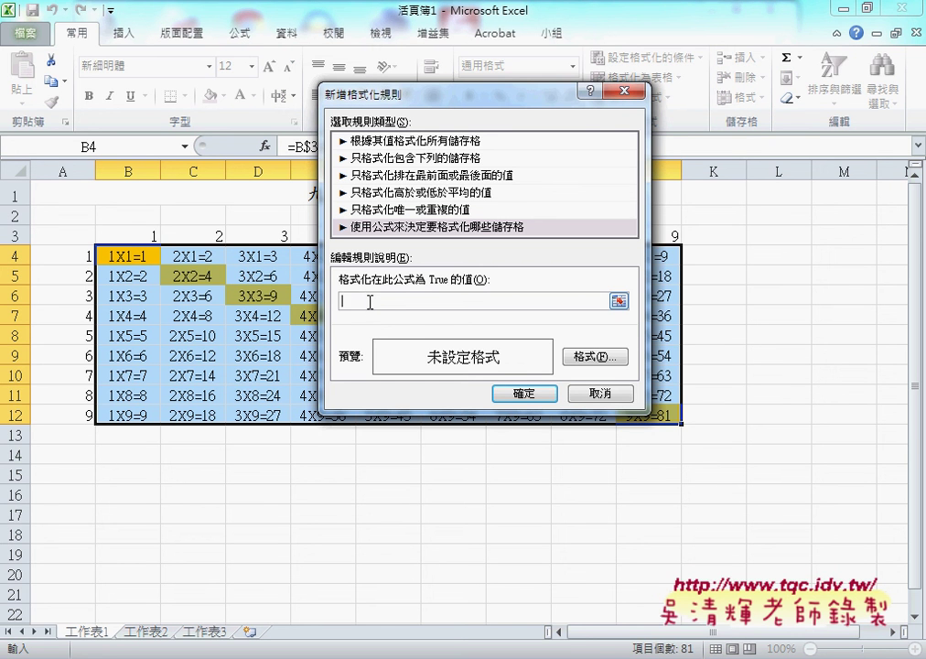
pyautogui.click(137, 238)
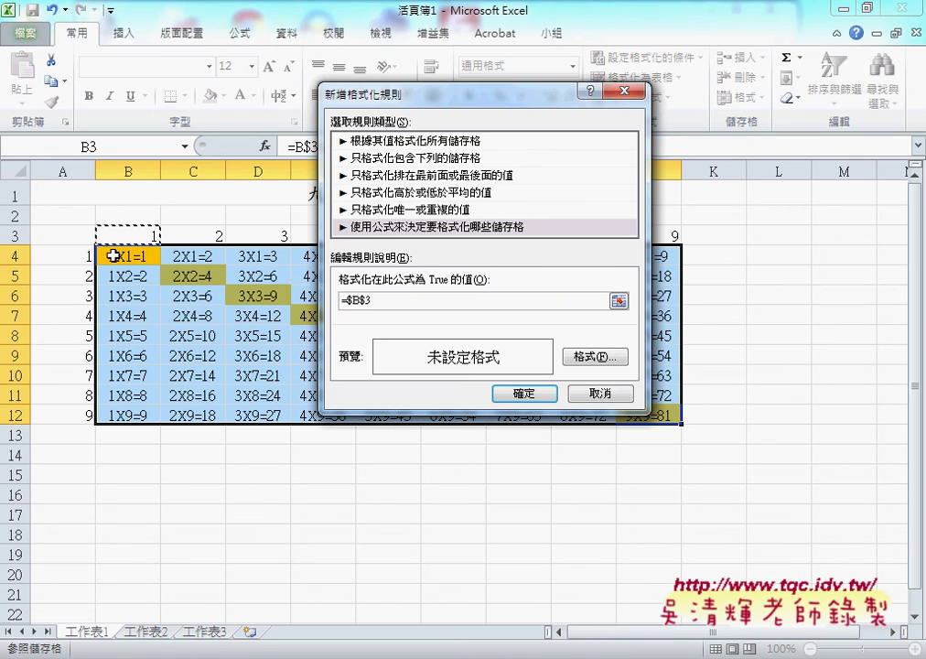
pyautogui.write('+')
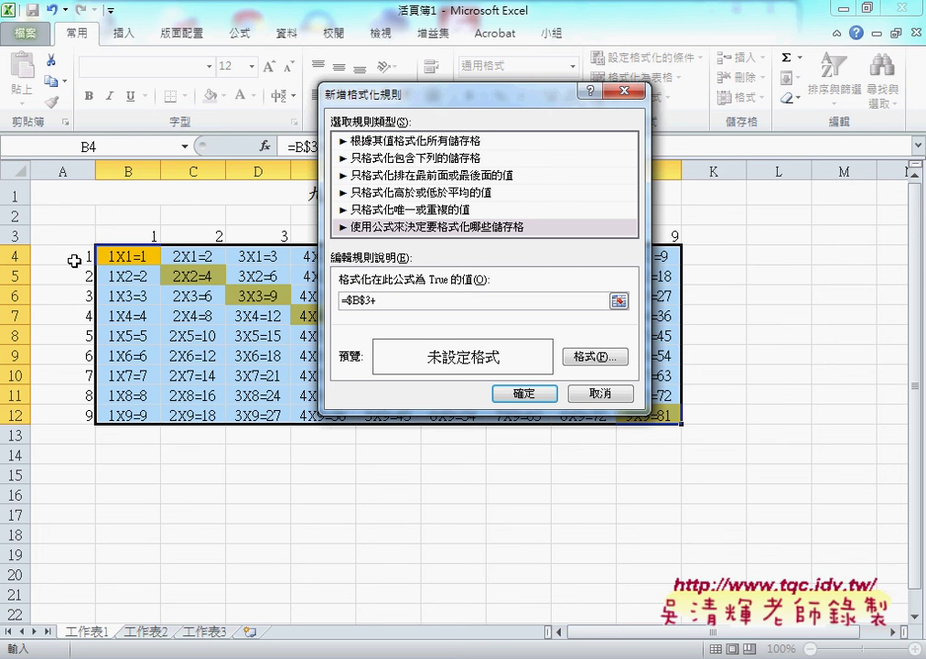
pyautogui.click(74, 261)
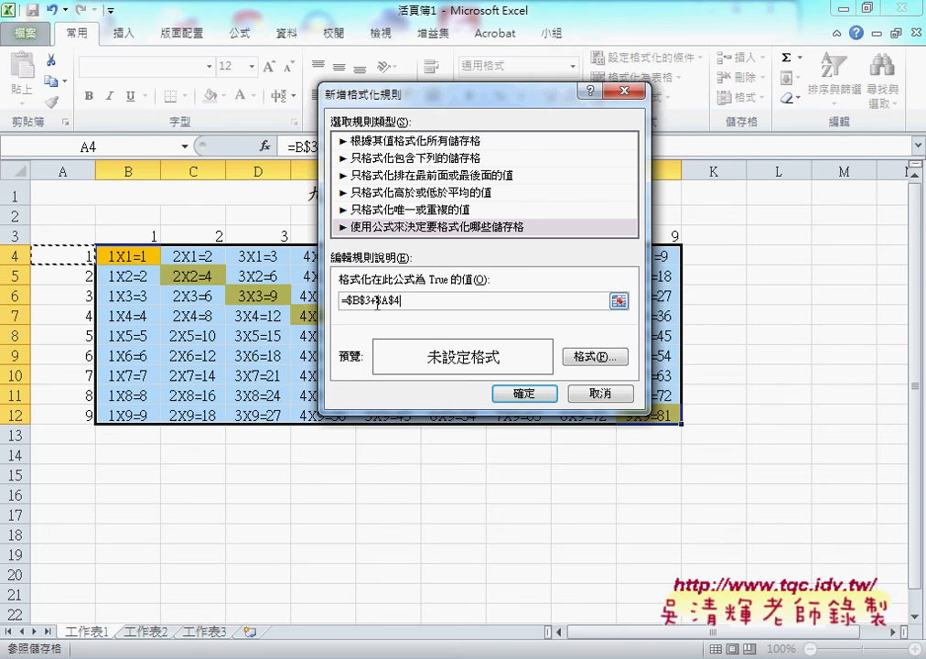
pyautogui.write('=')
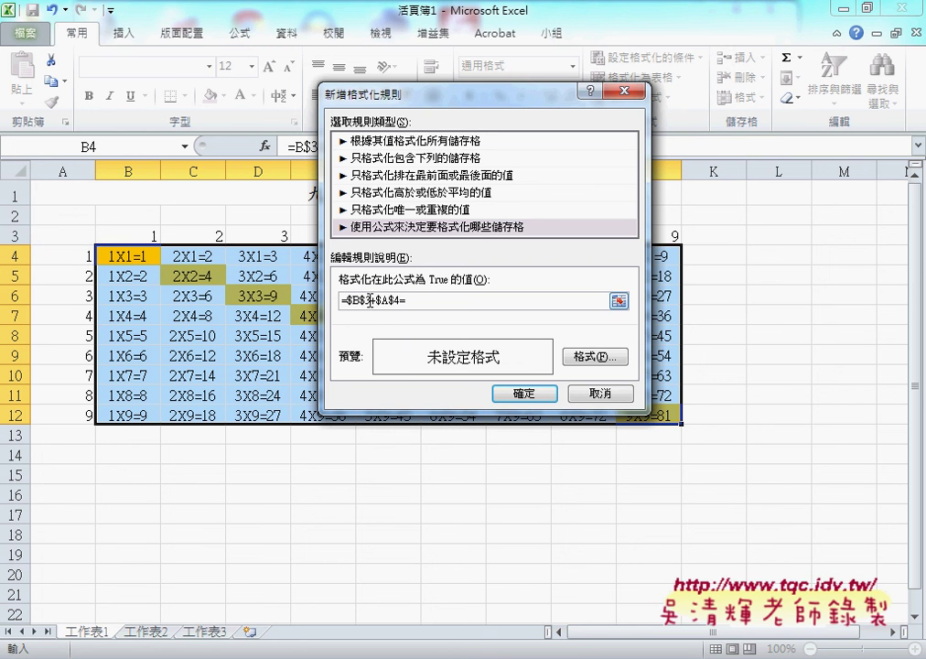
pyautogui.write('10')
# Fix the references so the condition reads =B$3+$A4=10.
pyautogui.press('BackSpace')
pyautogui.press('Left')
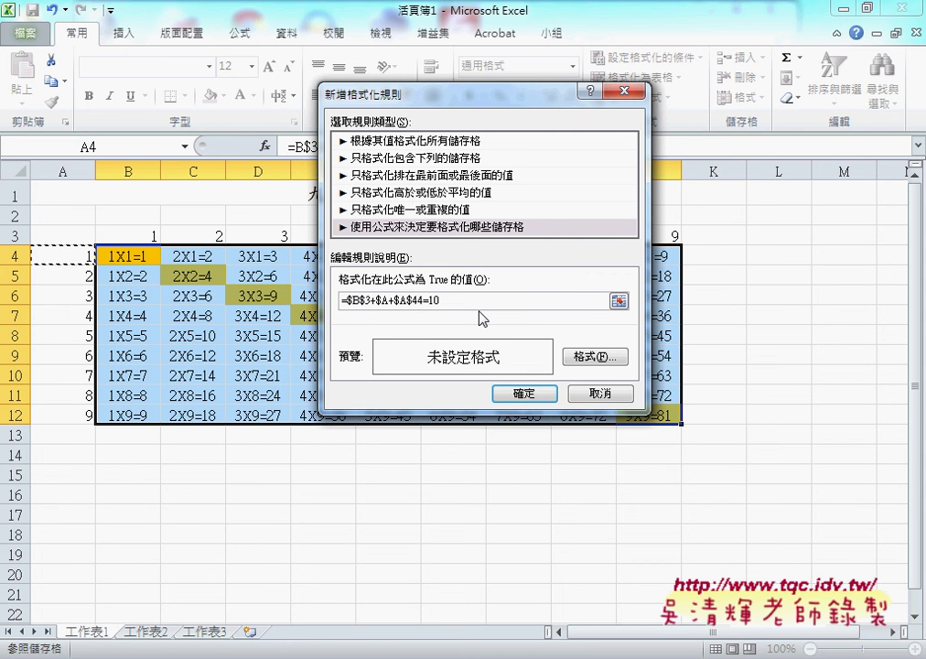
pyautogui.press('Right')
pyautogui.press('BackSpace')
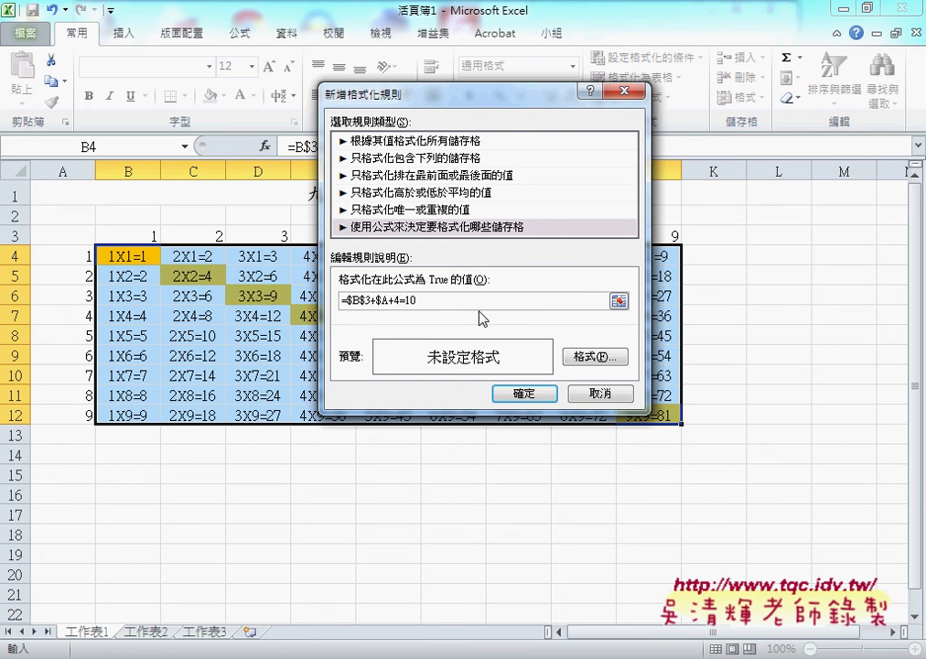
pyautogui.press('BackSpace')
pyautogui.click(365, 300)
pyautogui.press('F4')
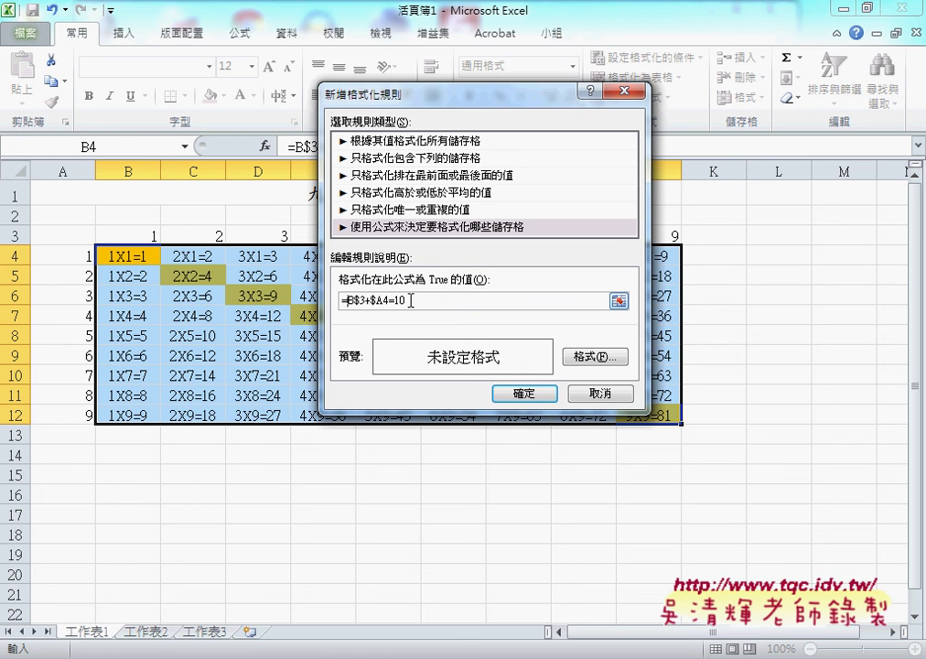
pyautogui.moveTo(411, 300); pyautogui.dragTo(346, 300)
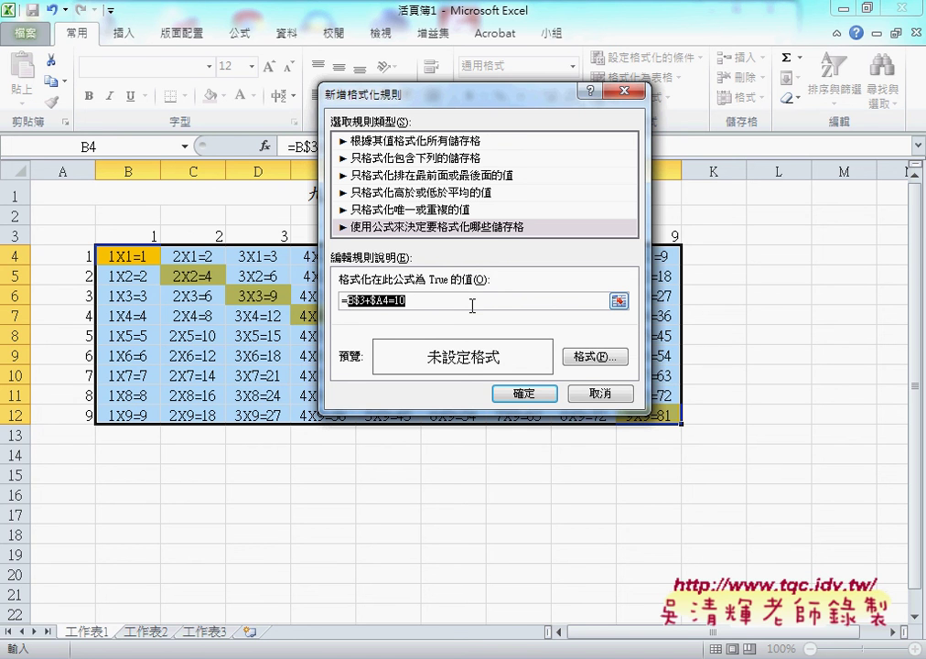
# Give the rule an orange fill and save it to shade the anti-diagonal.
pyautogui.click(590, 356)
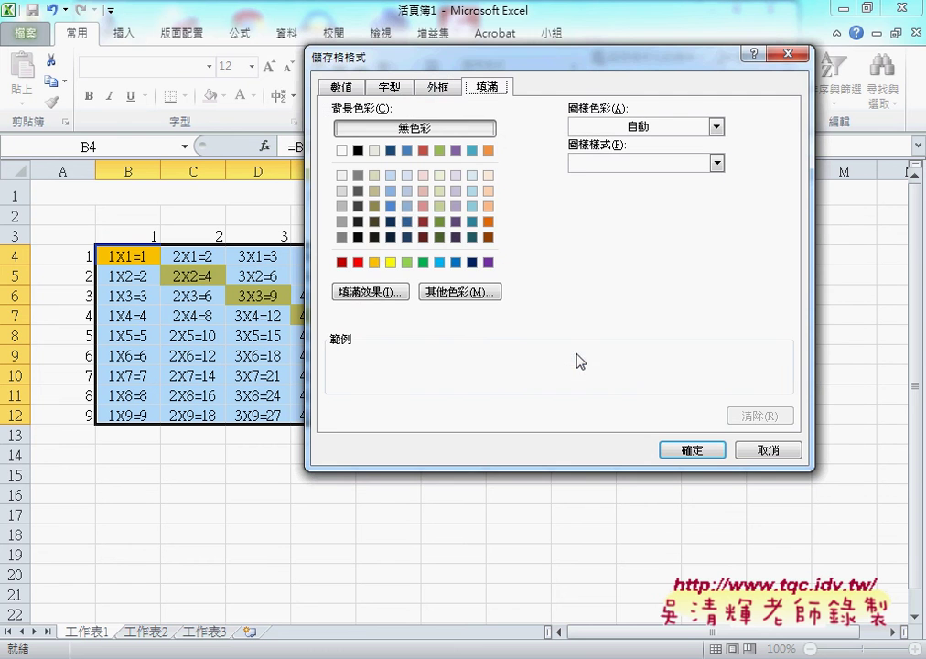
pyautogui.click(374, 263)
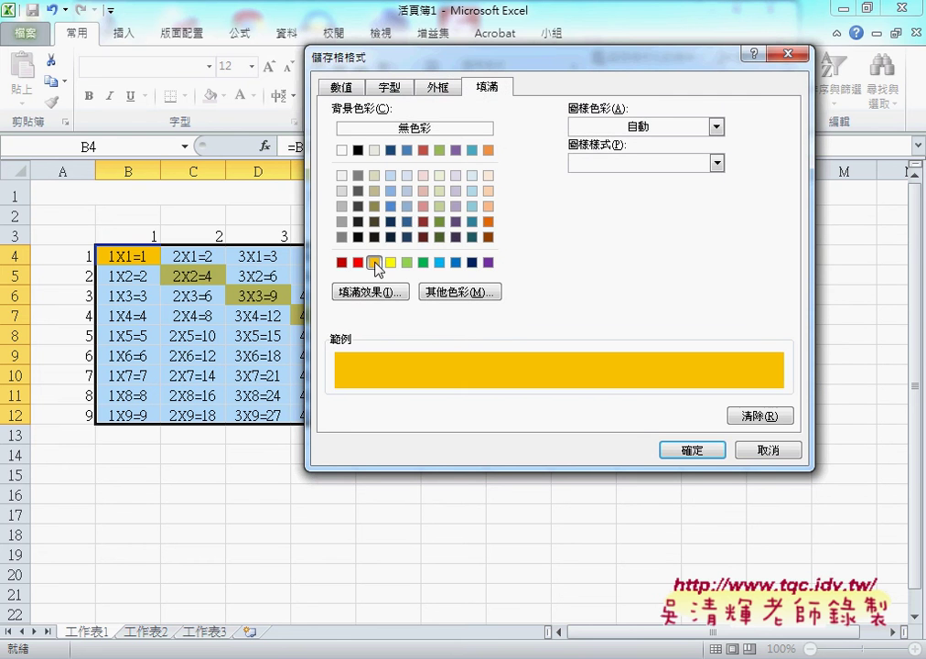
pyautogui.click(692, 449)
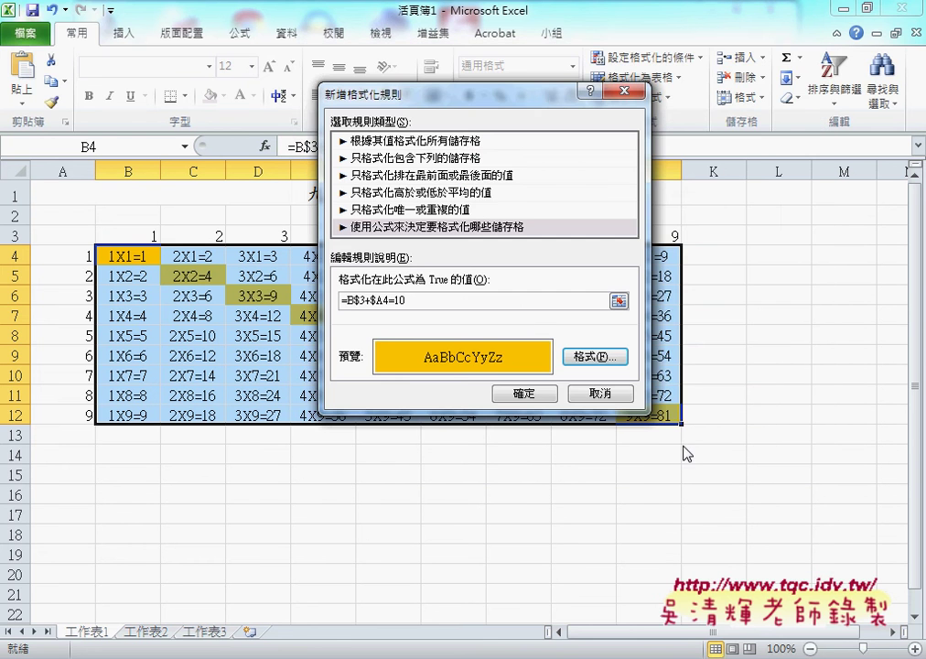
pyautogui.moveTo(434, 81); pyautogui.dragTo(466, 85)
pyautogui.moveTo(752, 114); pyautogui.dragTo(752, 103)
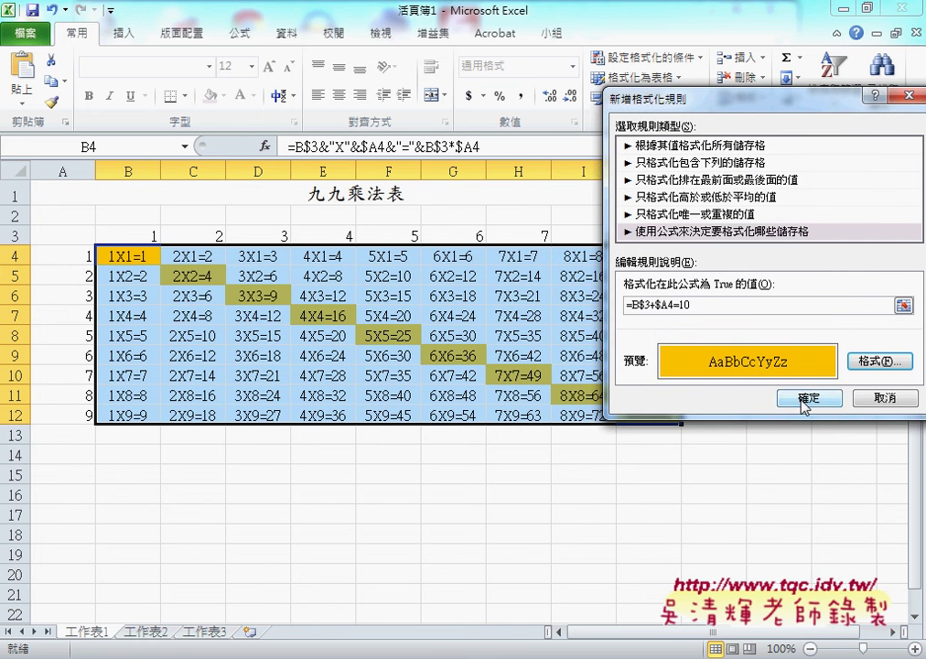
pyautogui.click(804, 399)
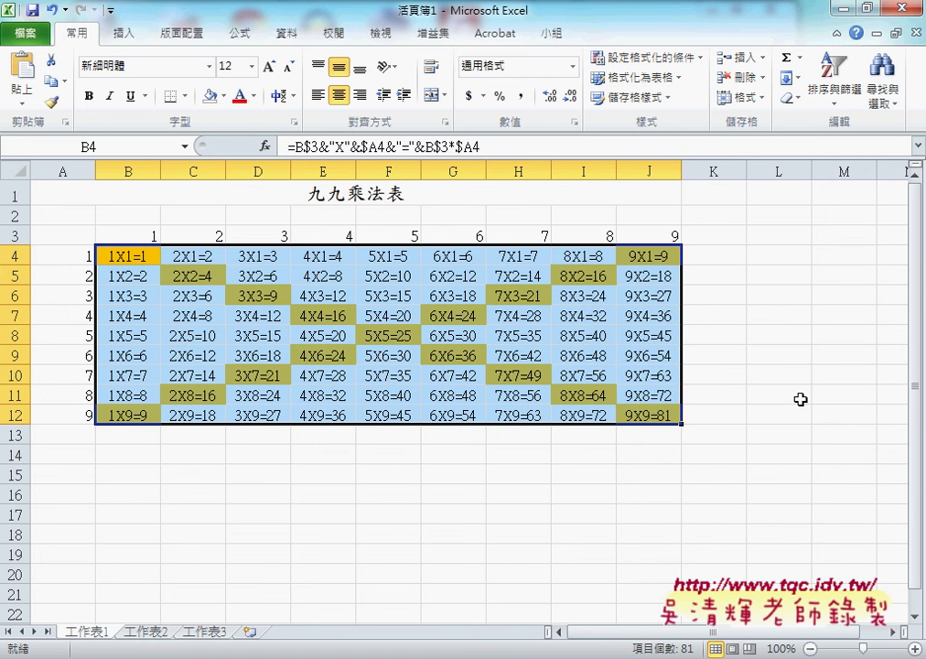
# Check the orange diagonal shading, then reselect B4:J12 and open Conditional Formatting.
pyautogui.click(776, 463)
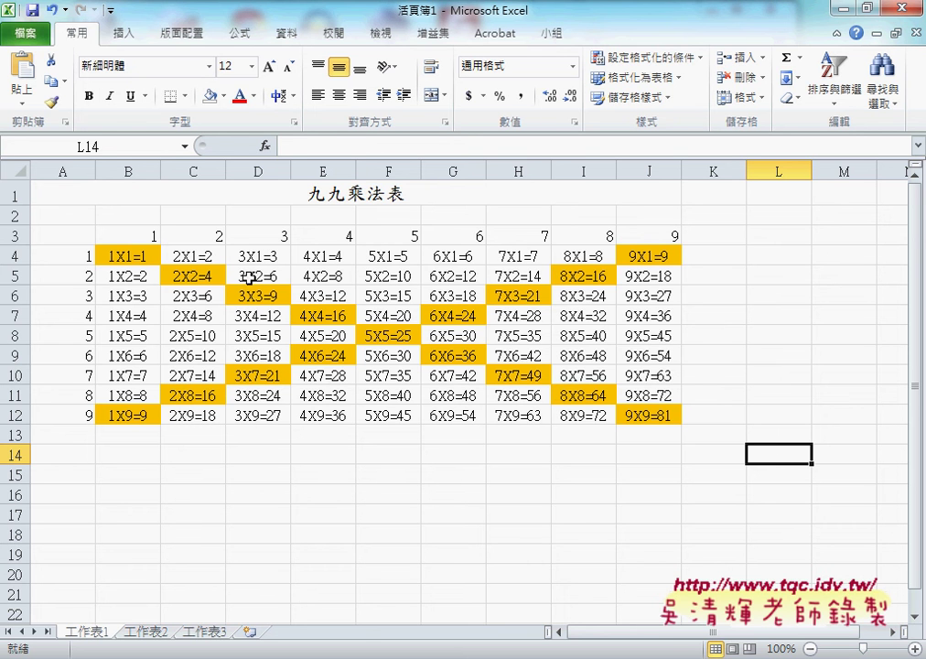
pyautogui.moveTo(124, 256)
pyautogui.mouseDown()
pyautogui.moveTo(603, 438)
pyautogui.moveTo(653, 416)
pyautogui.mouseUp()
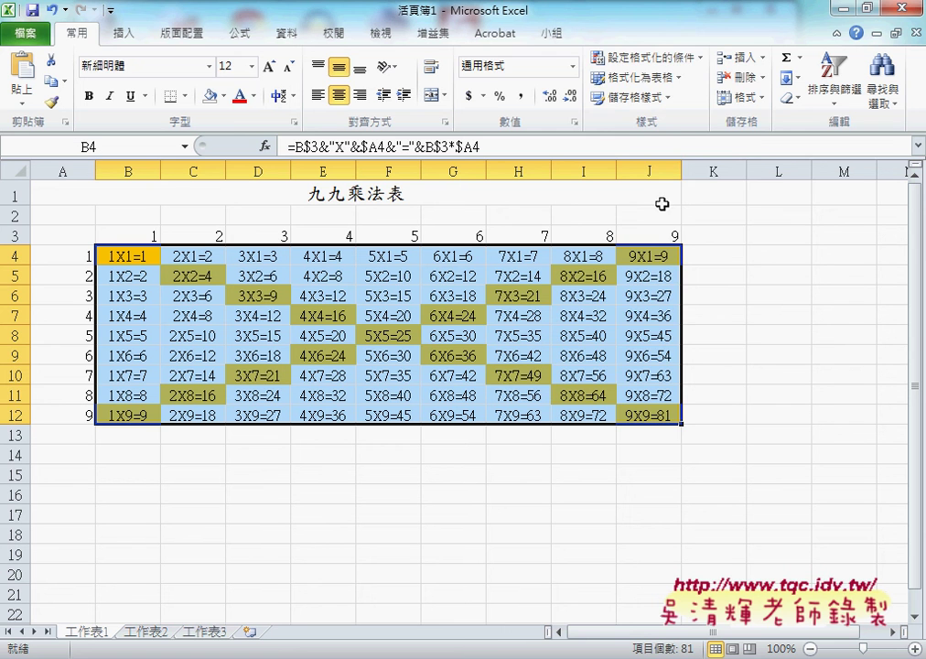
pyautogui.click(647, 57)
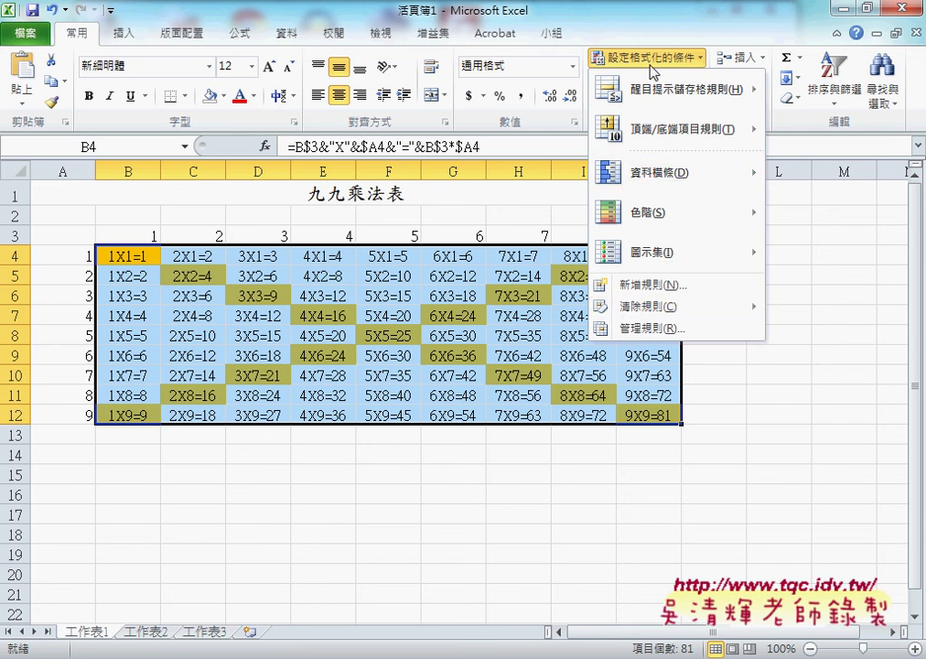
# Open Manage Rules and review the =B$3=$A4 and =B$3+$A4=10 orange-fill rules.
pyautogui.click(657, 326)
pyautogui.moveTo(475, 142); pyautogui.dragTo(366, 140)
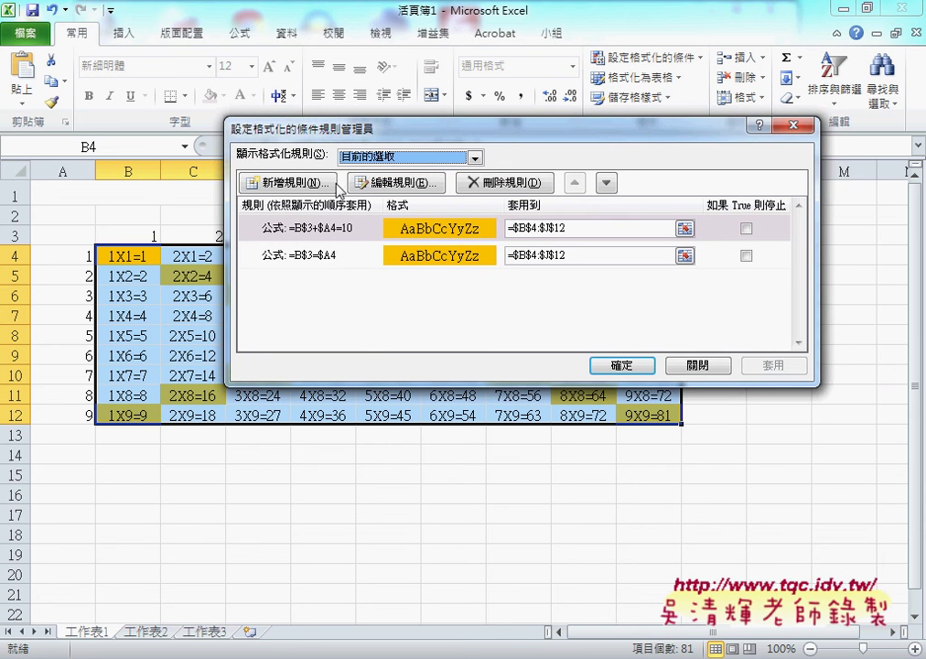
pyautogui.click(274, 256)
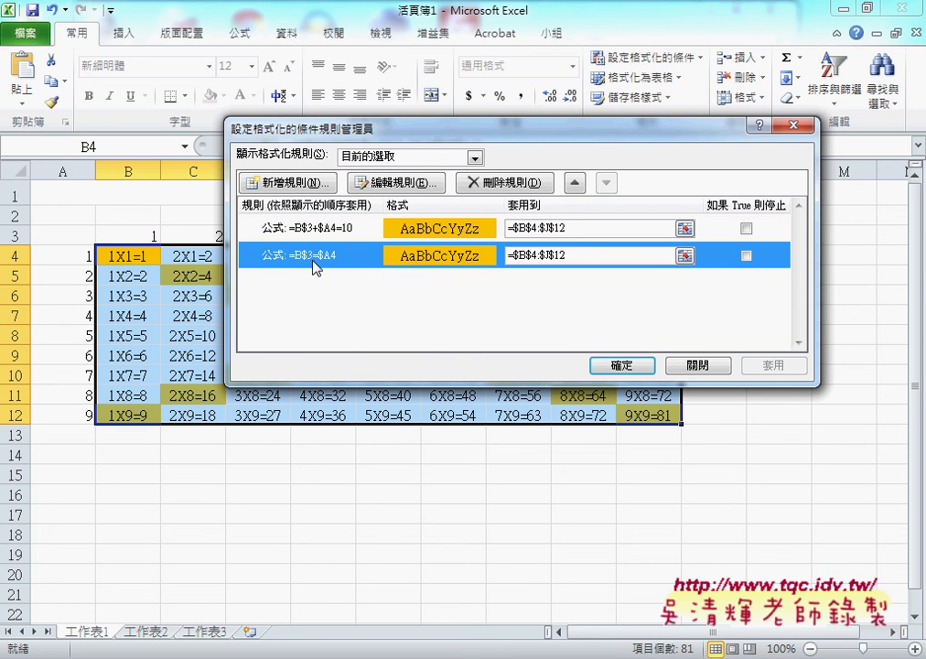
pyautogui.click(384, 231)
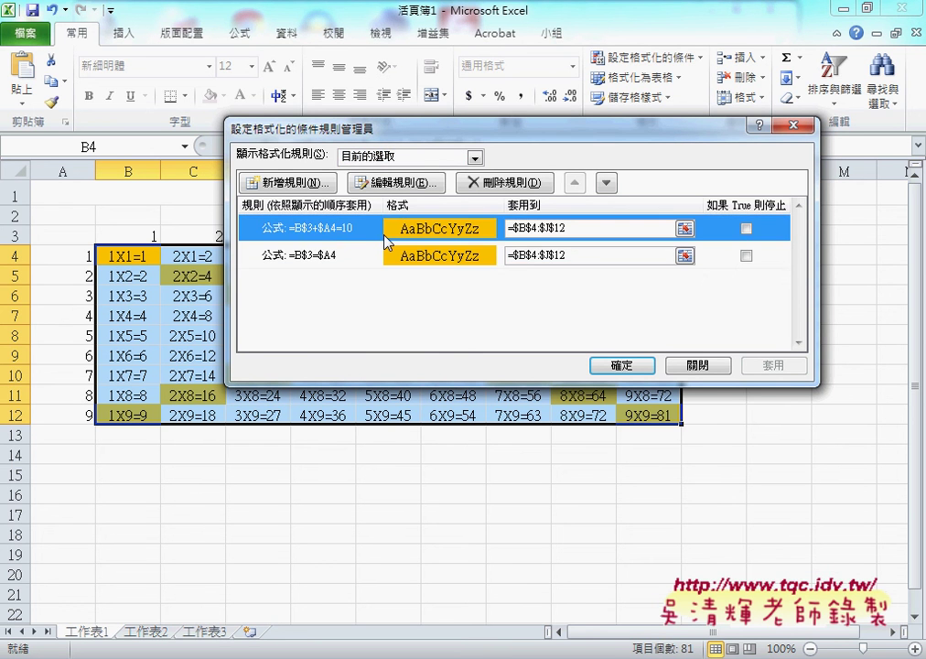